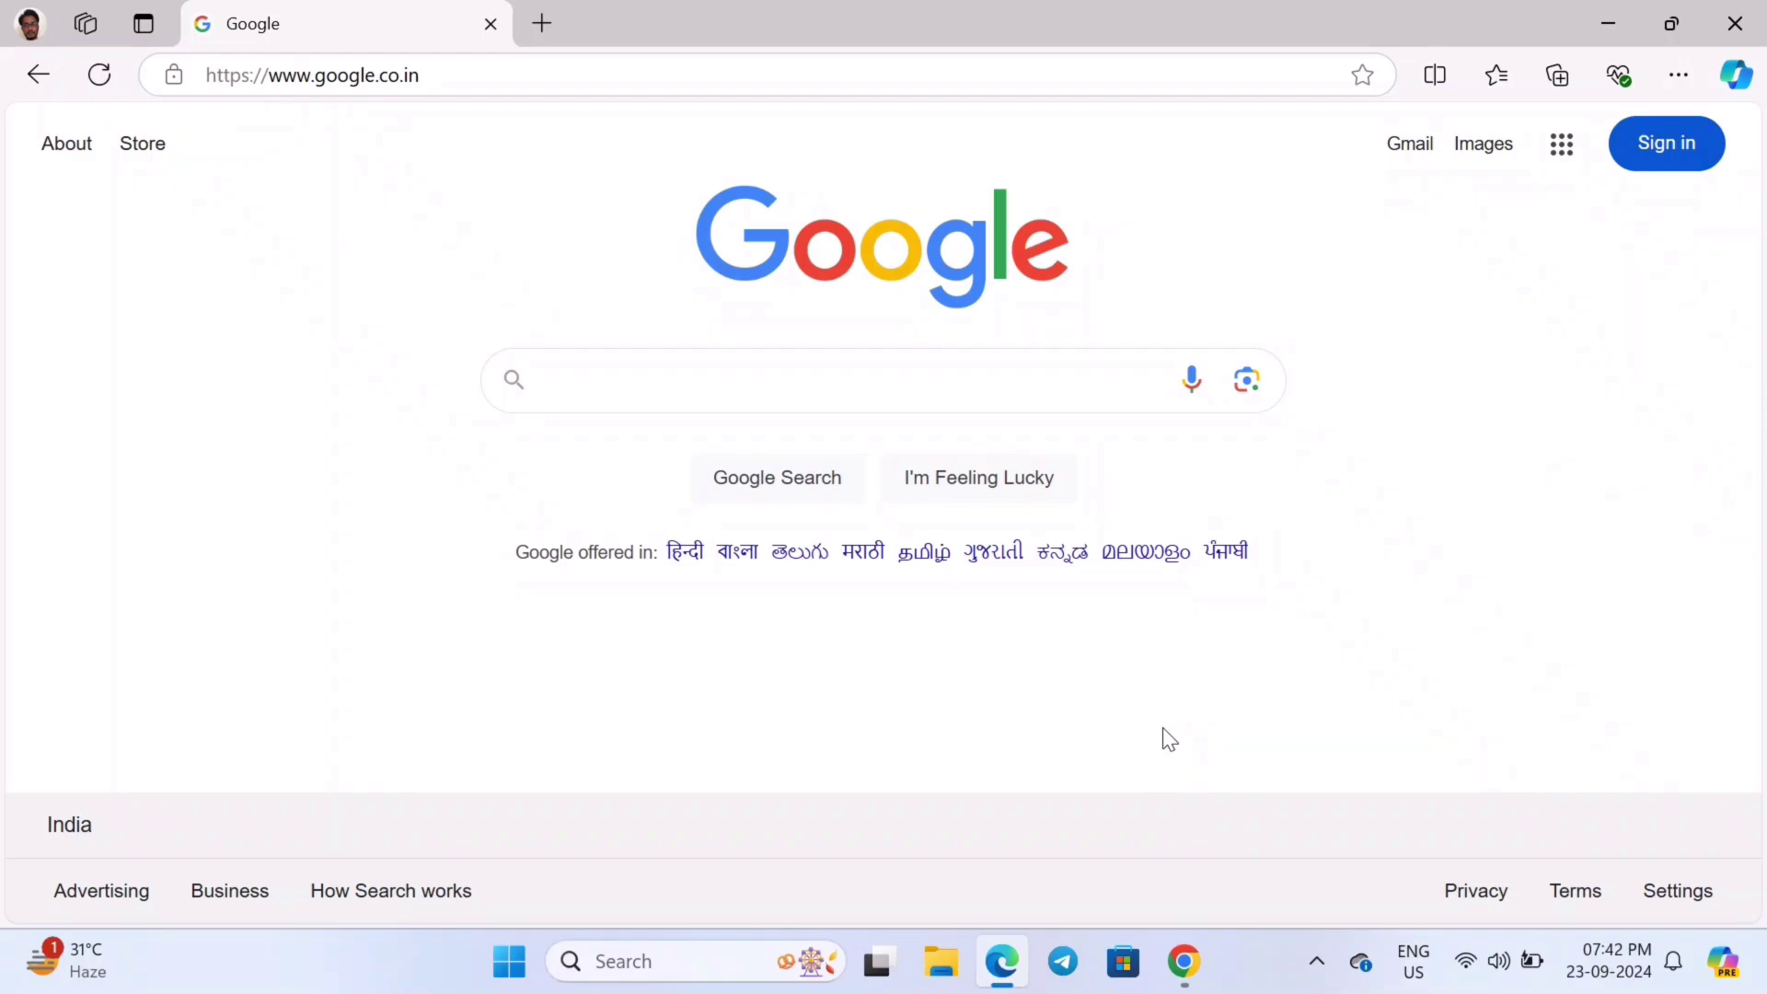
Step: Search Google for onlinesbi and open the State Bank of India website
left_click(795, 381)
type("on")
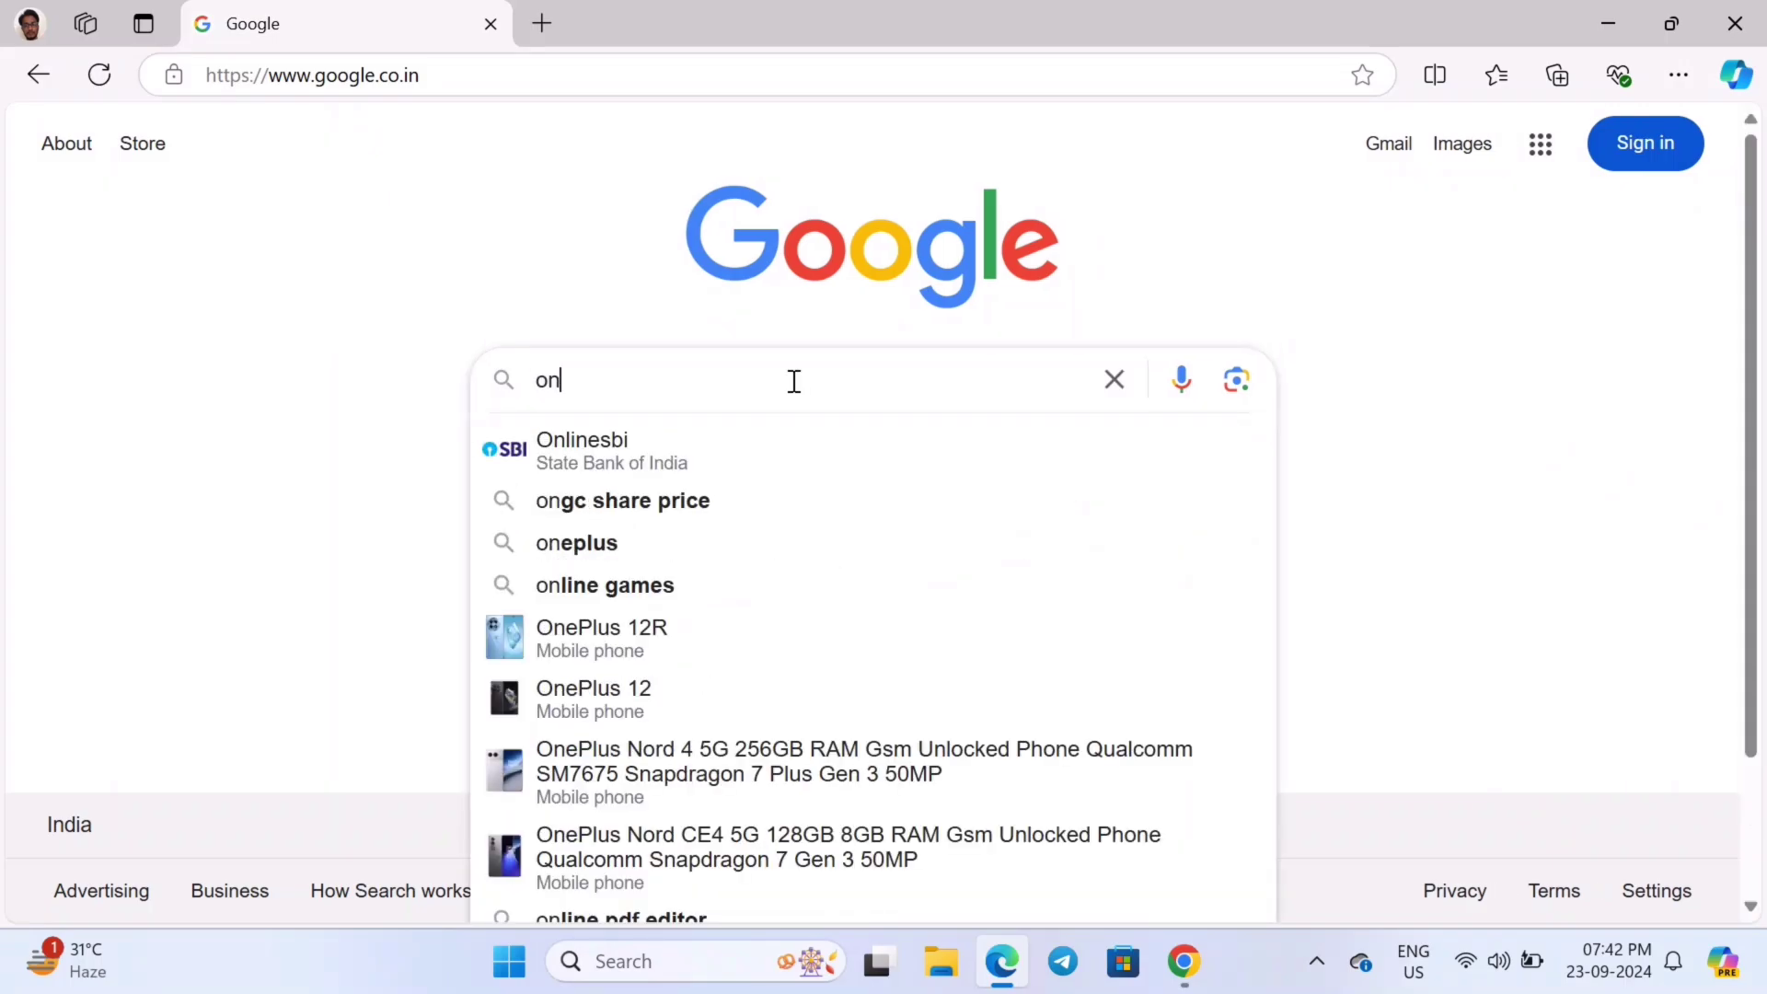
left_click(672, 441)
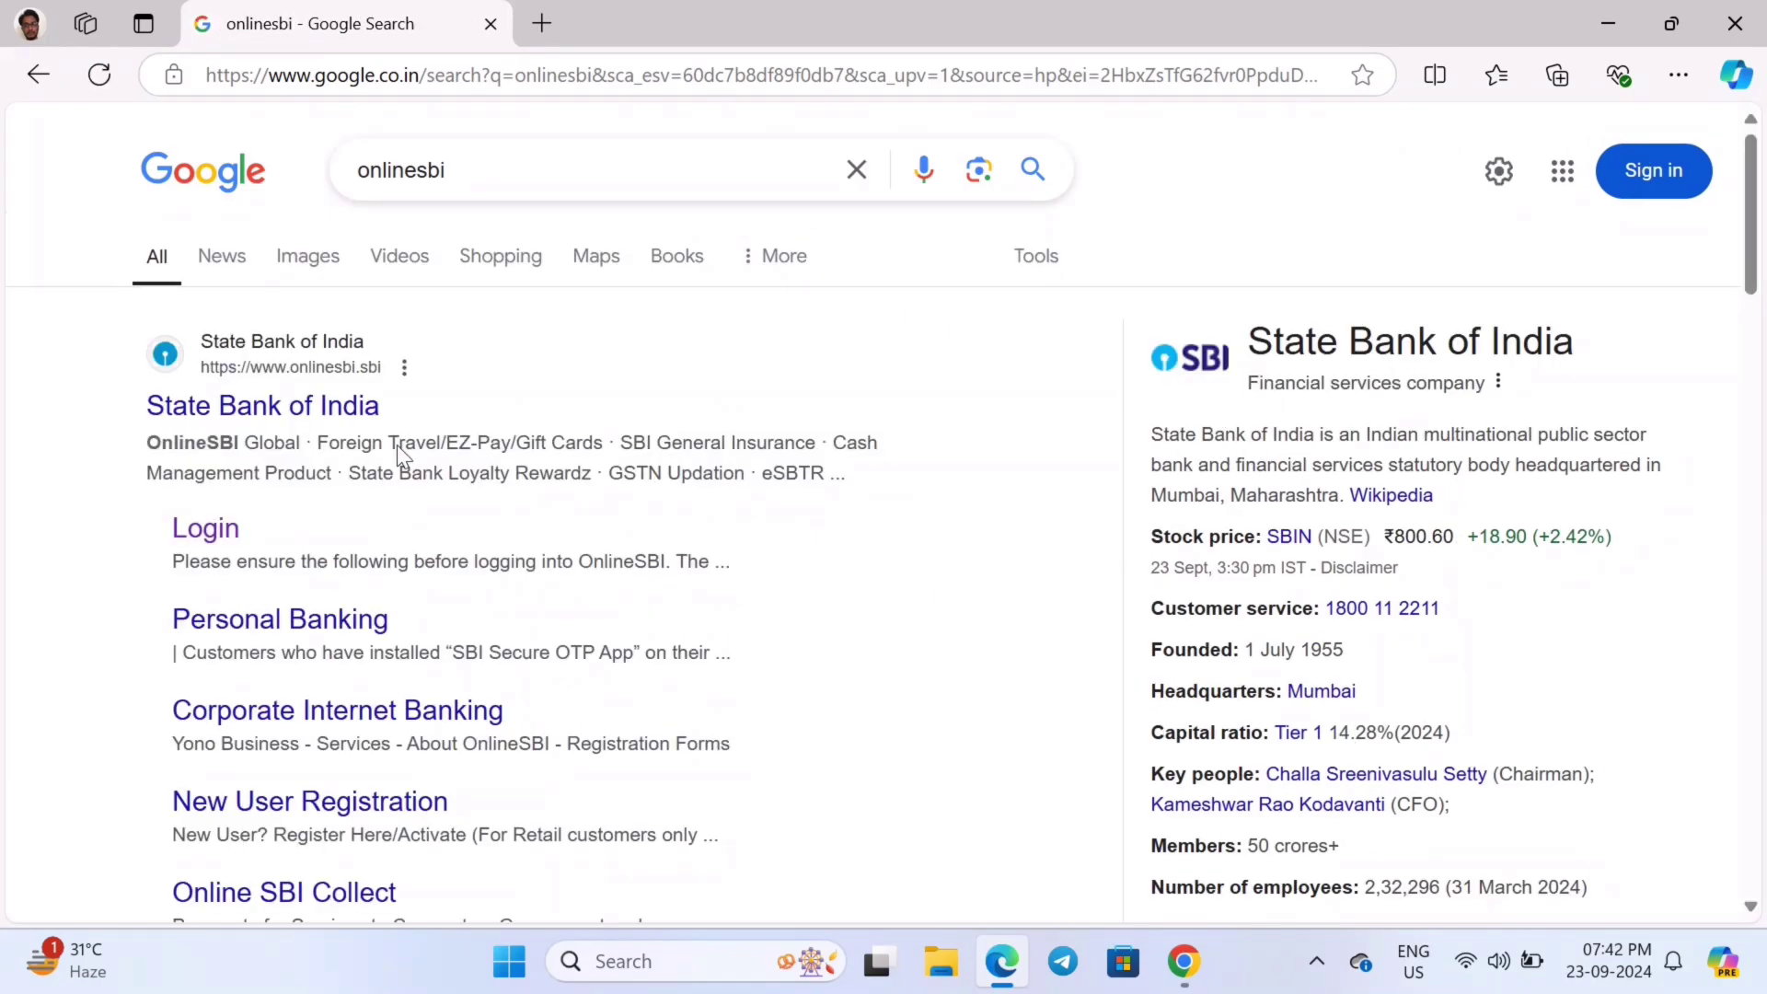
left_click(248, 414)
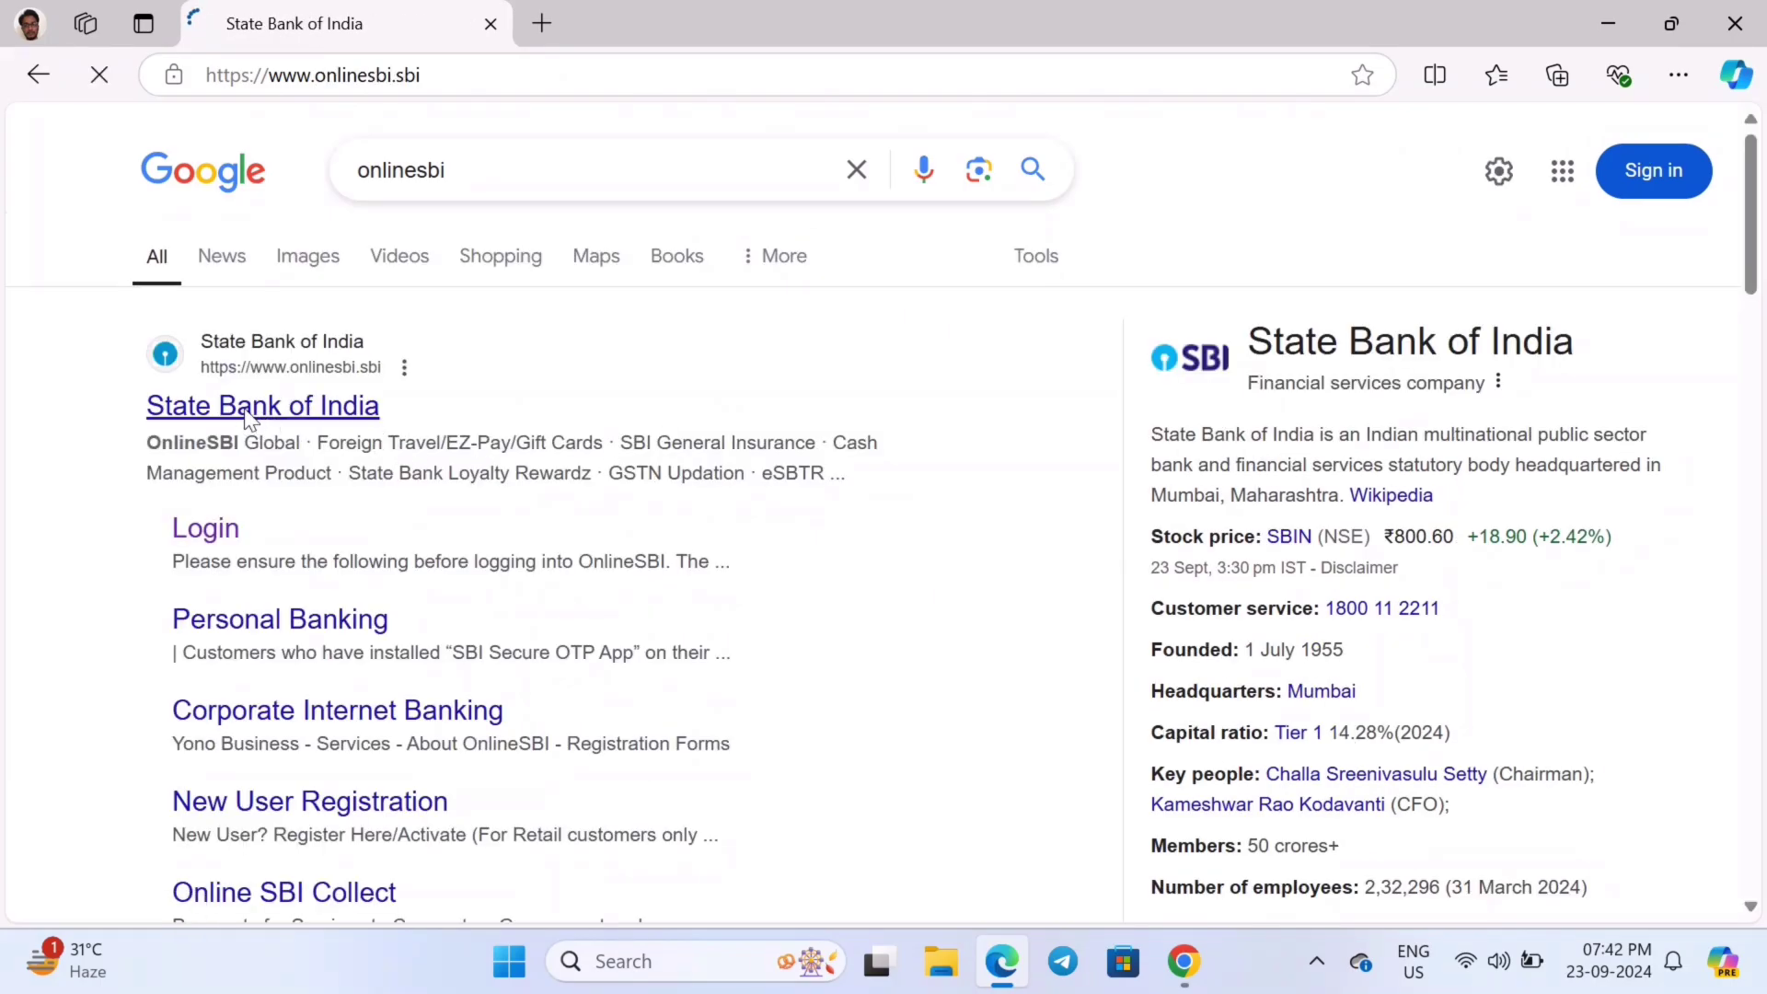
Step: Open the Personal Banking login and submit the username, account password and image captcha text
left_click(436, 491)
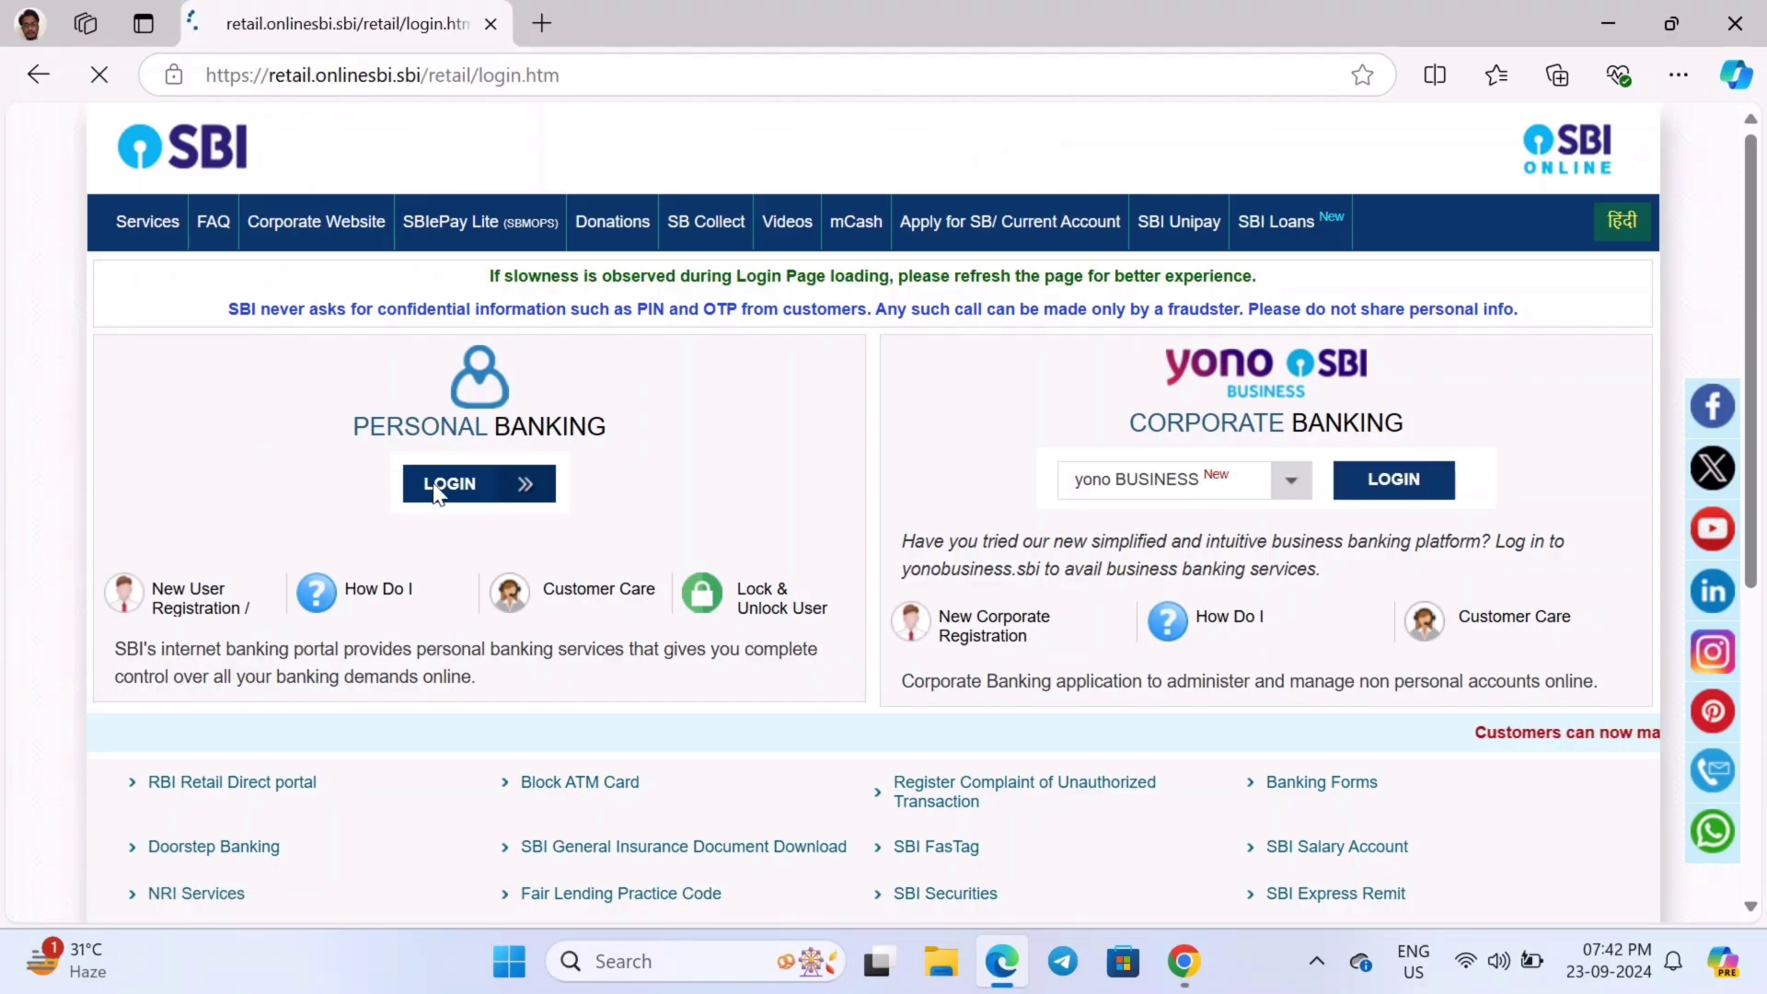
left_click(1394, 422)
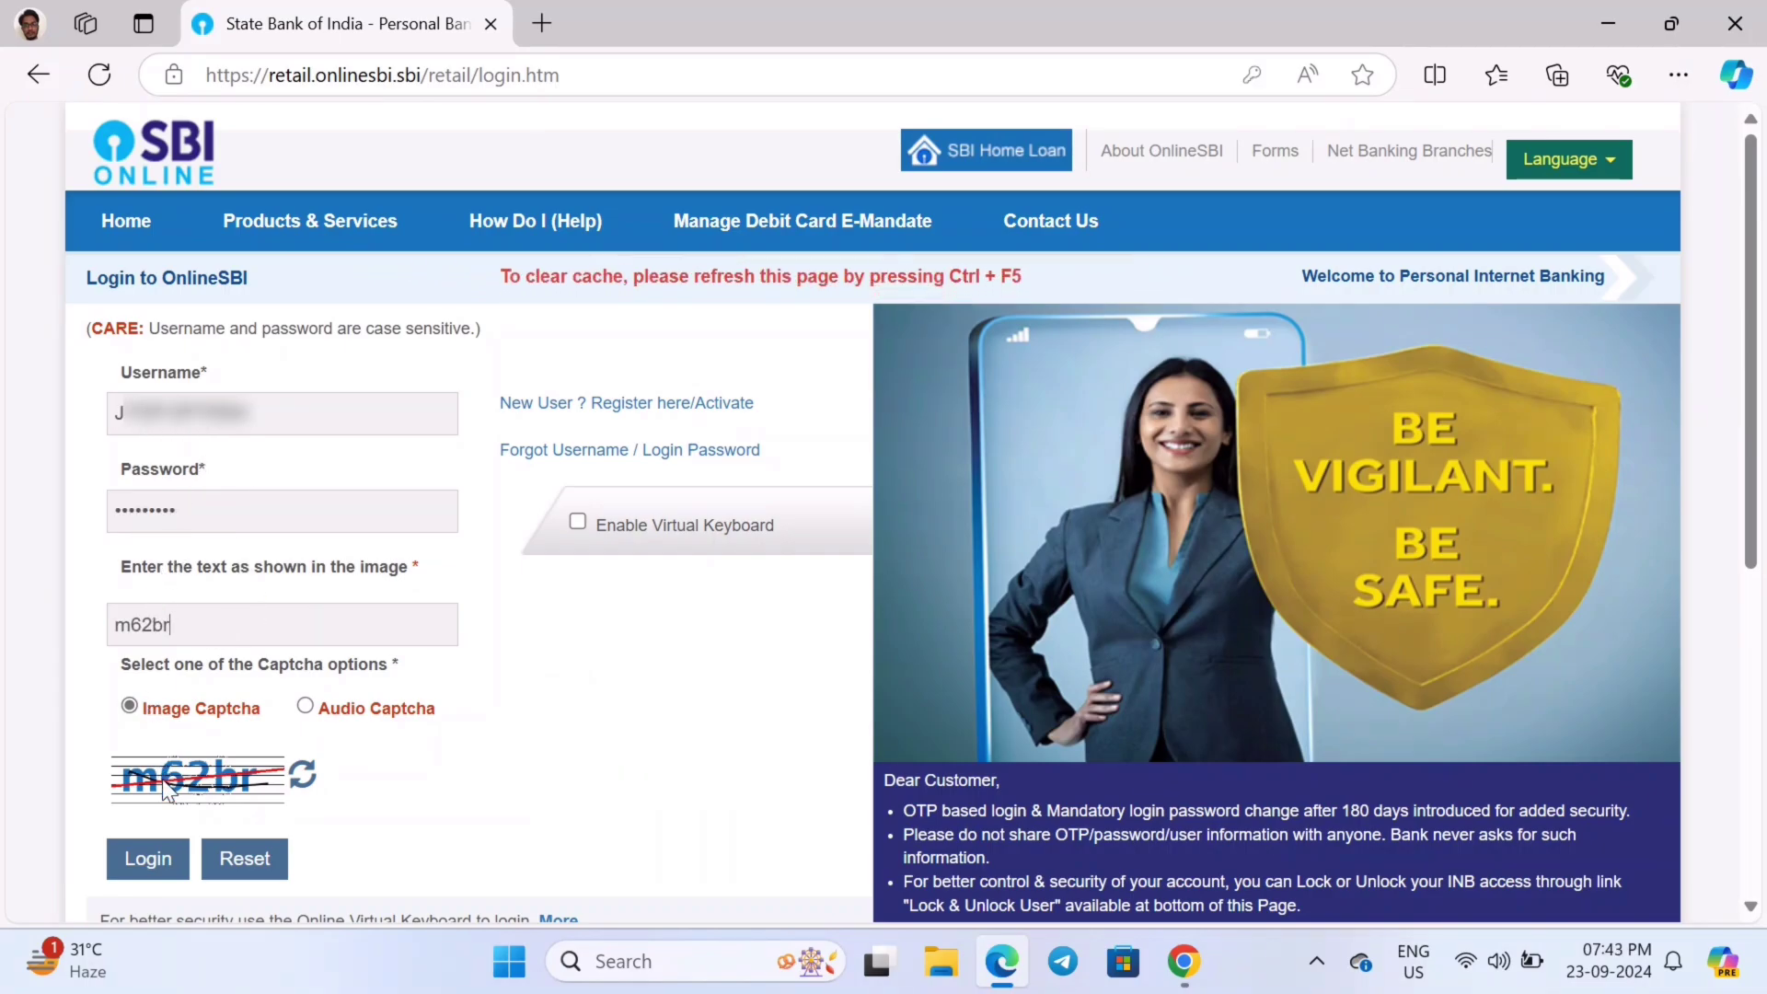
left_click(157, 856)
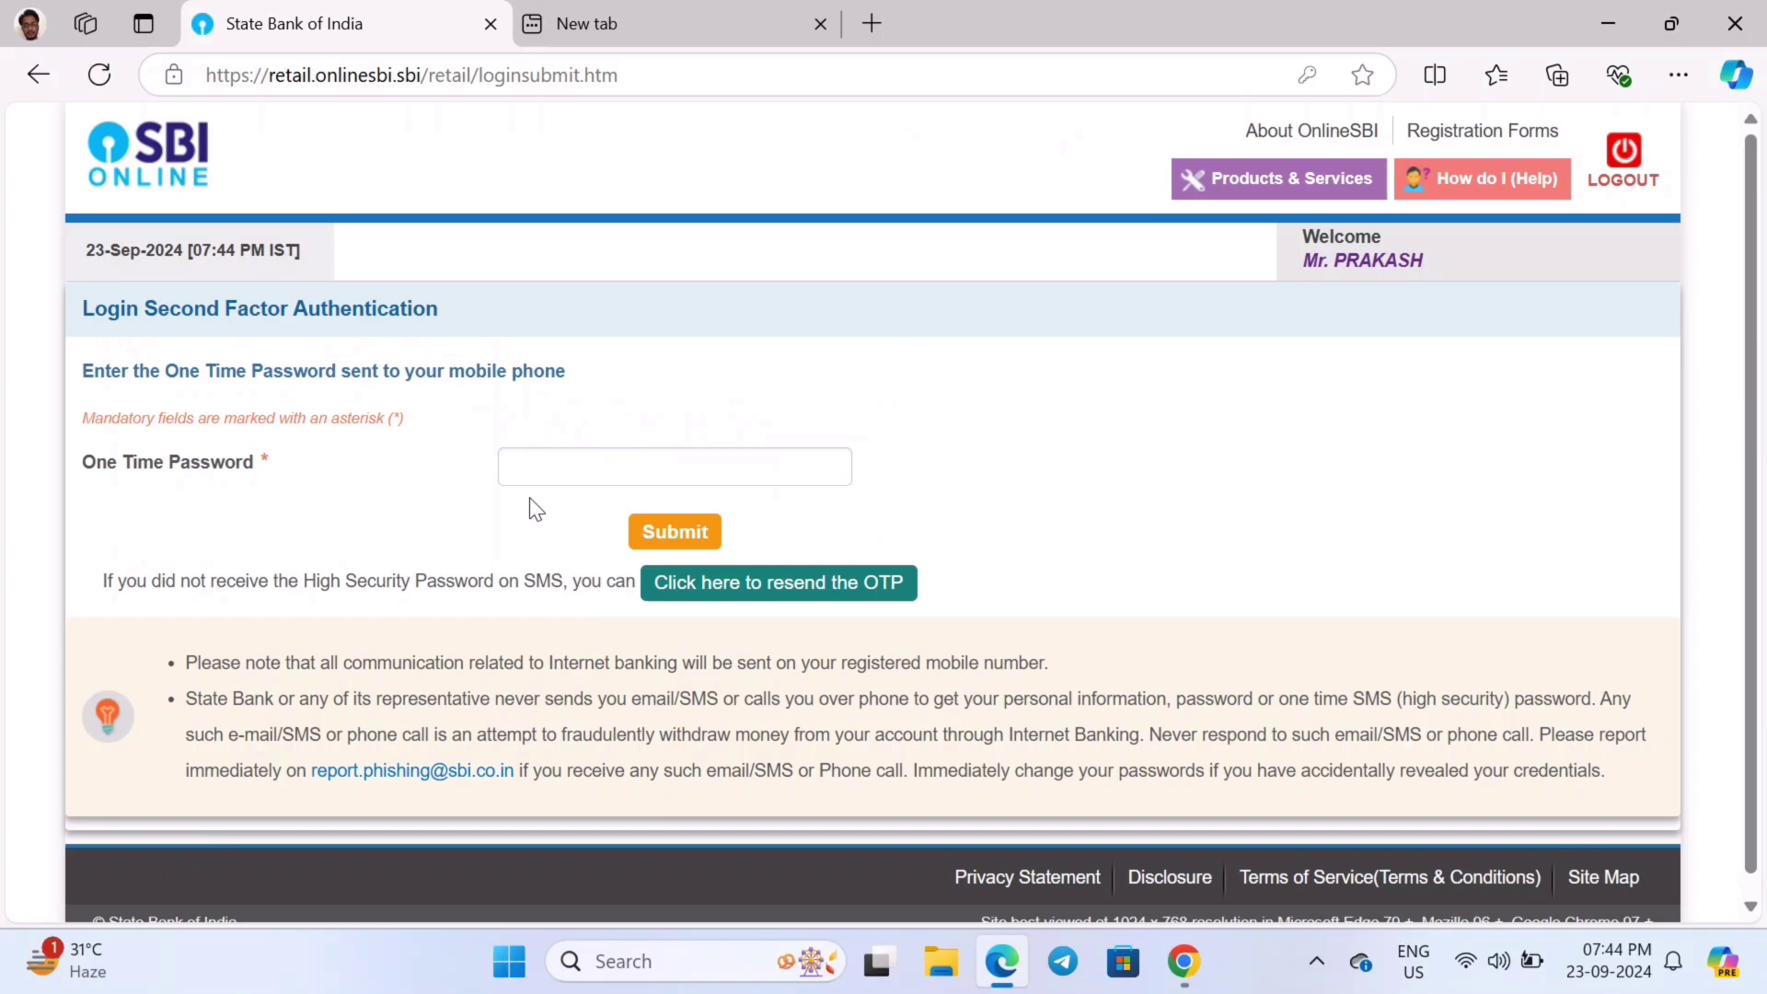
Step: Enter the one-time password sent to the mobile phone and submit it to finish logging in
left_click(567, 474)
type("••••••")
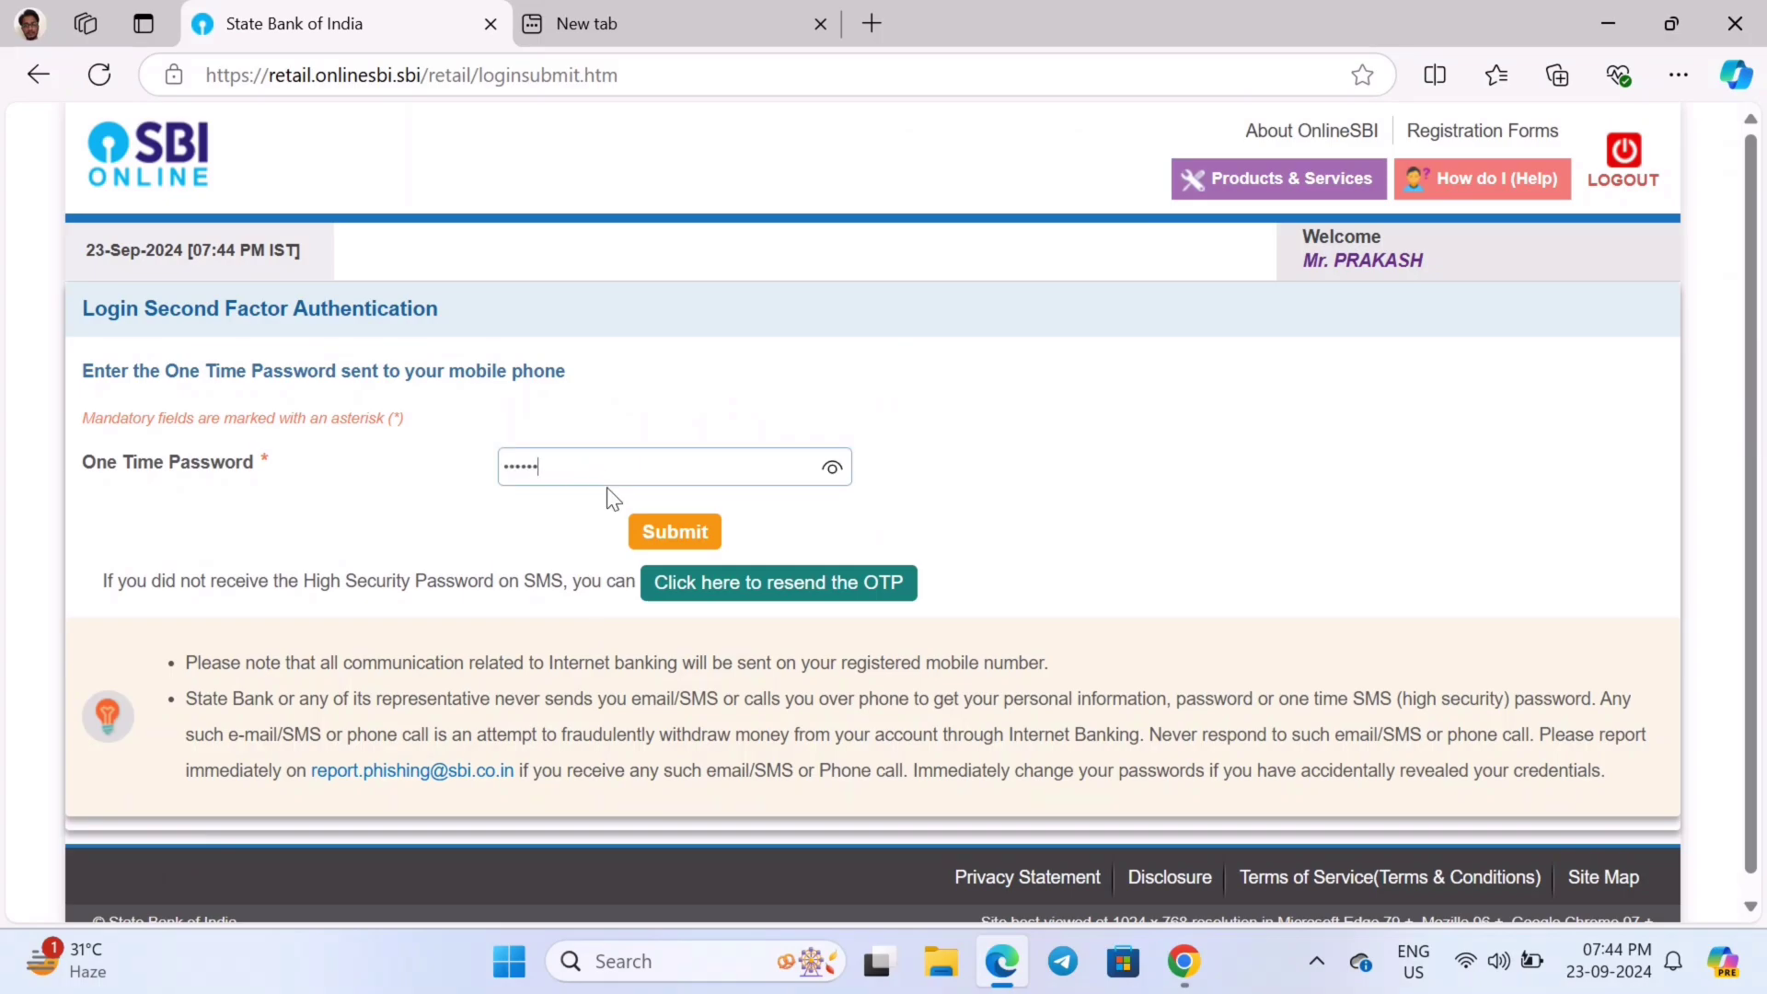
left_click(665, 541)
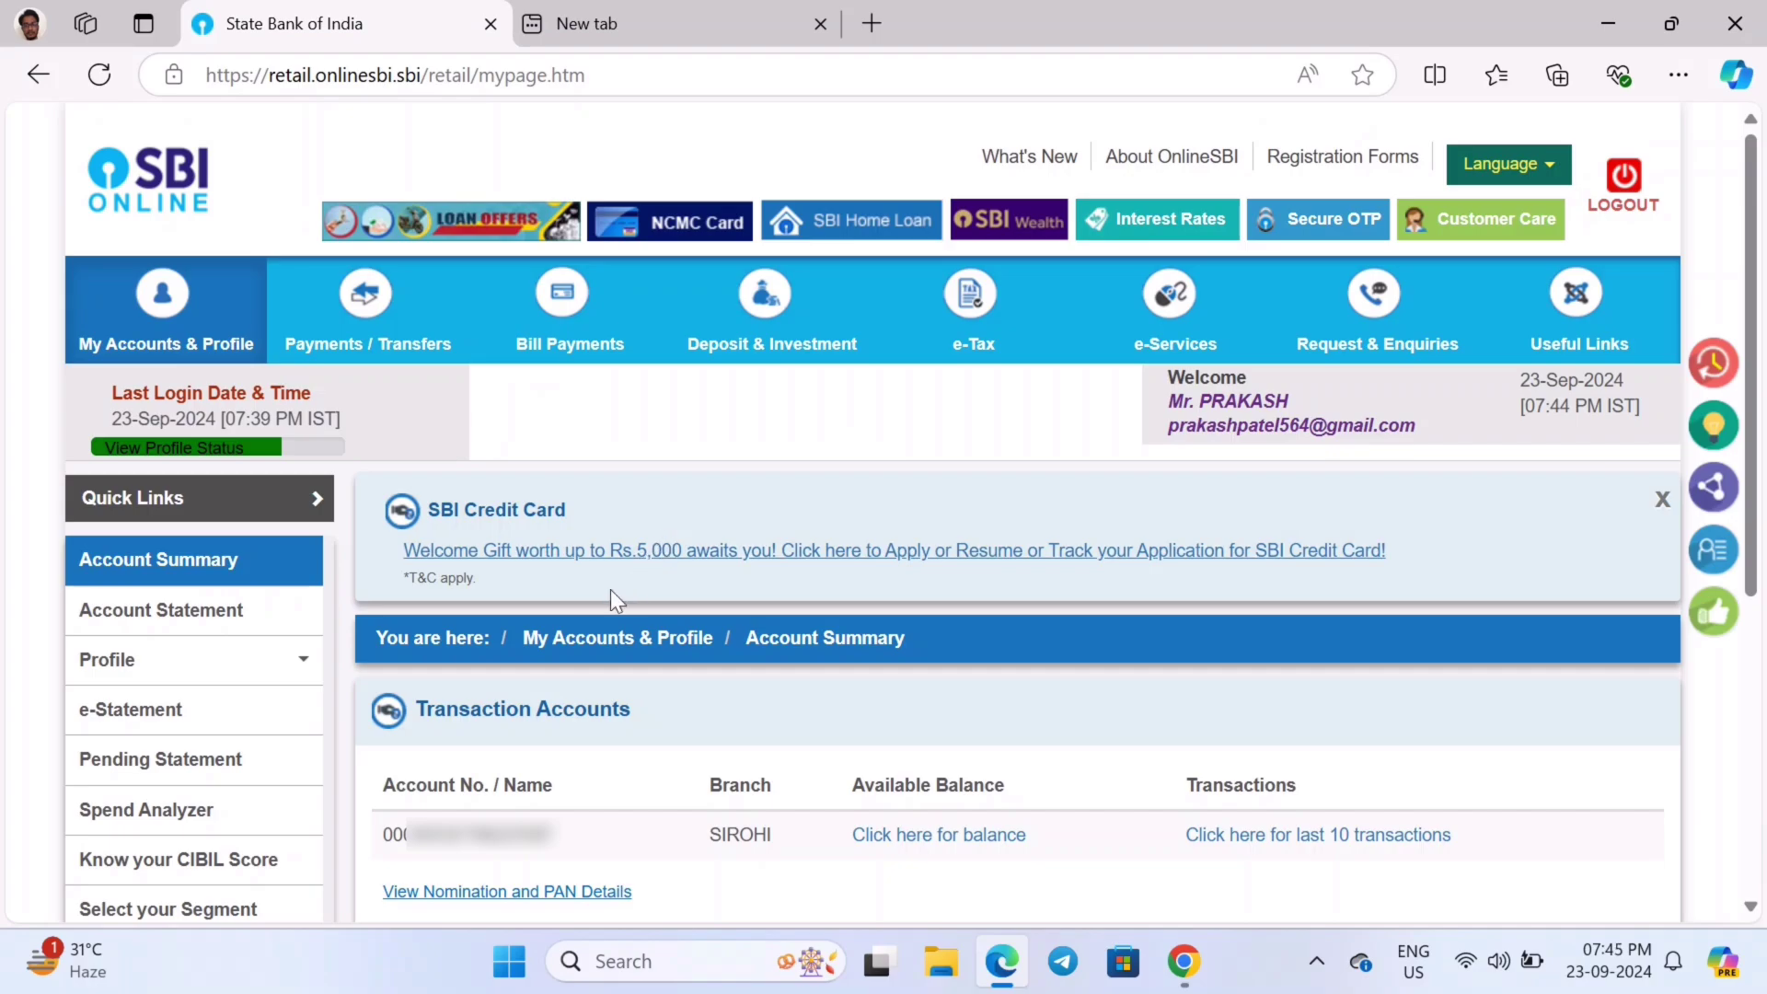
Step: Open Manage IPO Applicant from the account's Profile options
left_click(188, 651)
left_click(122, 664)
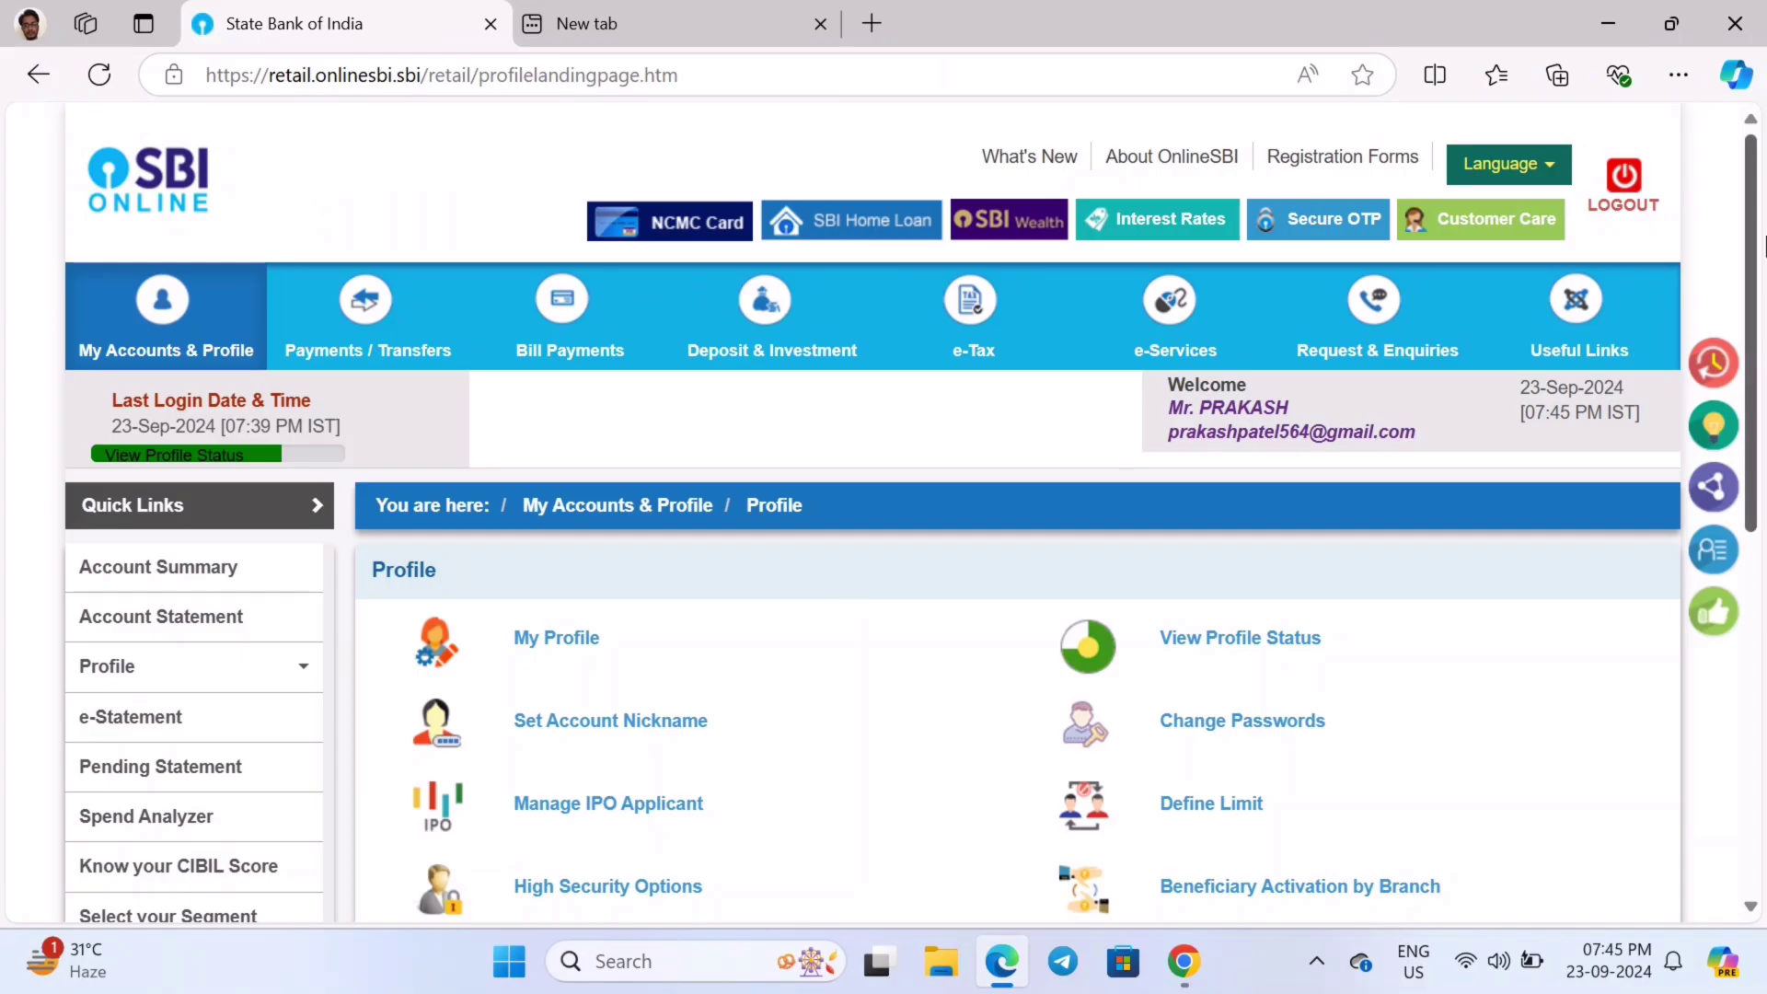
left_click_drag(1765, 217, 1765, 440)
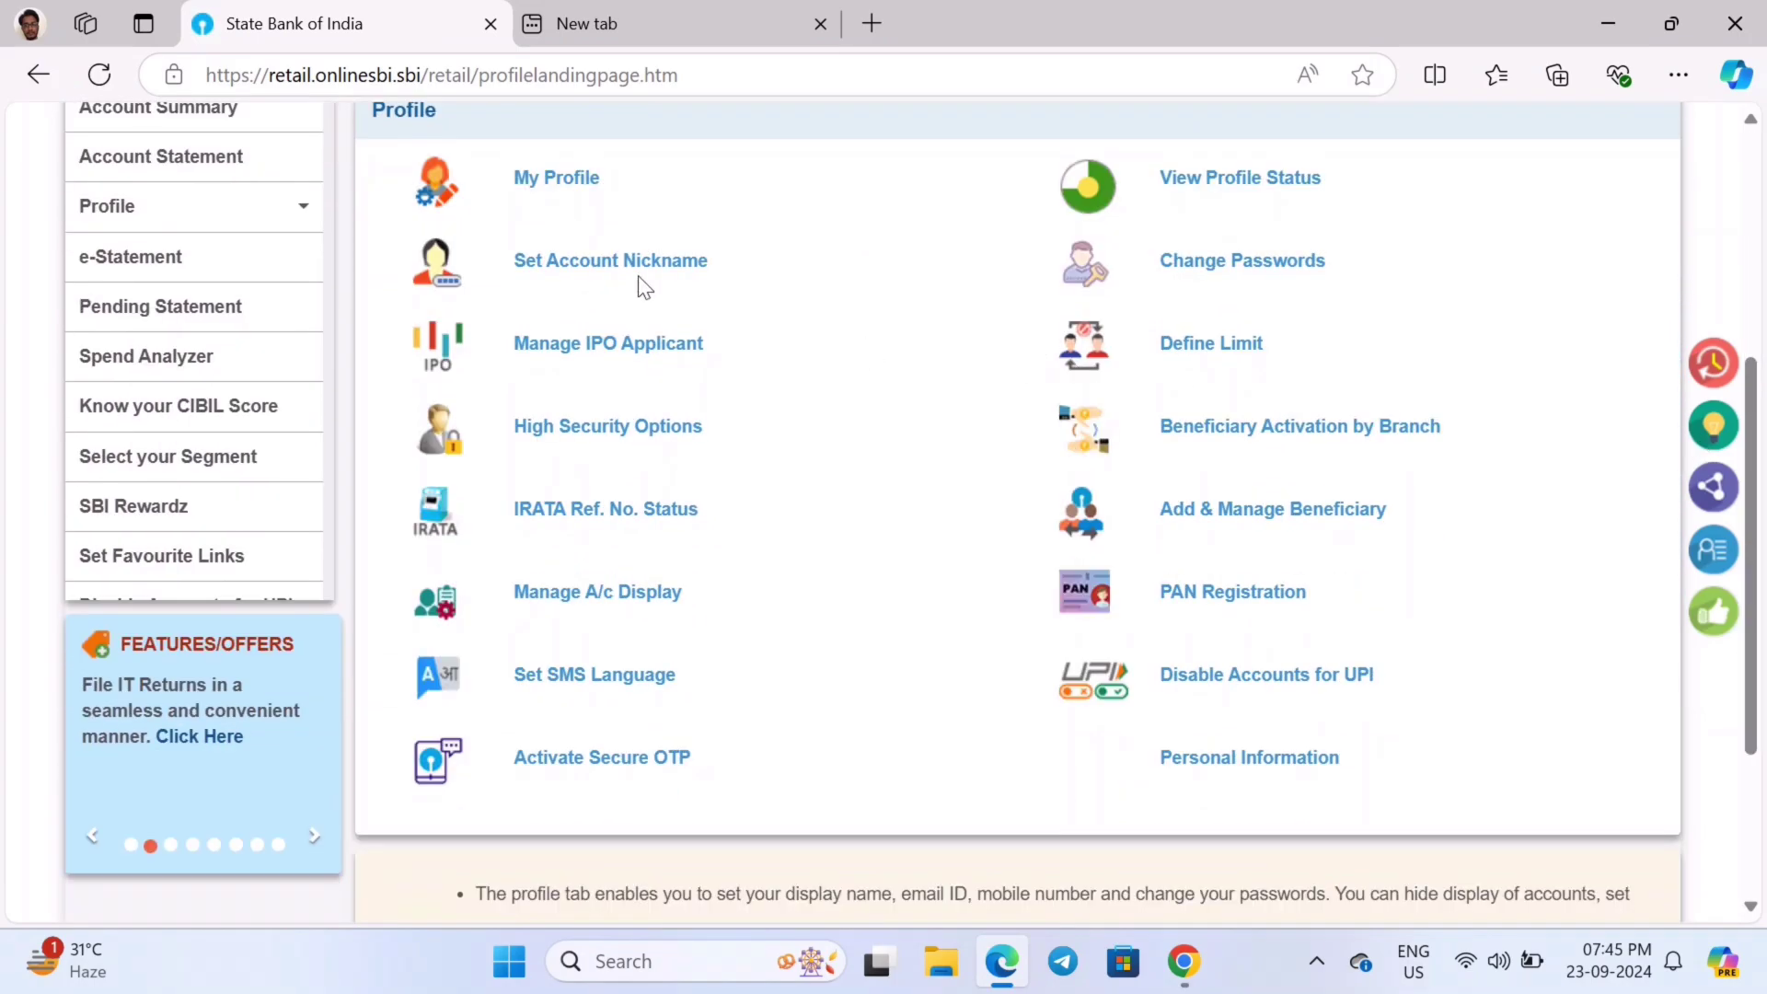
left_click(591, 355)
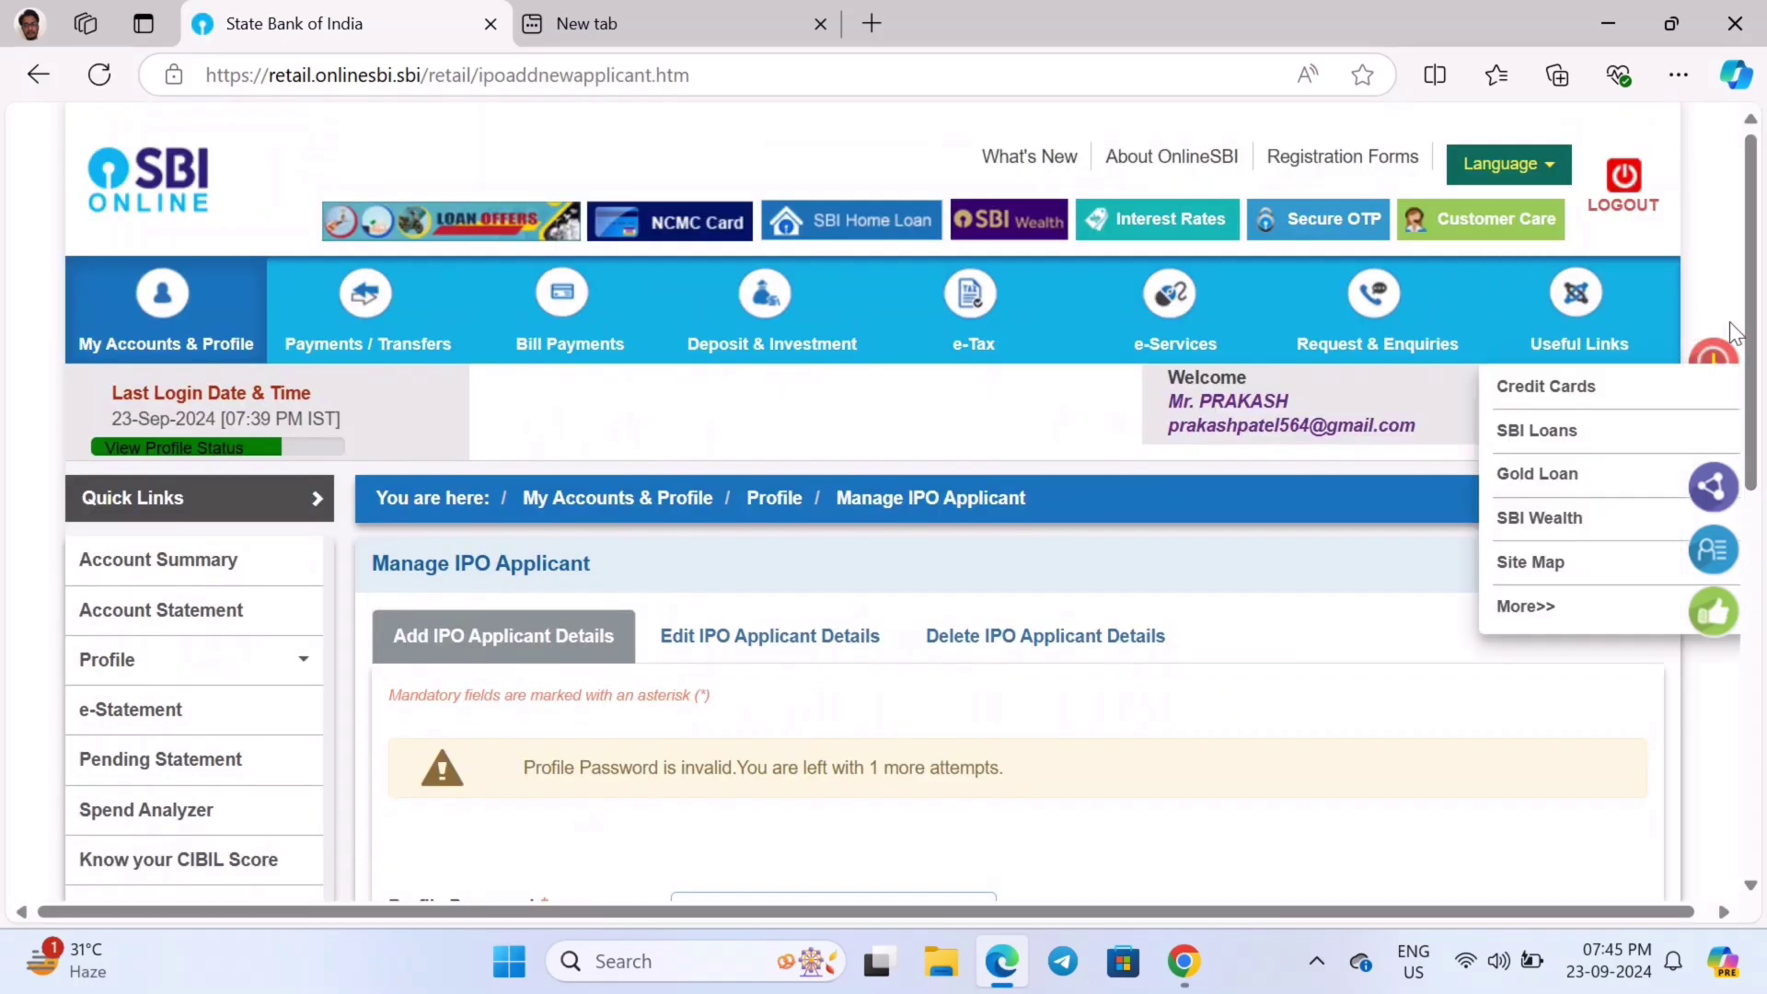
Step: Submit the profile password to reach the Add IPO Applicant Details form, and activate its Applicant Name field
left_click_drag(1751, 313, 1751, 501)
left_click(730, 508)
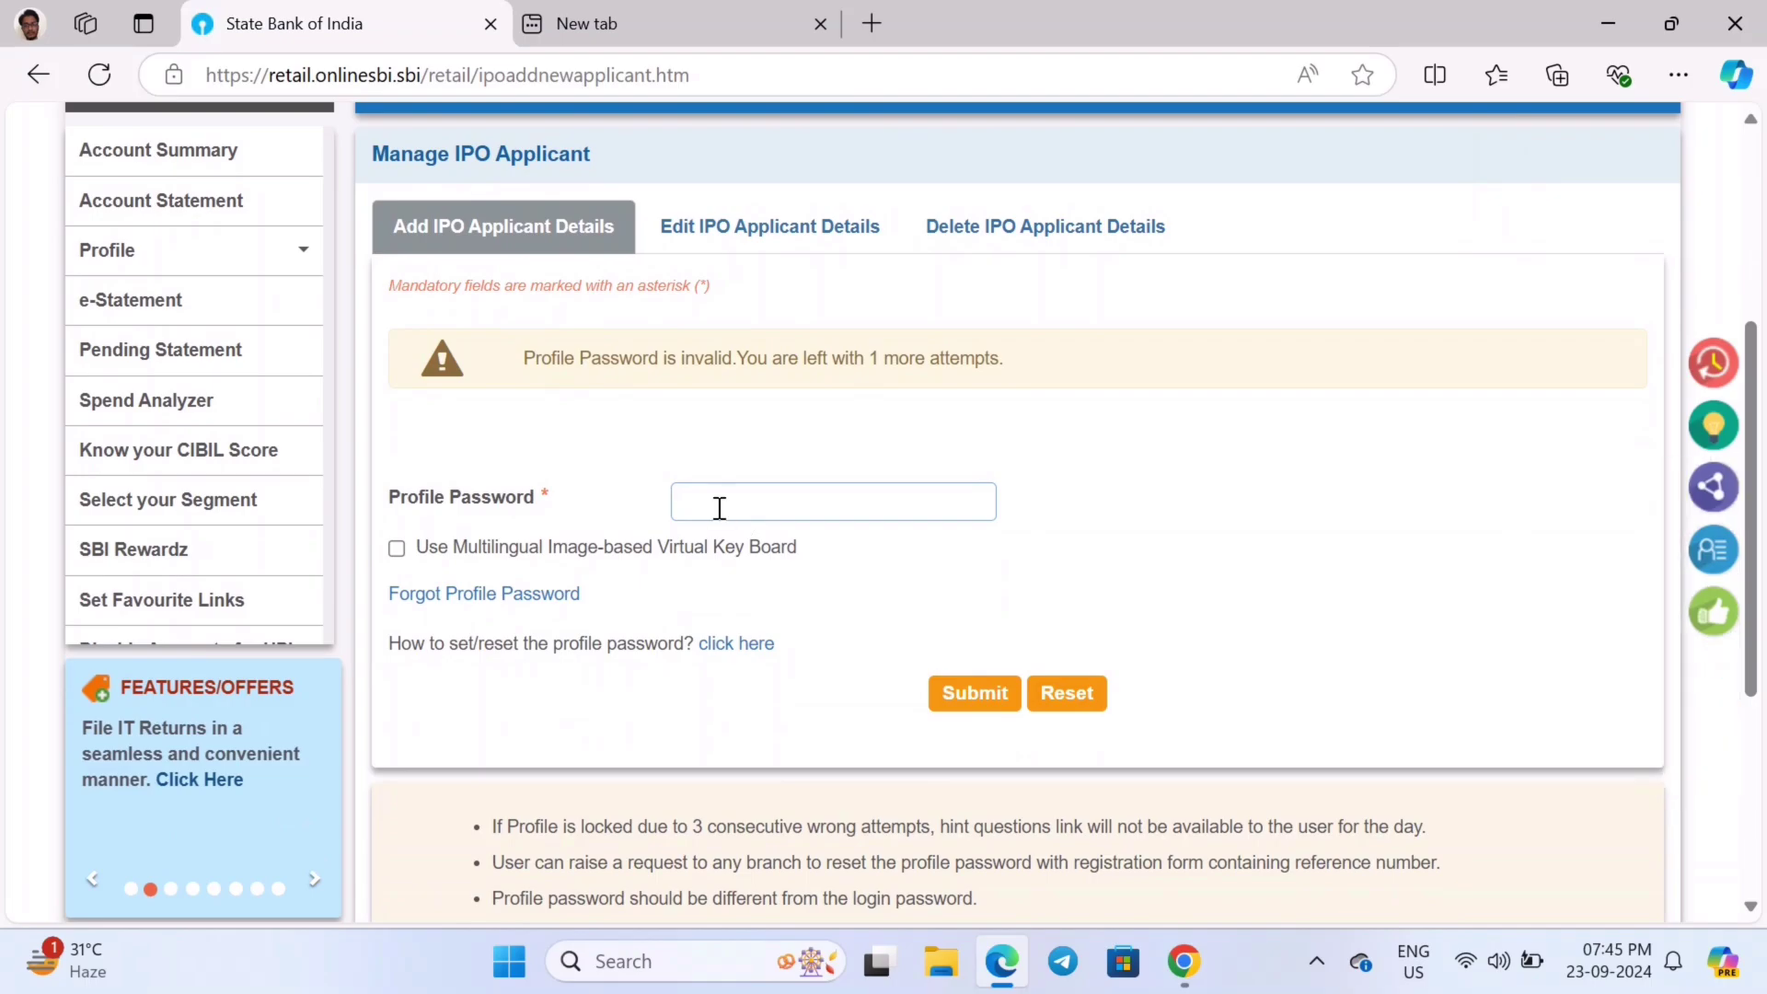
type("•••••••••")
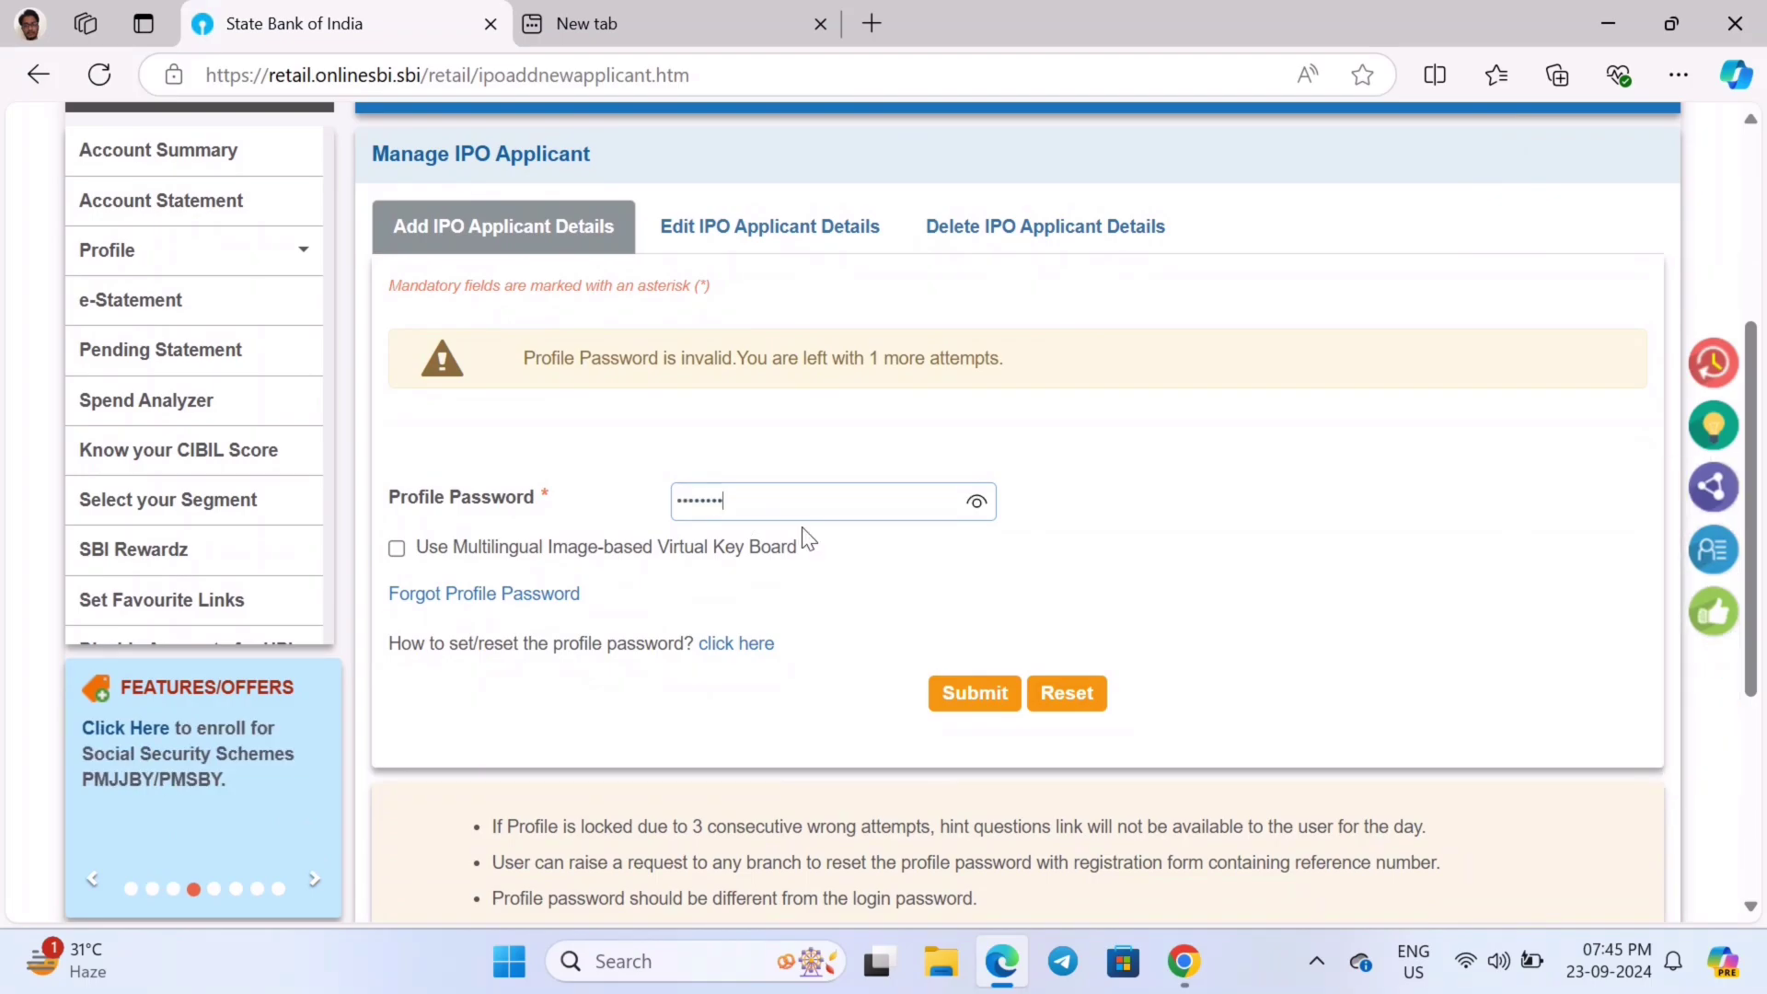
left_click(953, 697)
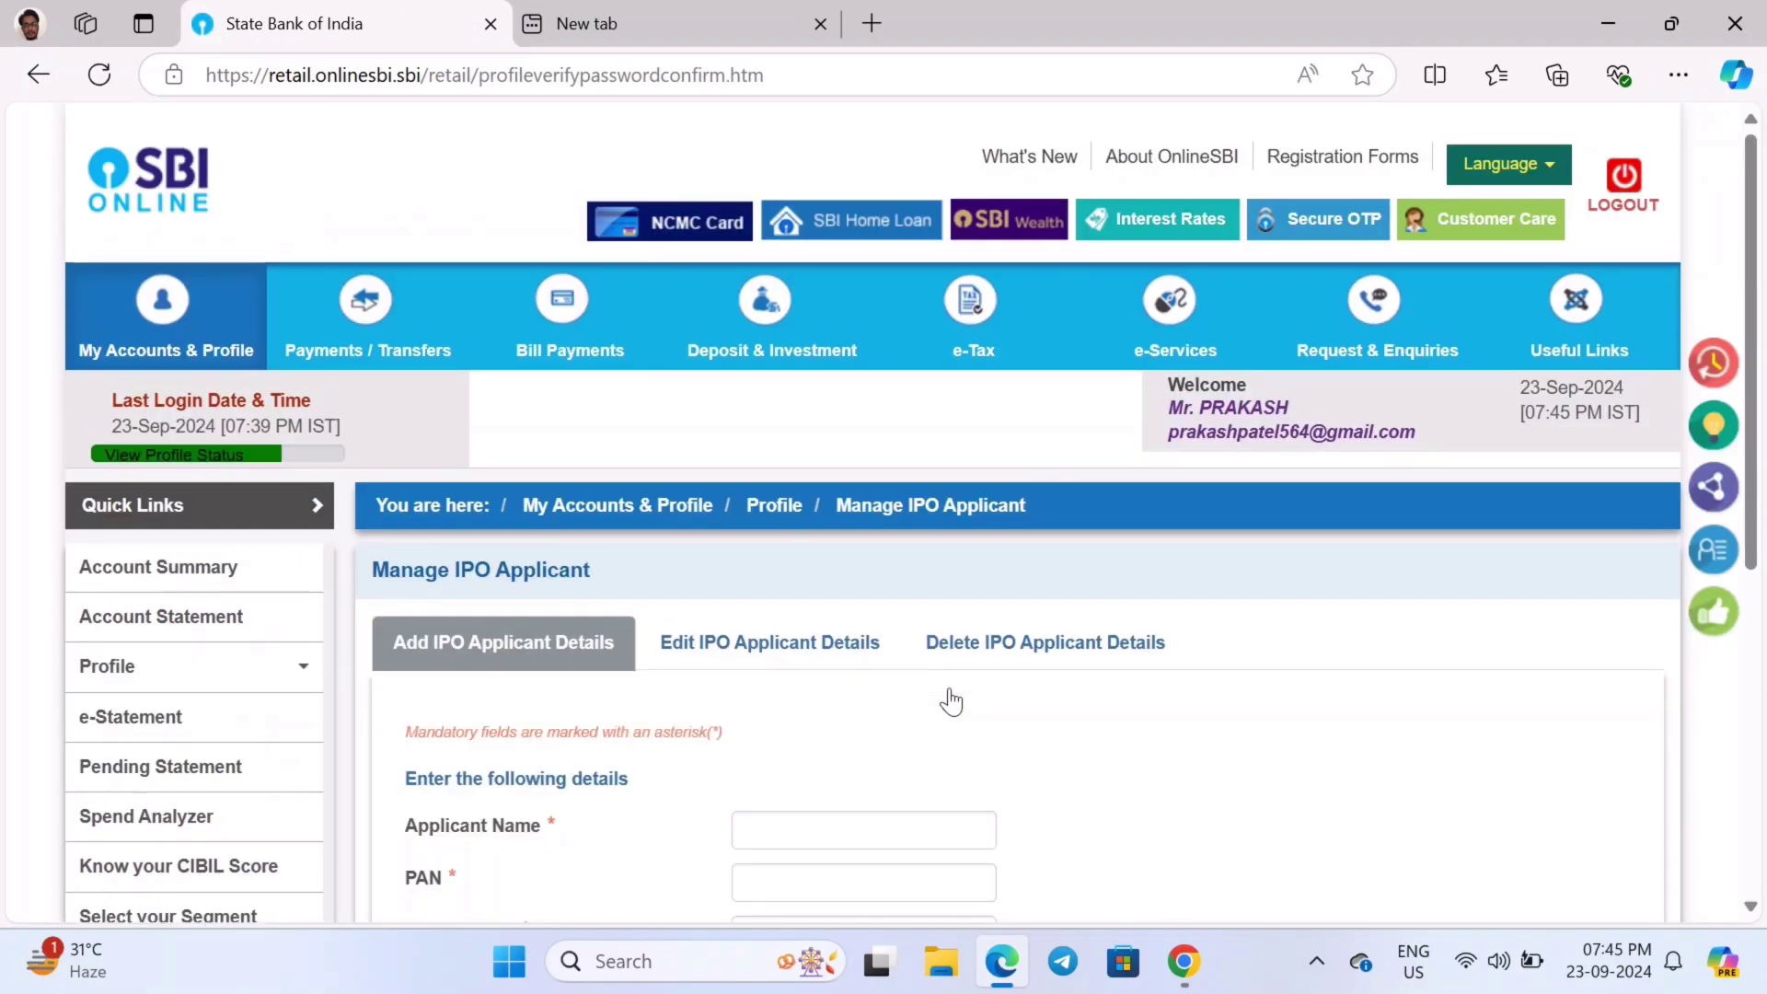
scroll(715, 497, "down", 3)
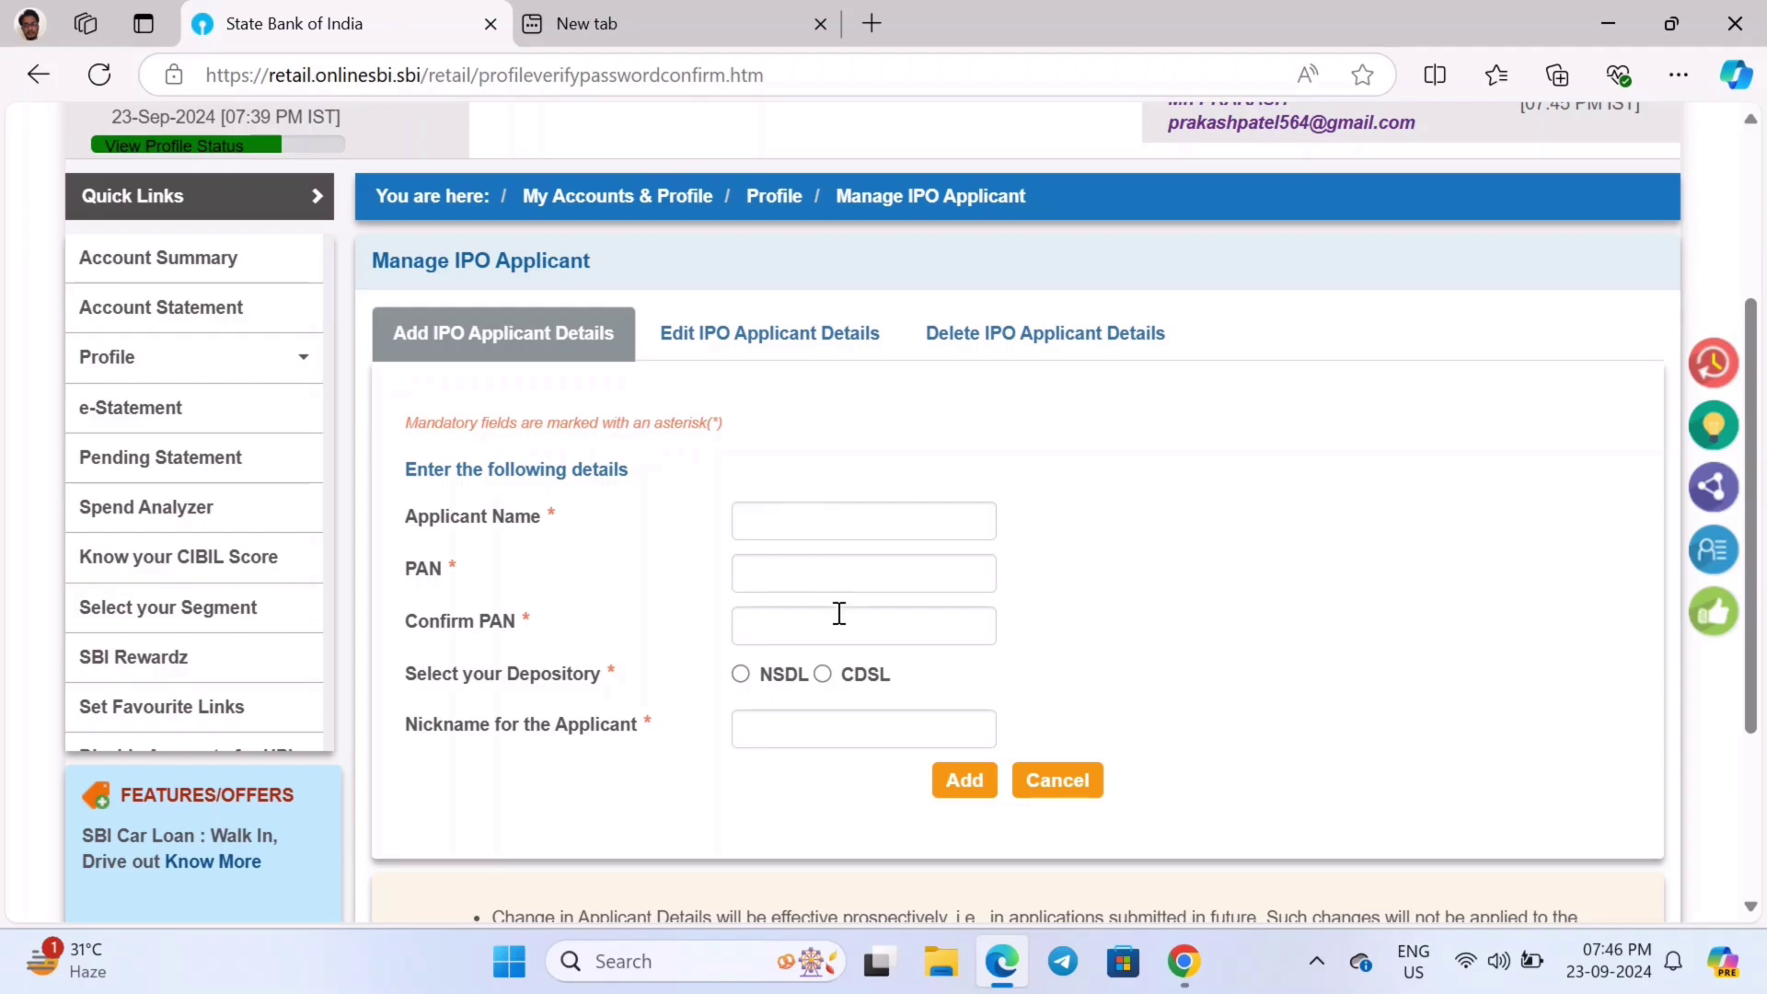
left_click(789, 506)
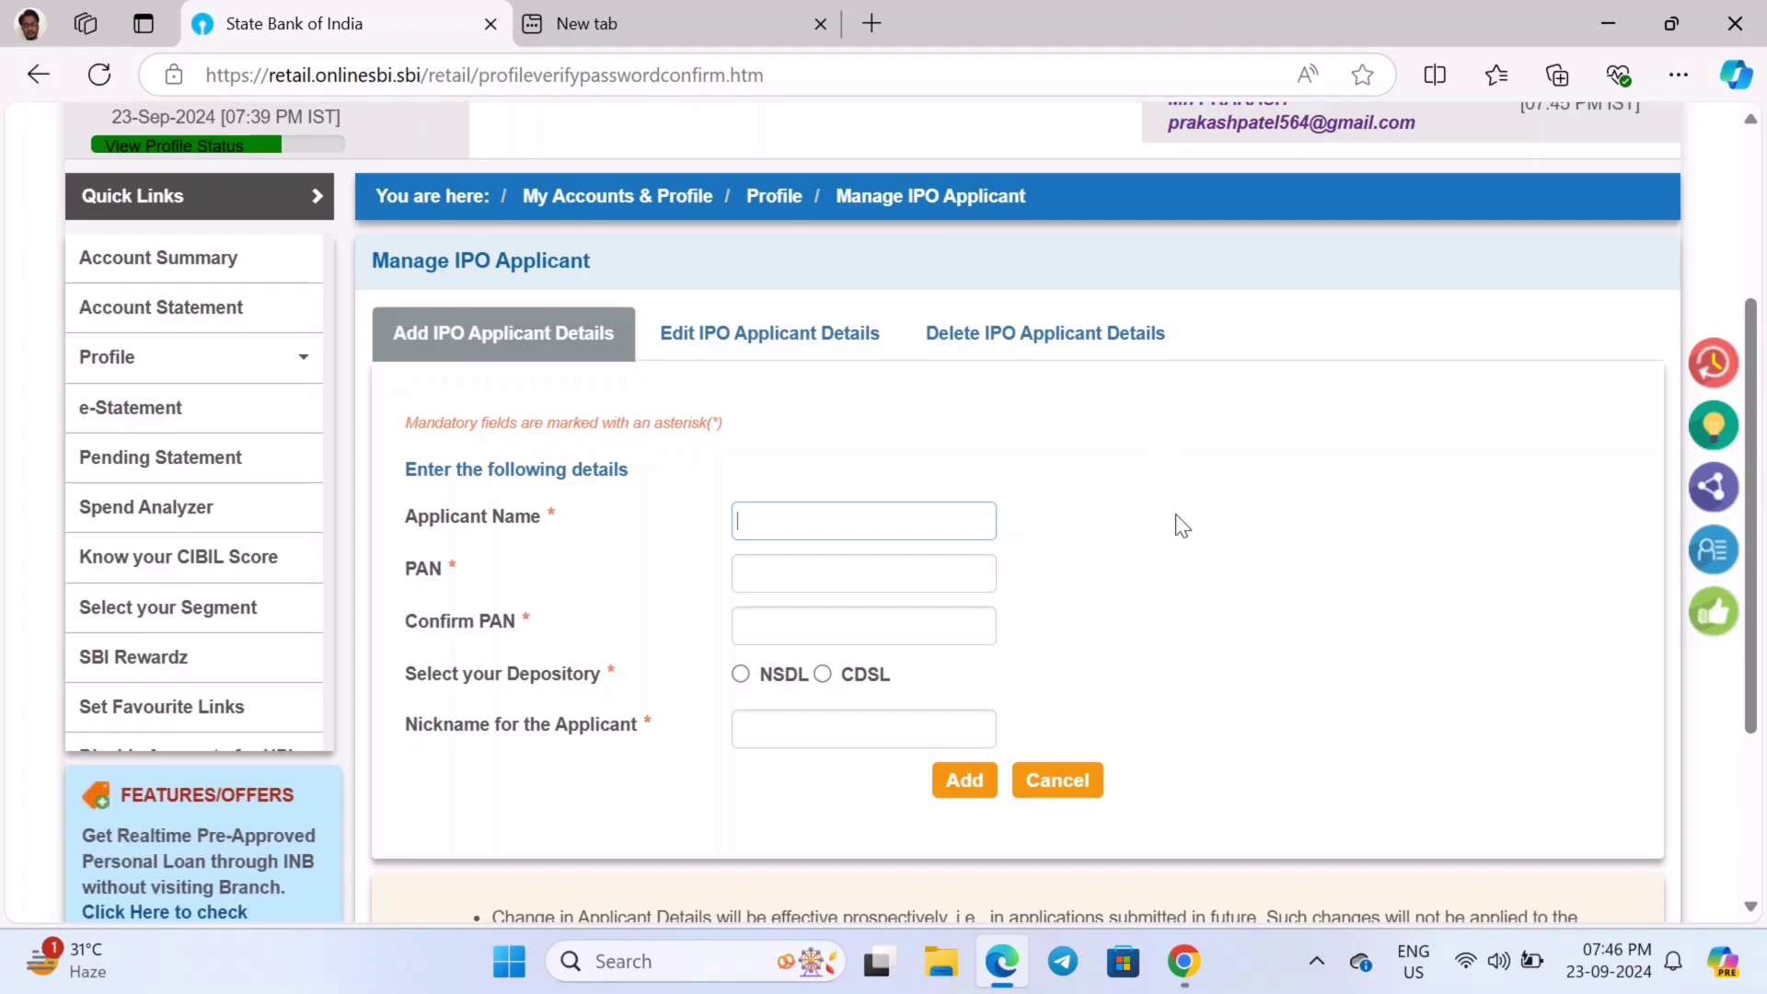
Step: Search the web in a separate tab for "zerodha depository cdsl or nsdl"
left_click(888, 15)
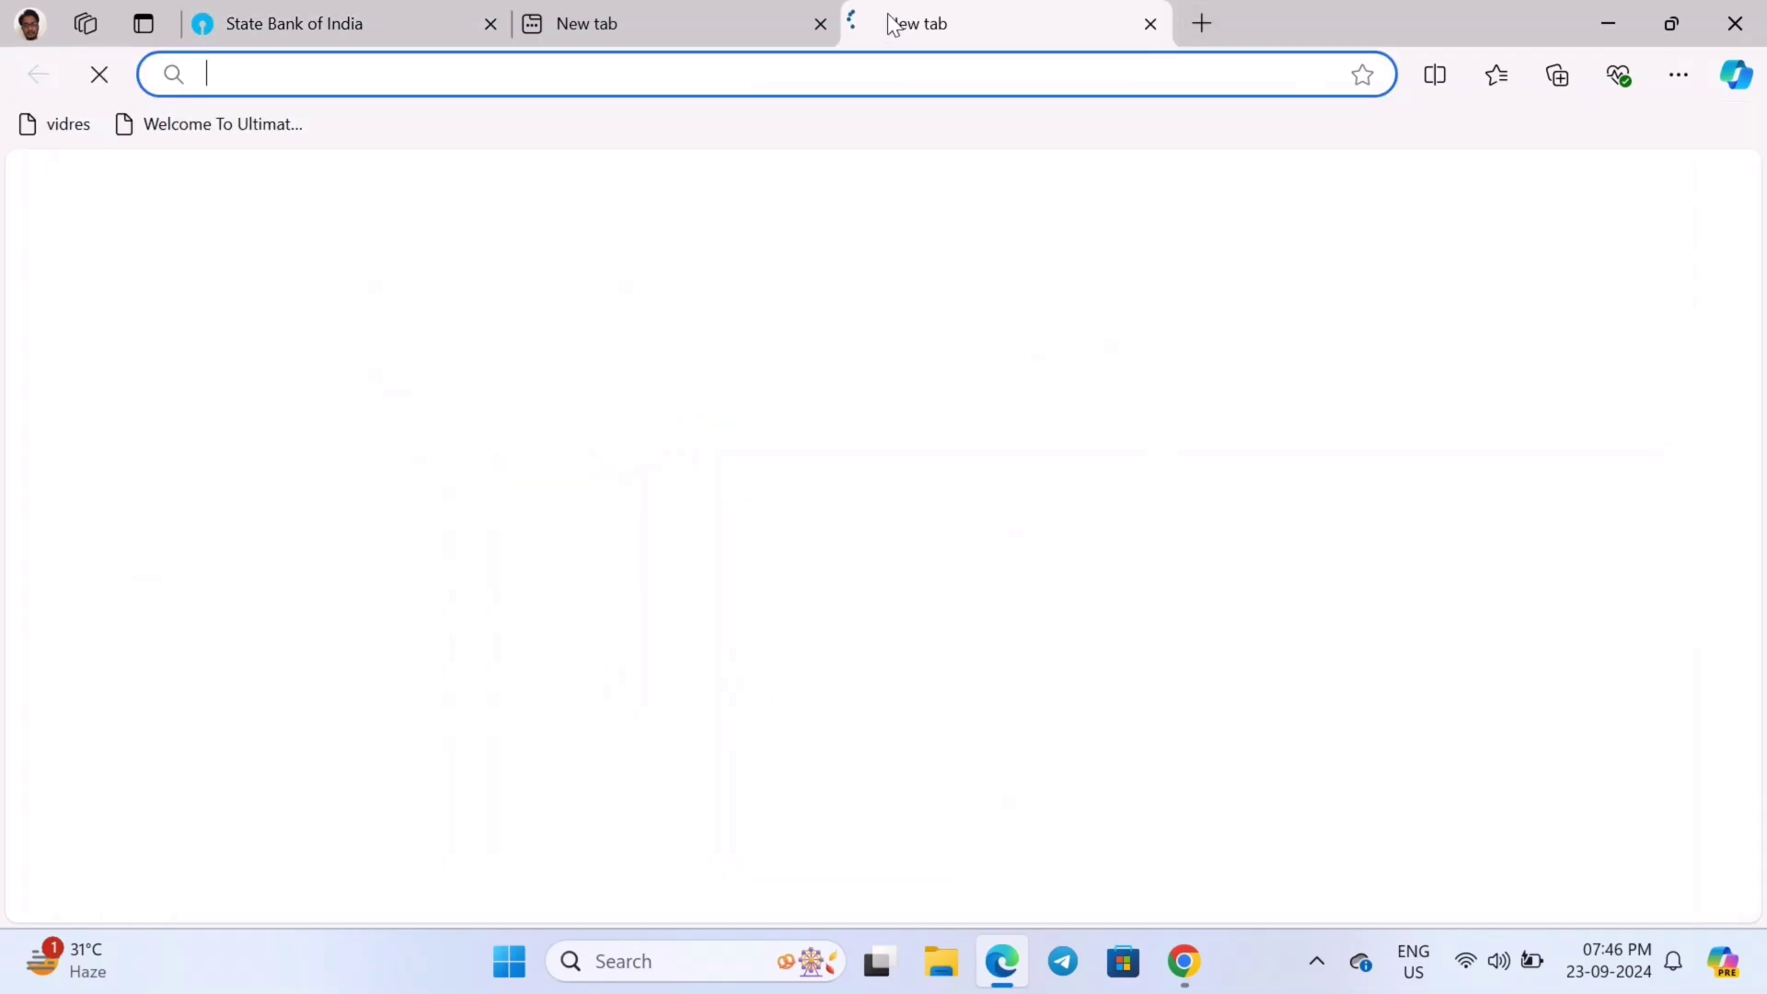
type("zerodha depos")
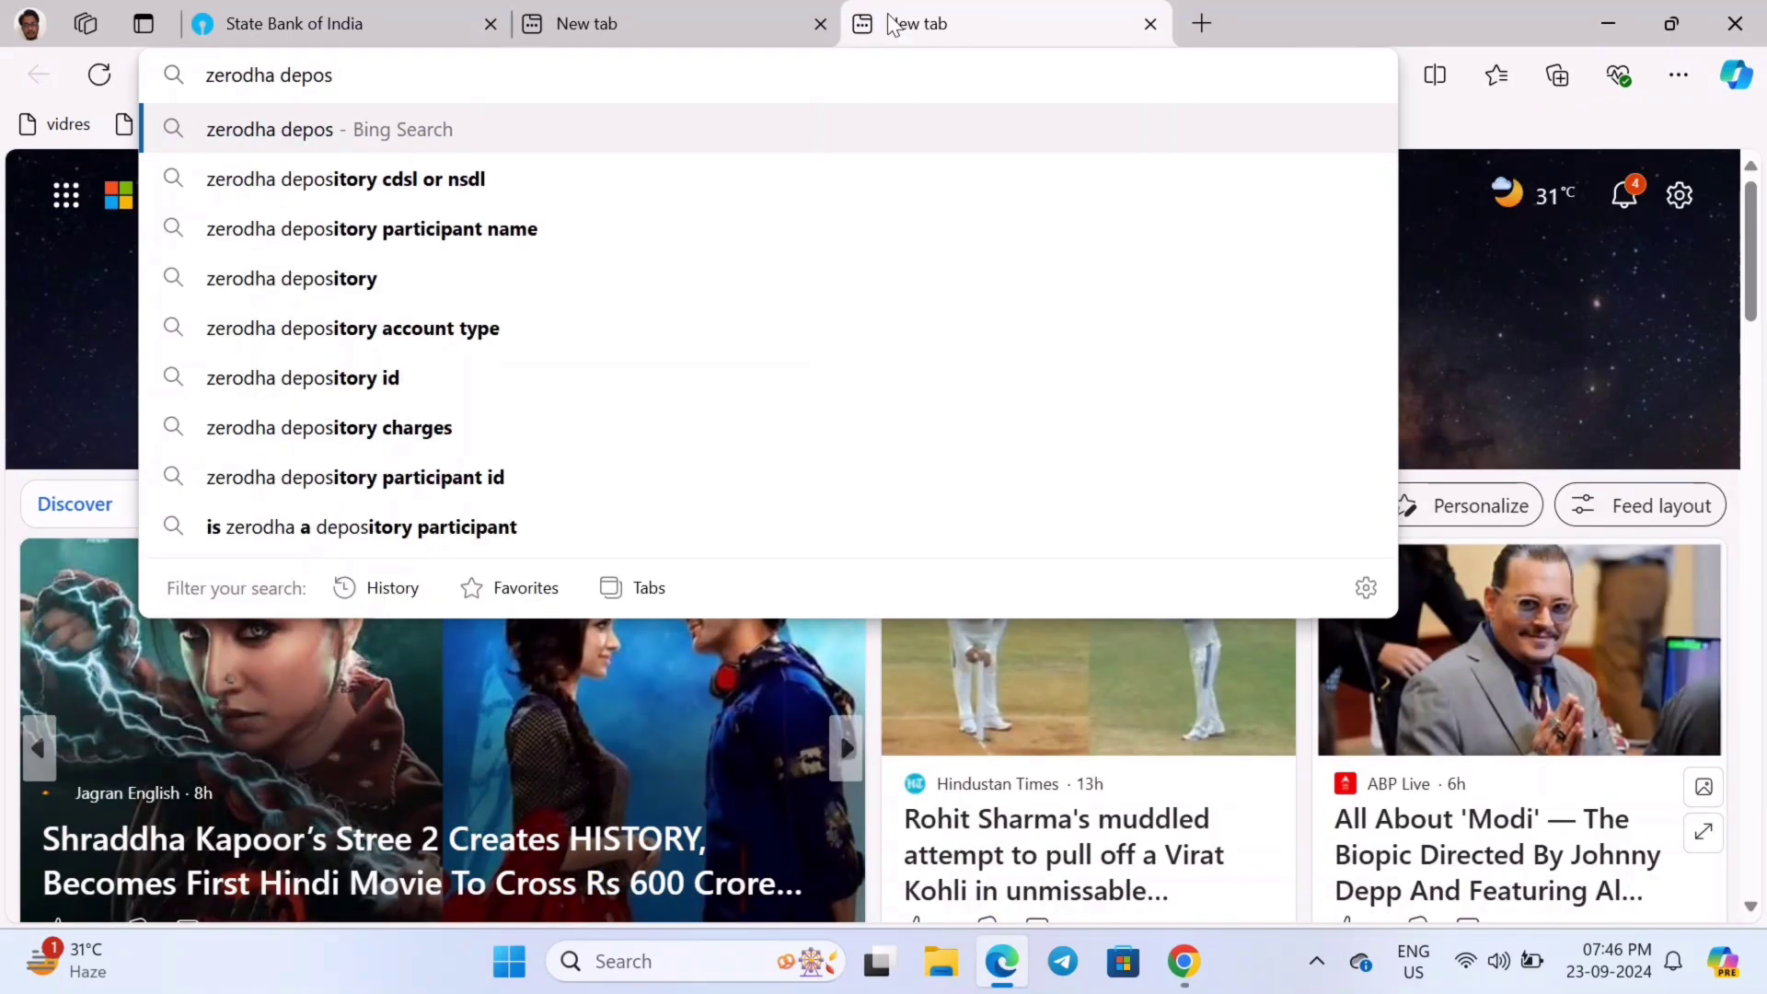
key("Down")
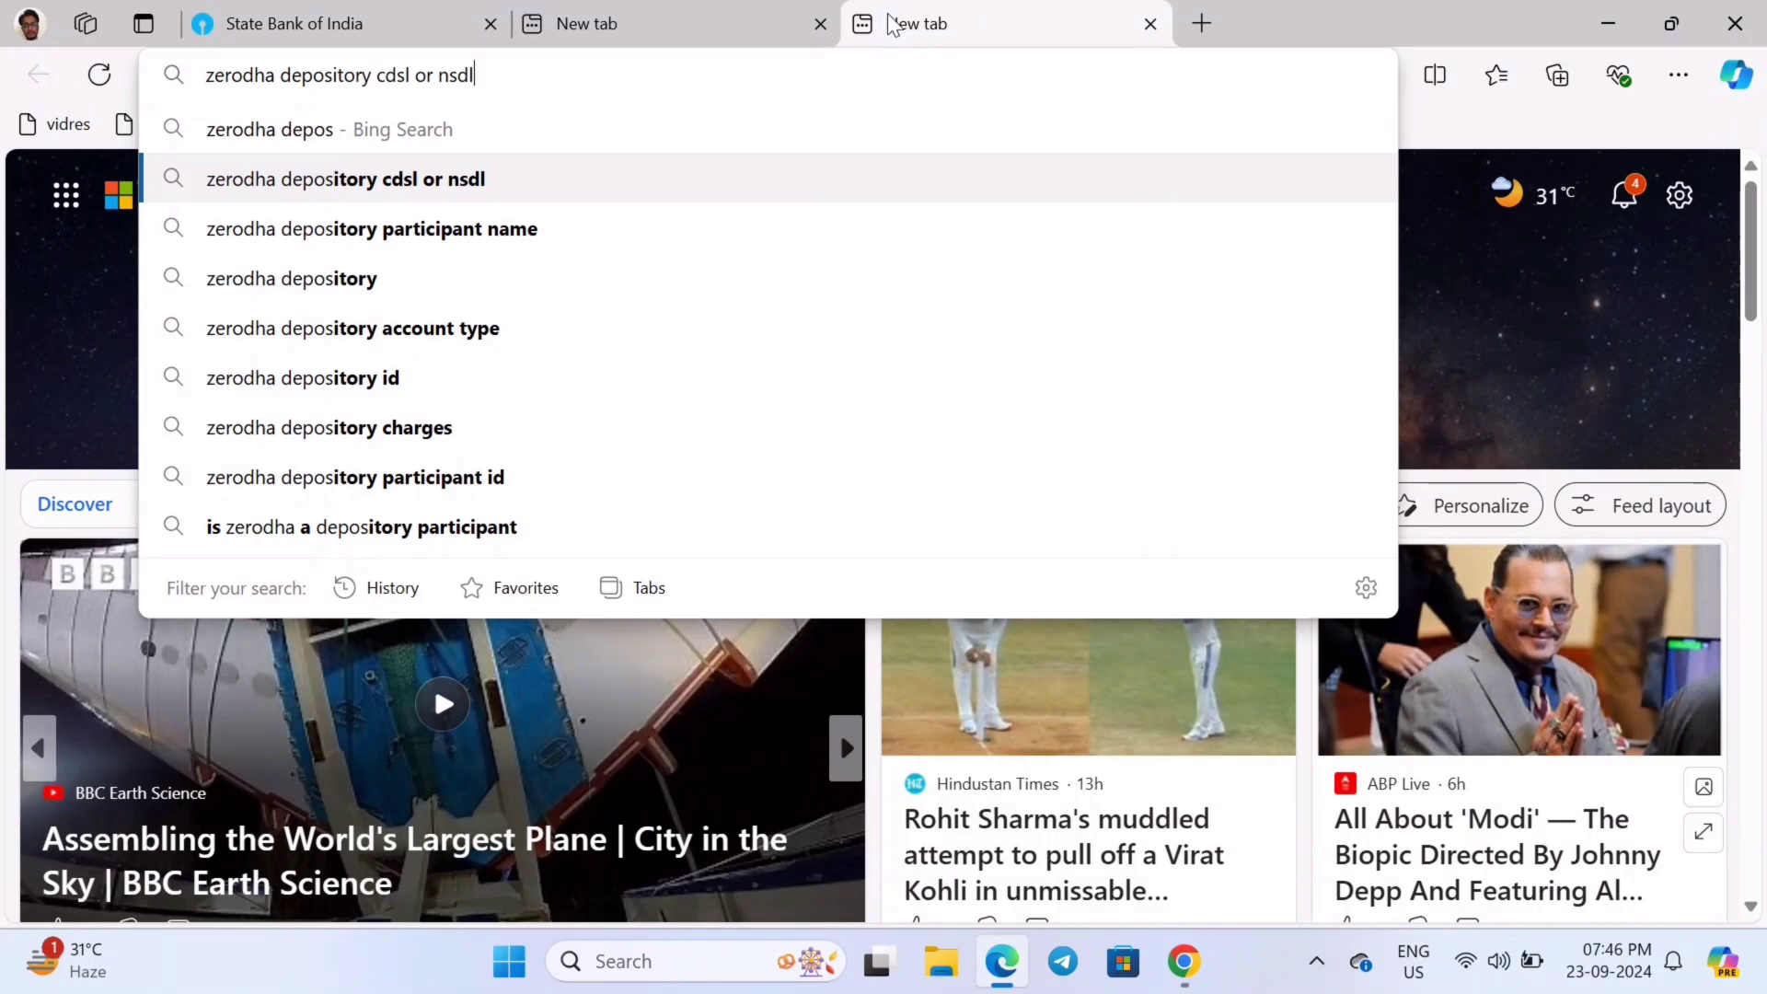
key("Return")
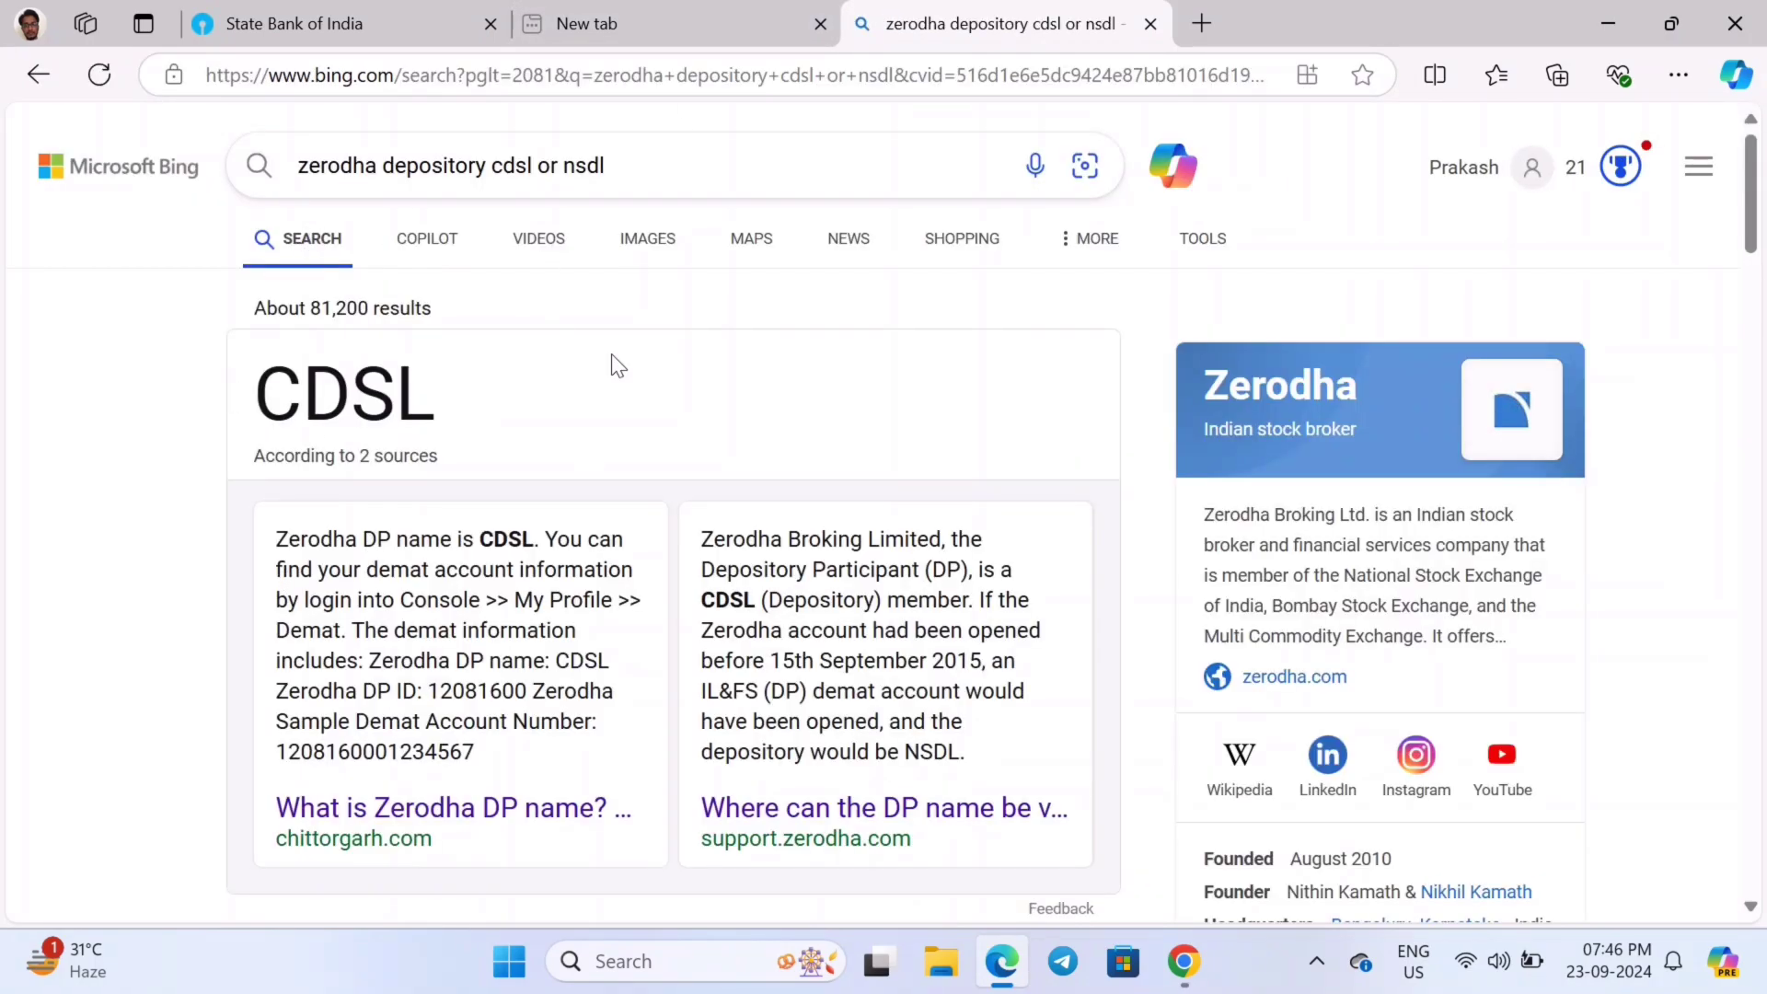
Step: Back in the bank form, add the IPO applicant with name, PAN, CDSL as depository, beneficiary DP account number and nickname PK
left_click(394, 13)
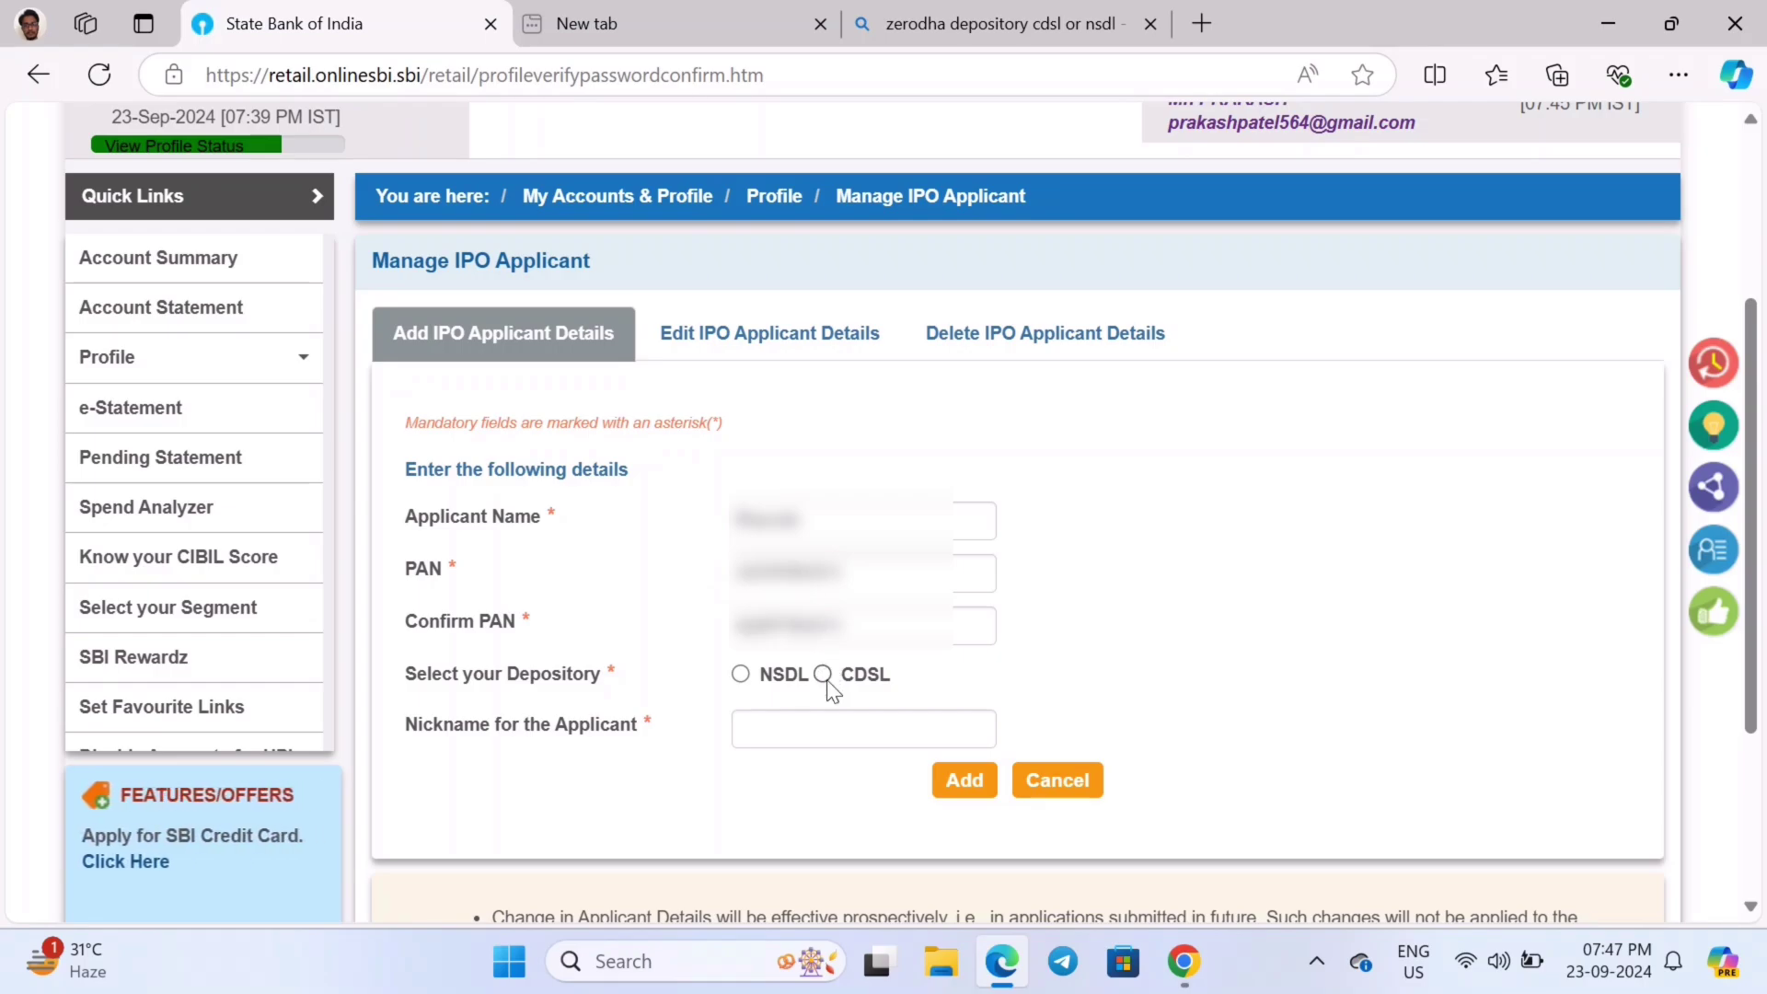
left_click(823, 676)
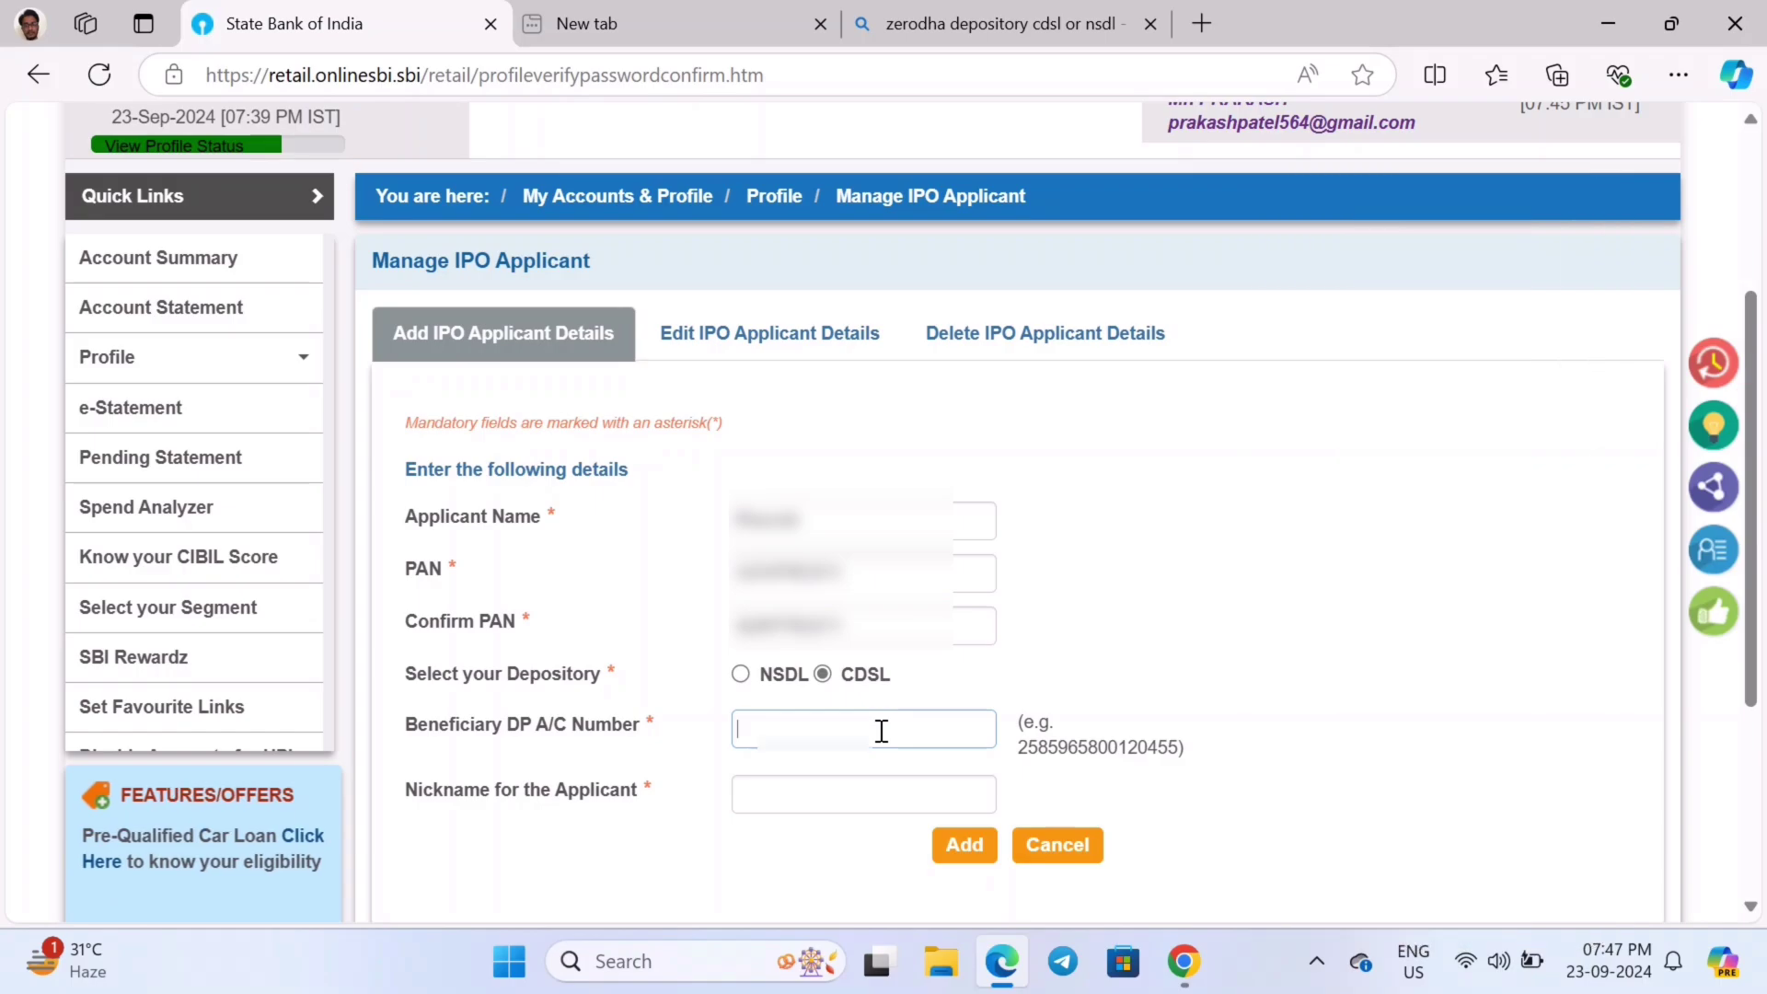
key("ctrl+v")
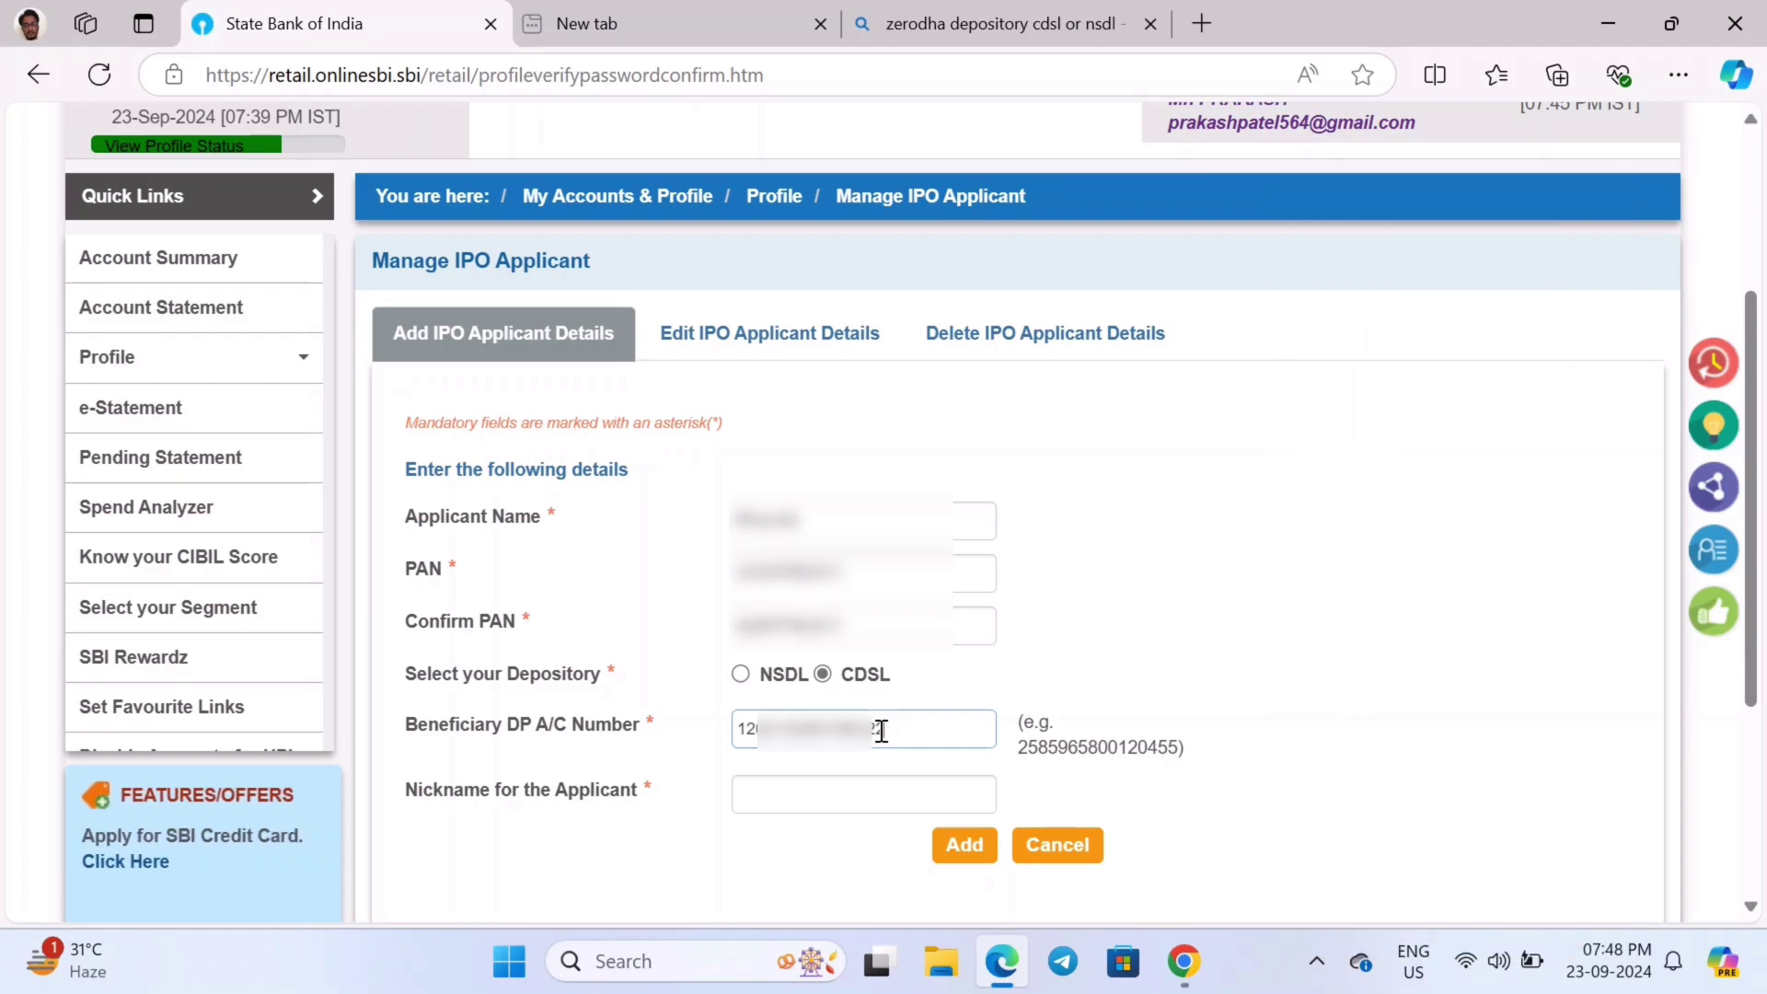
left_click(782, 792)
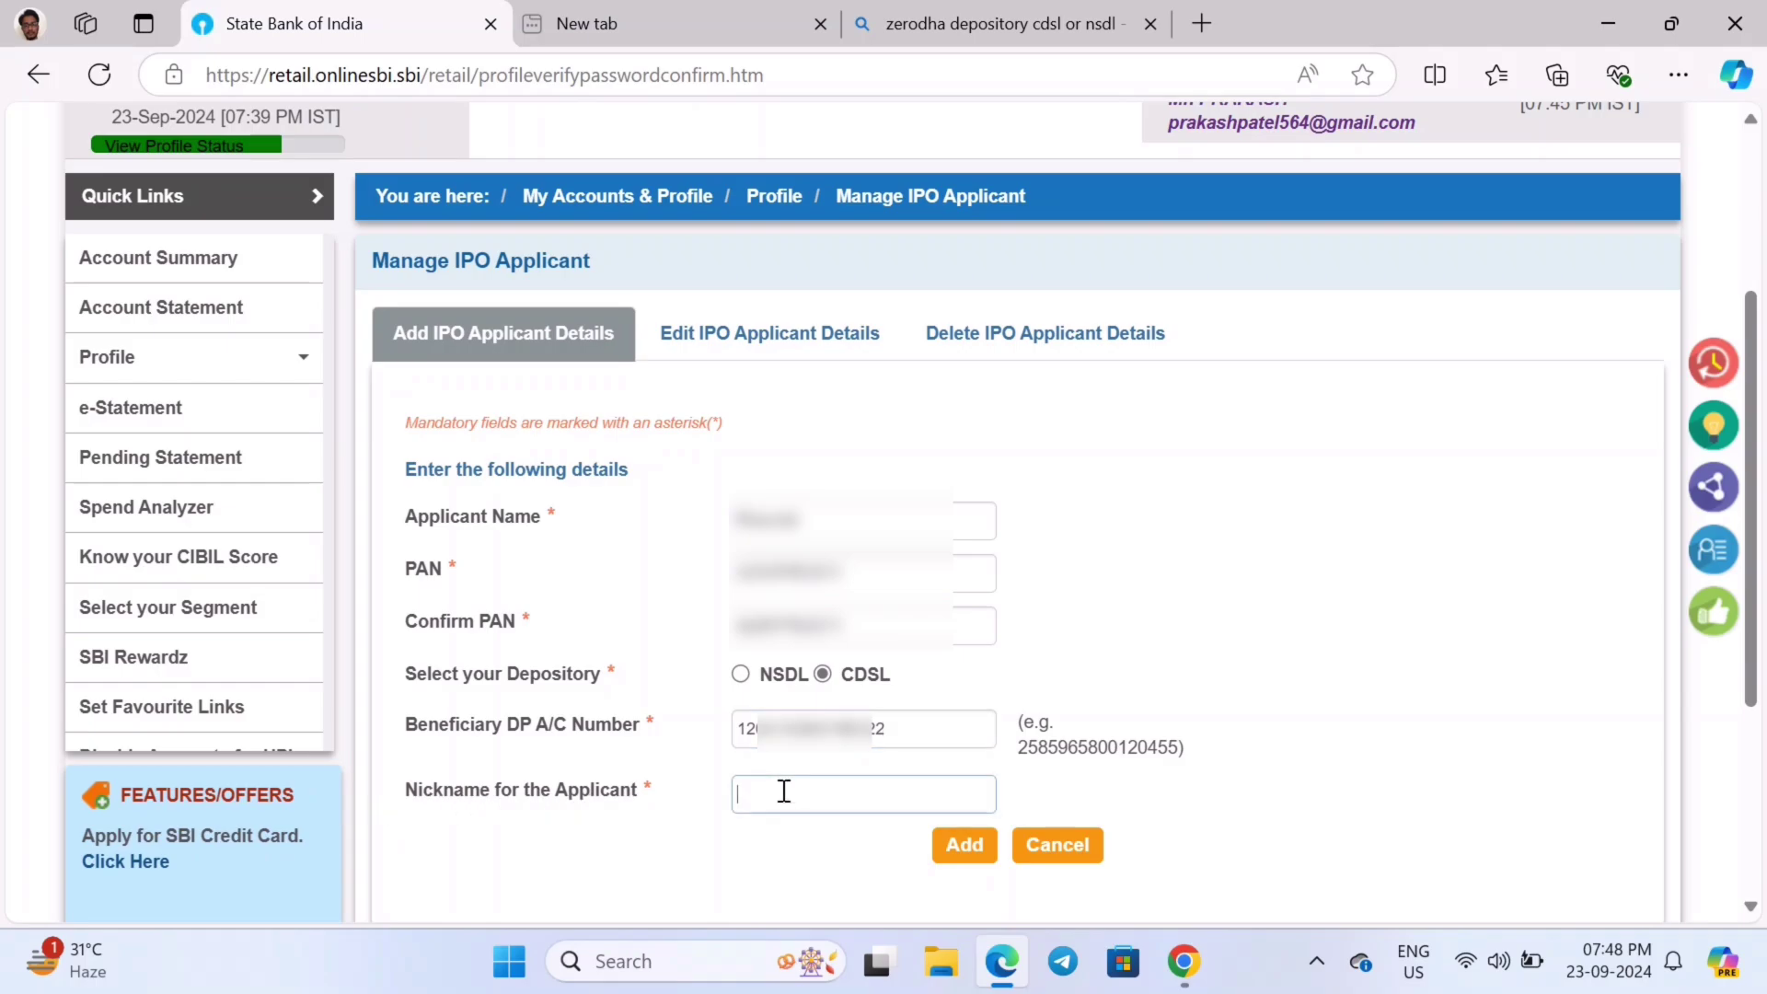
type("PK")
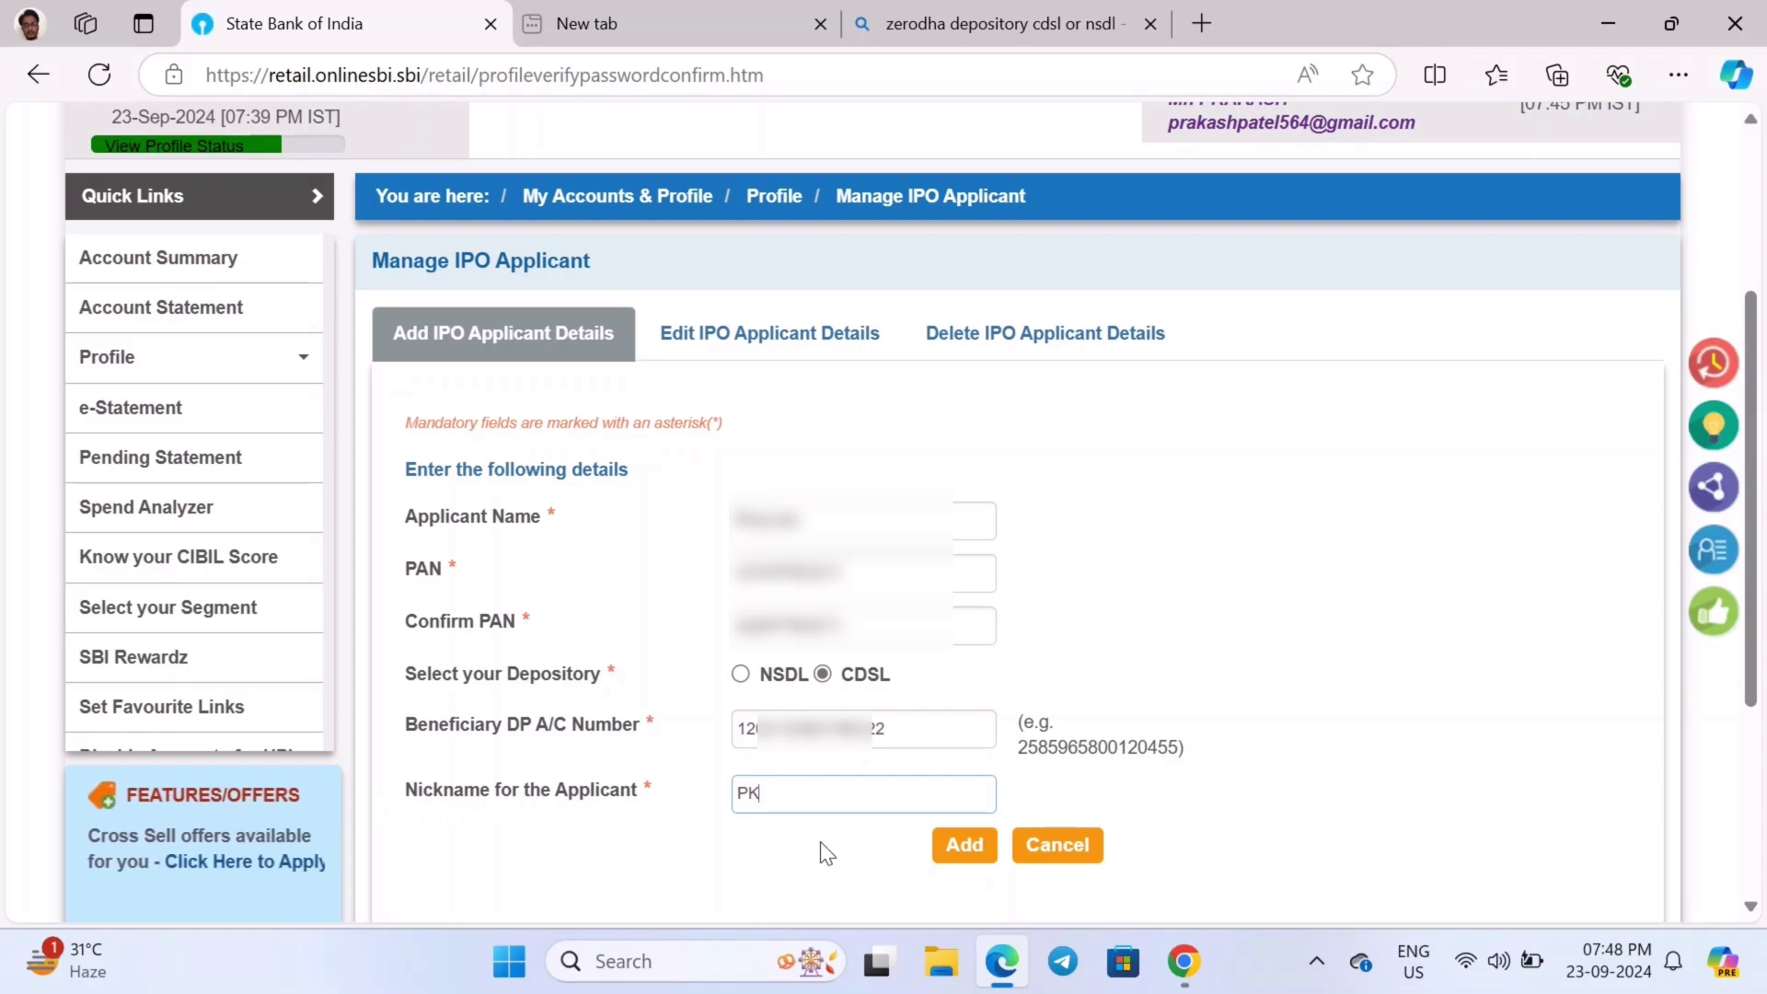
left_click(964, 848)
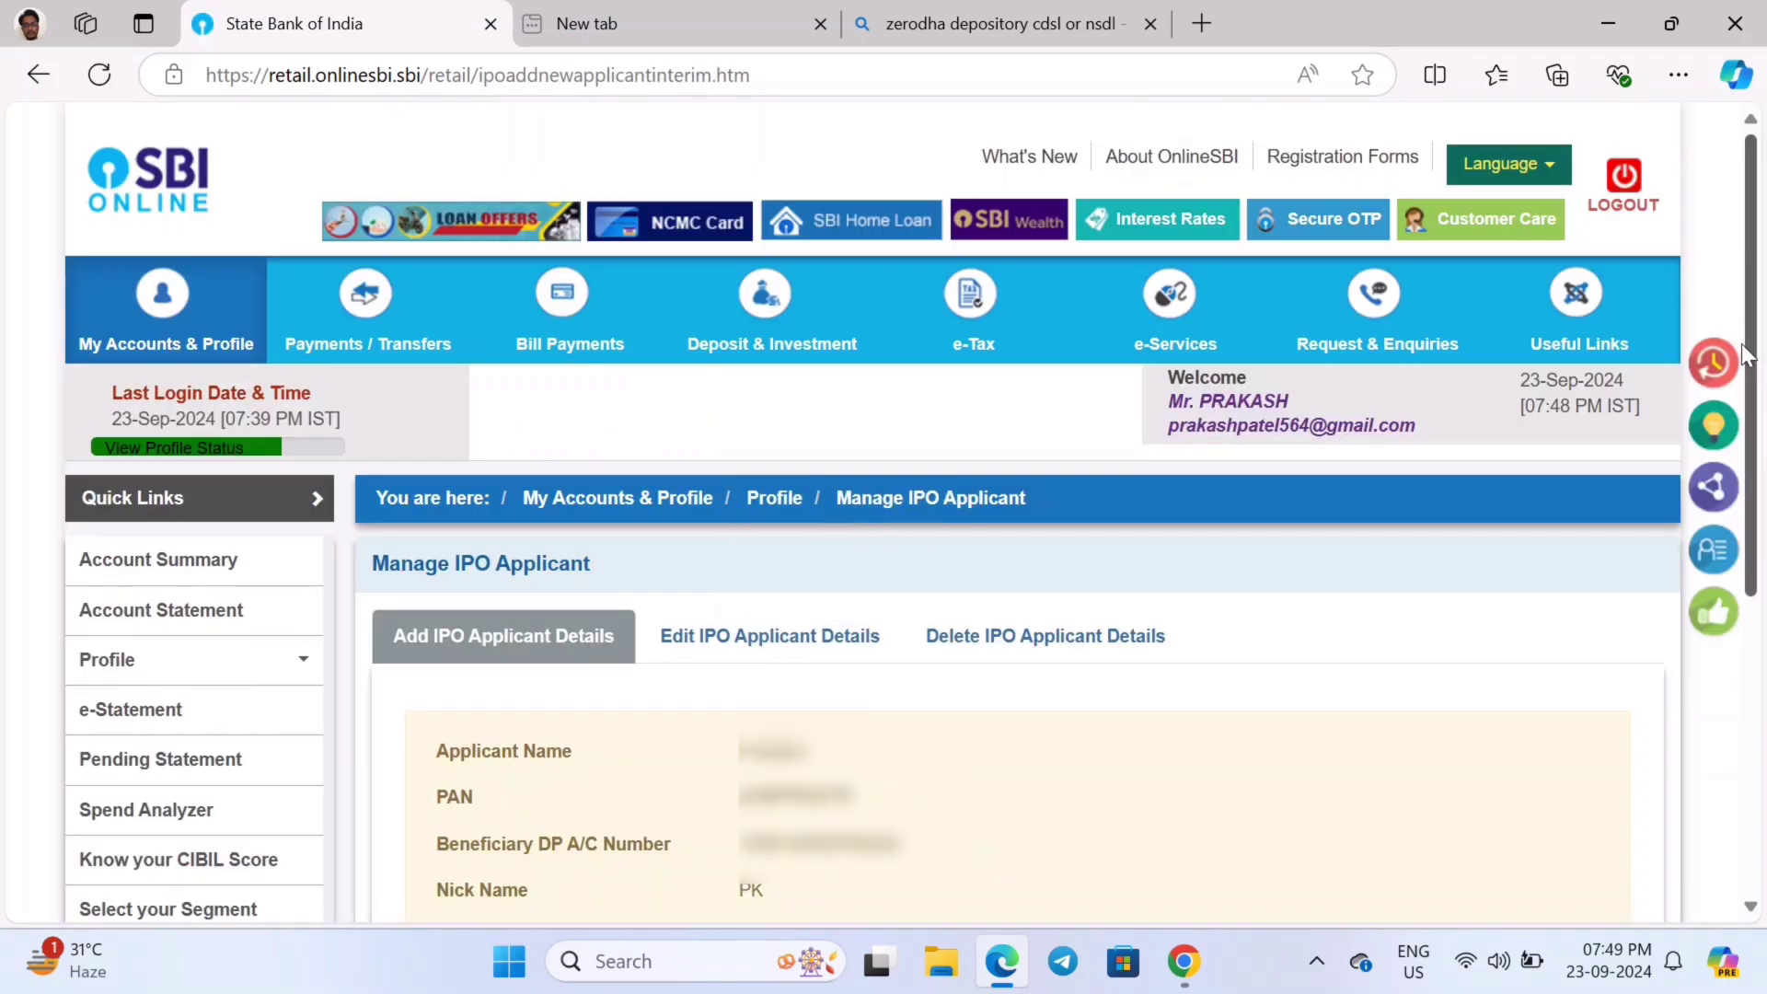
Step: Confirm the new IPO applicant's details and authorise them with the high security password received by phone
left_click_drag(1752, 359, 1754, 547)
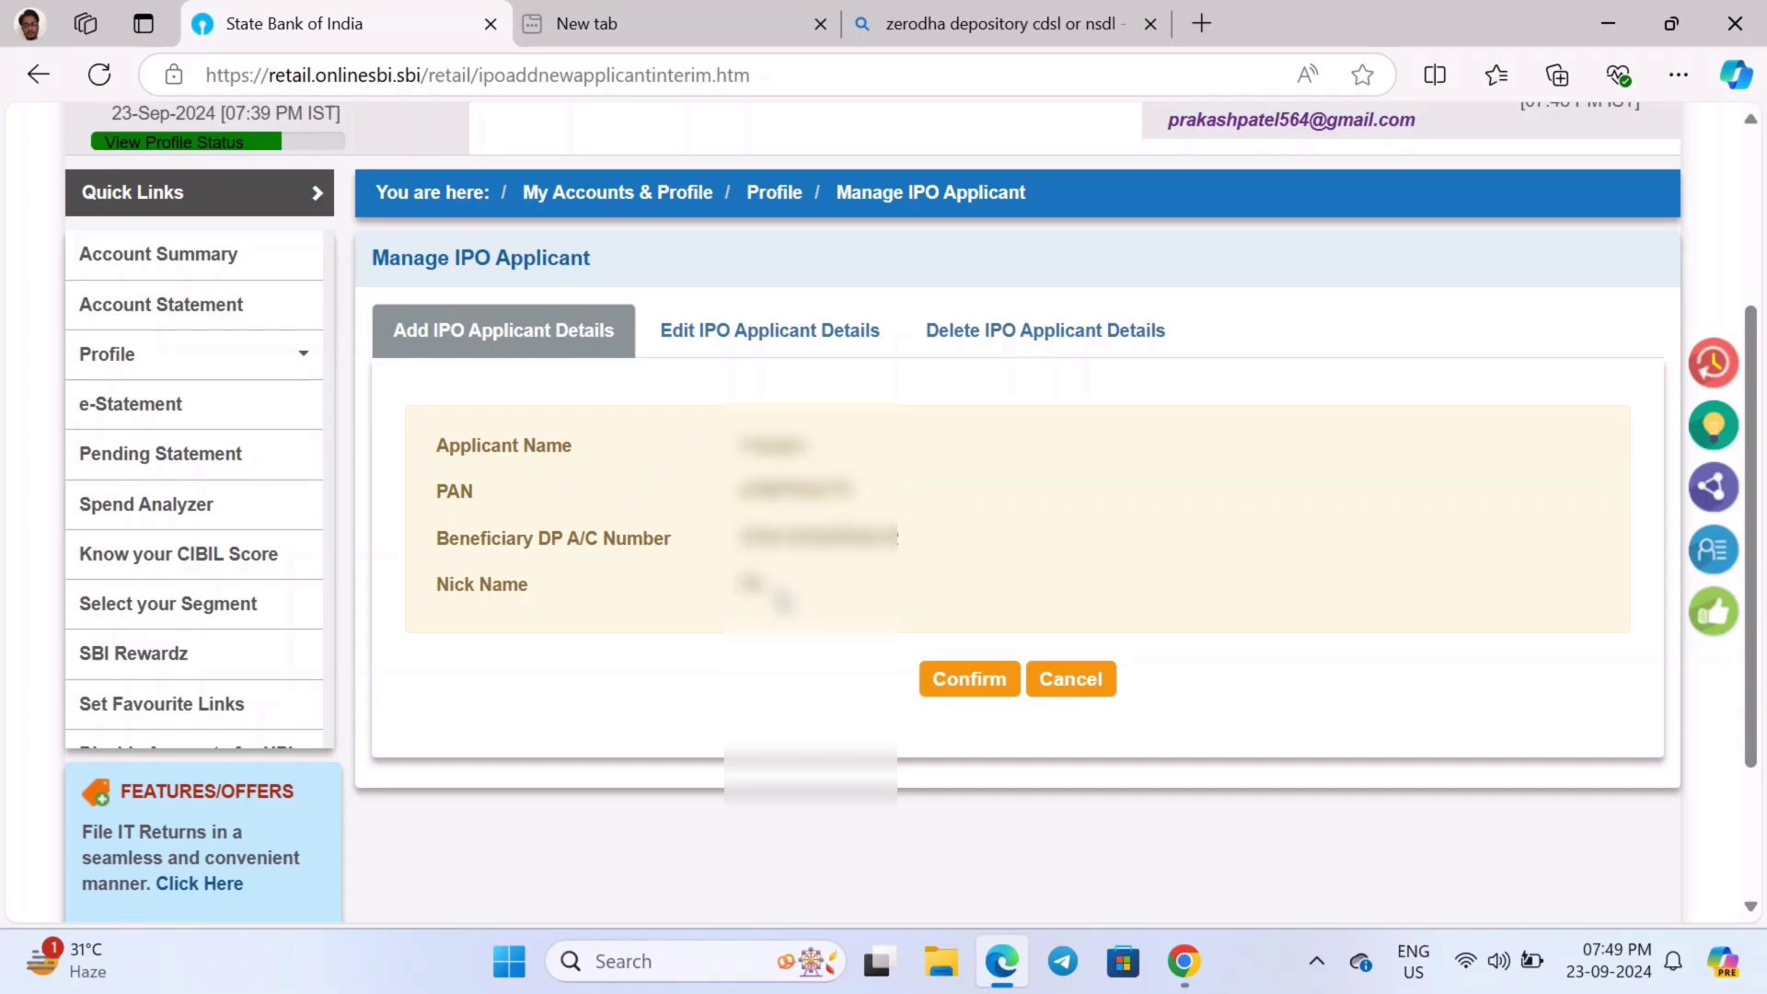
left_click(962, 677)
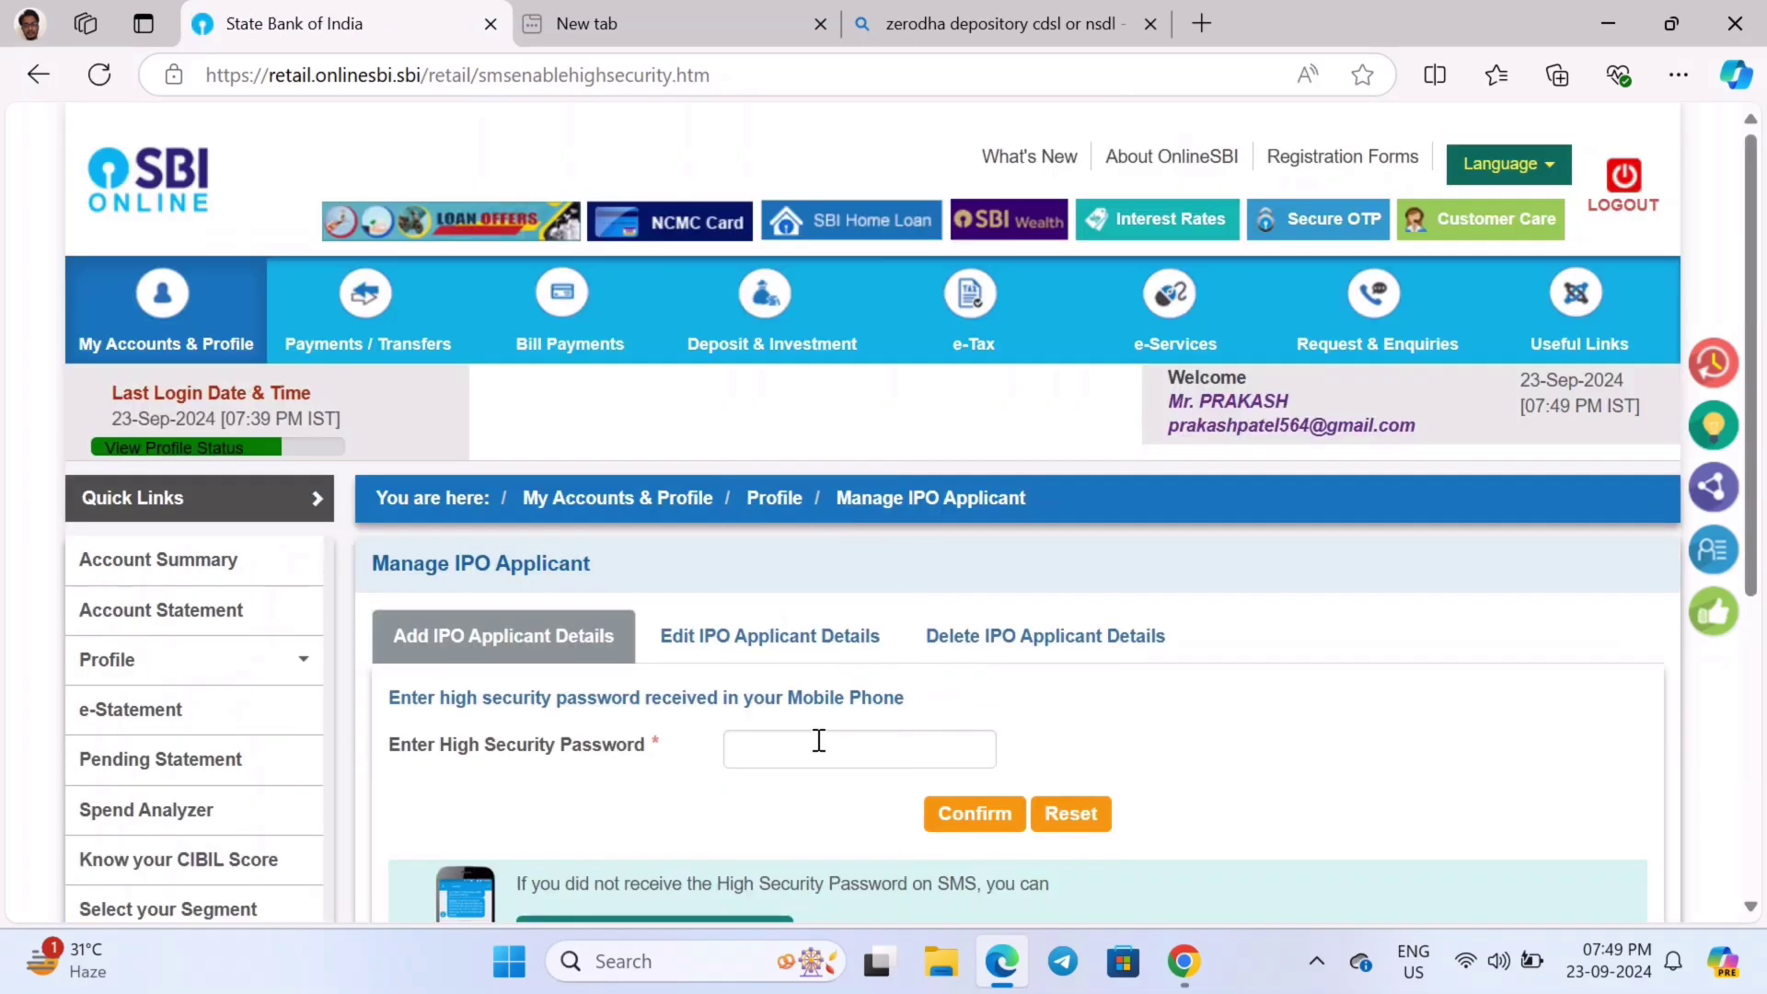
left_click(793, 751)
type("•")
left_click(962, 815)
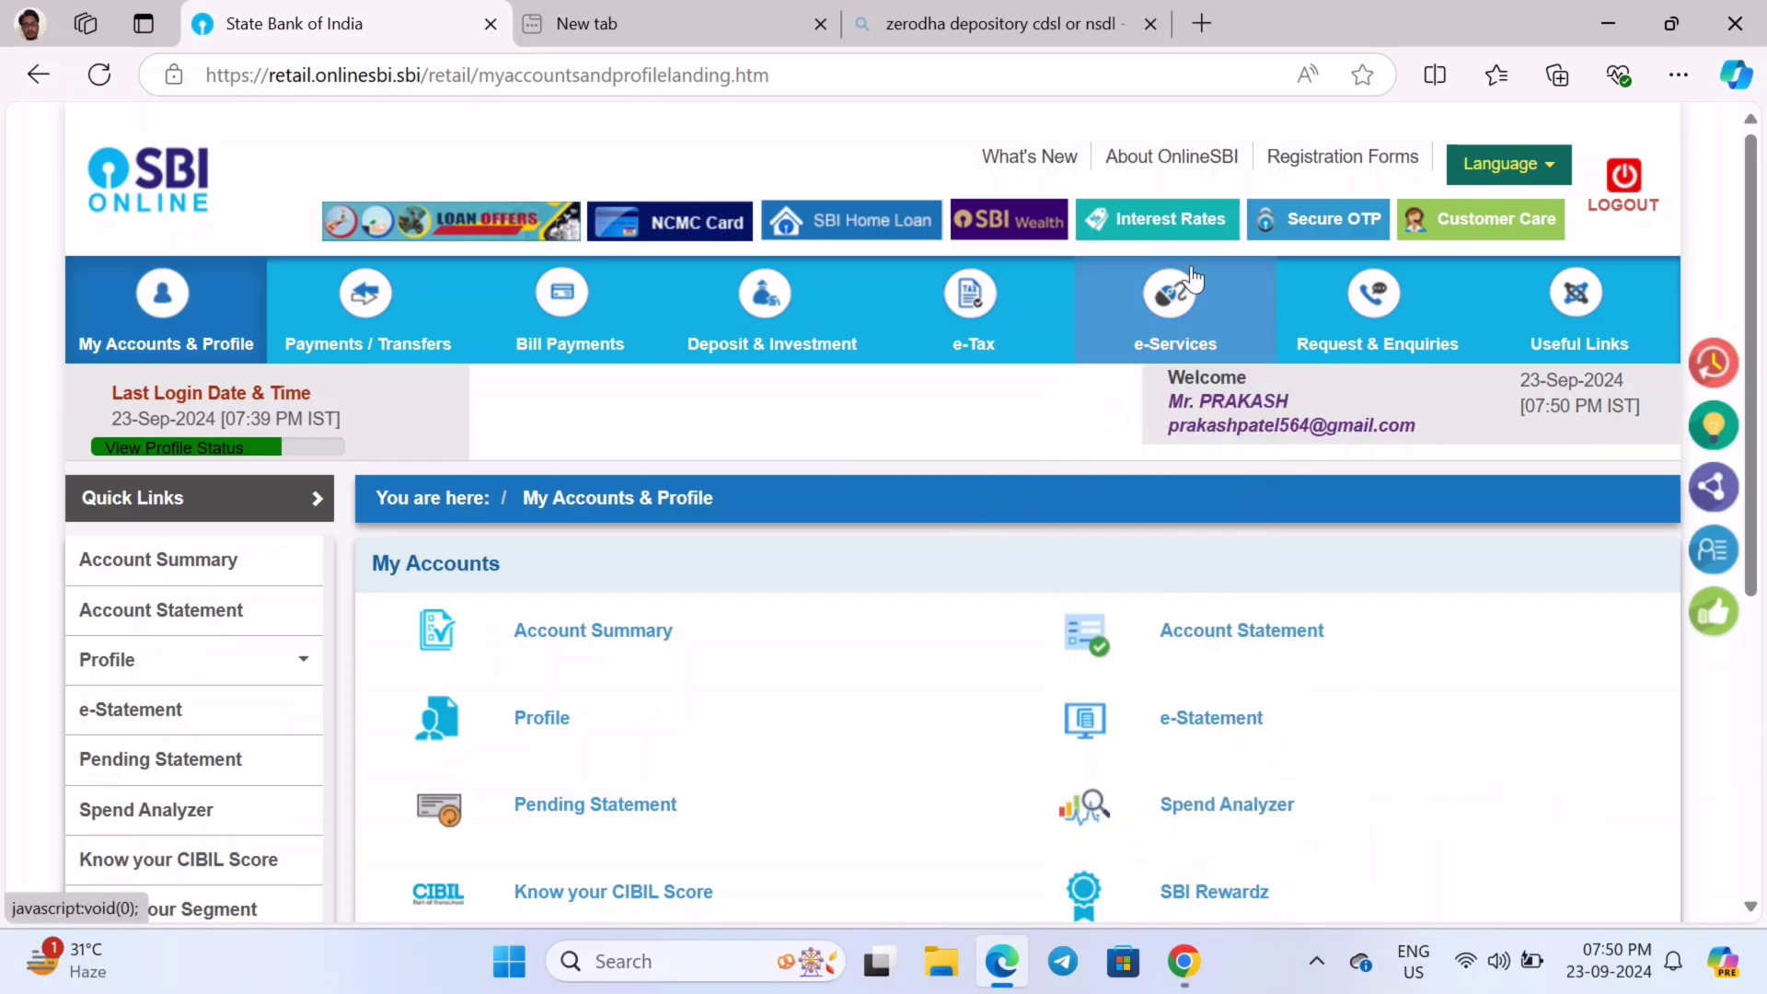
Step: Open IPO (Equity / Rights) under the Demat & ASBA e-Services and proceed past the application terms to the list of issuing companies
left_click(1177, 300)
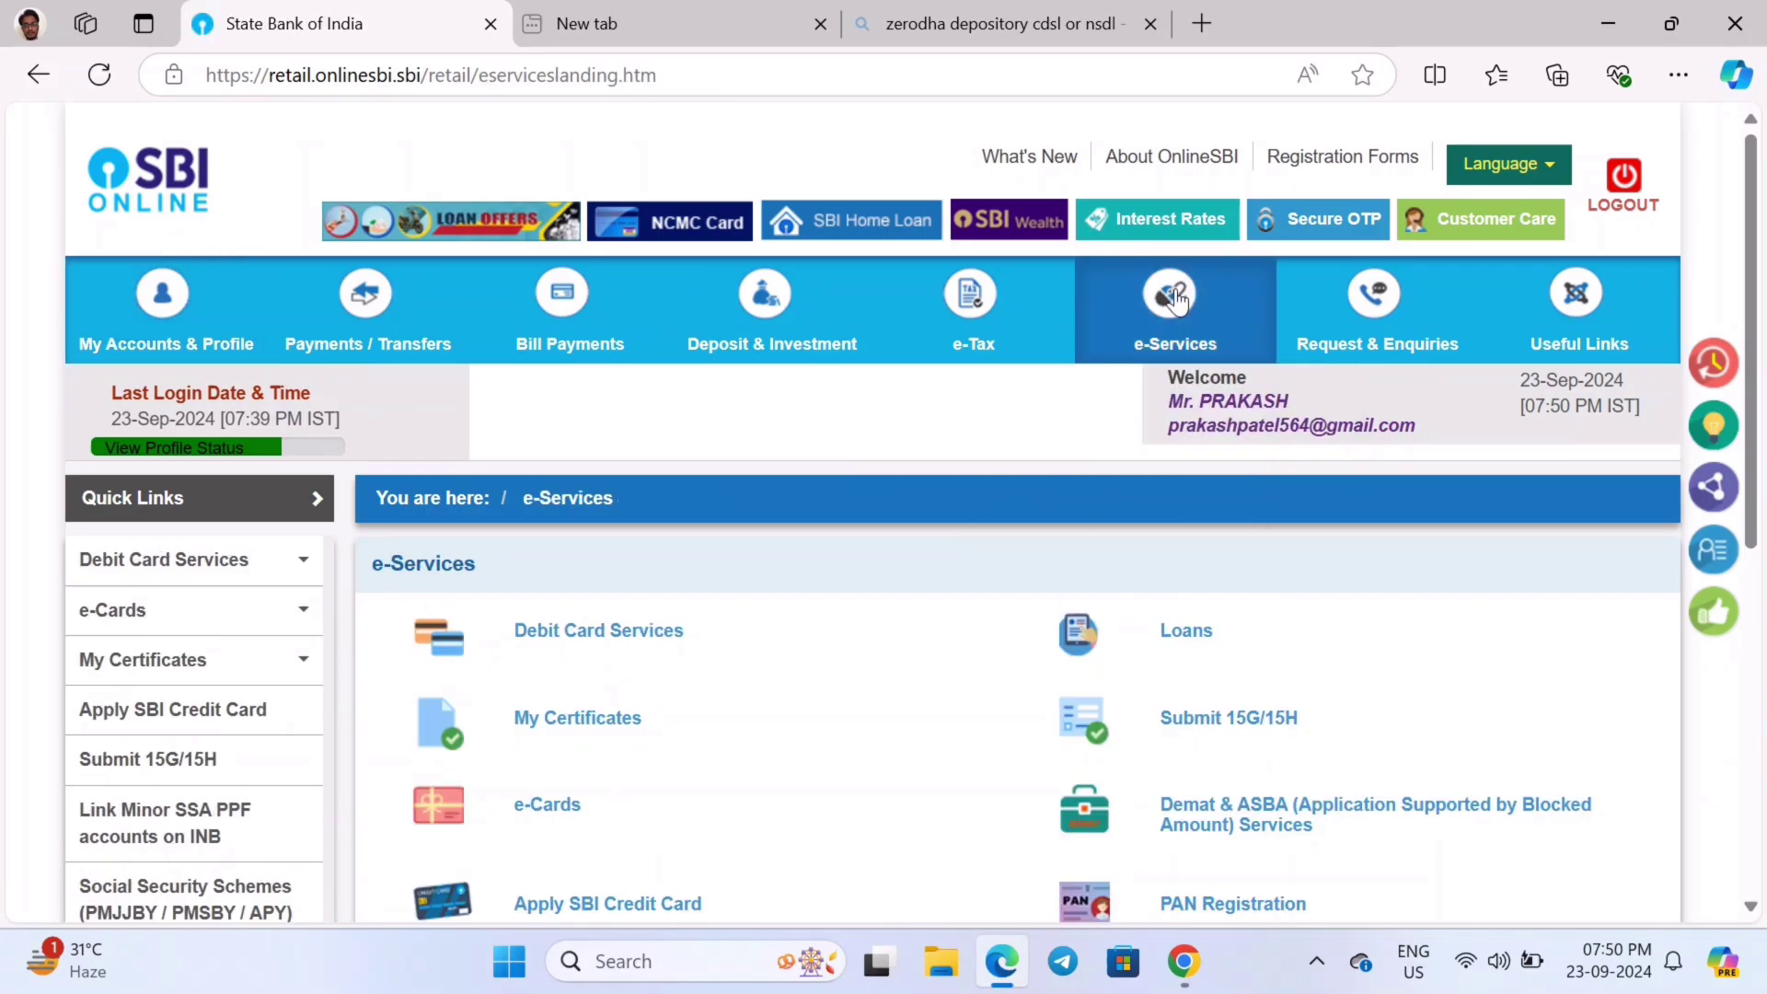
left_click_drag(1756, 387, 1759, 497)
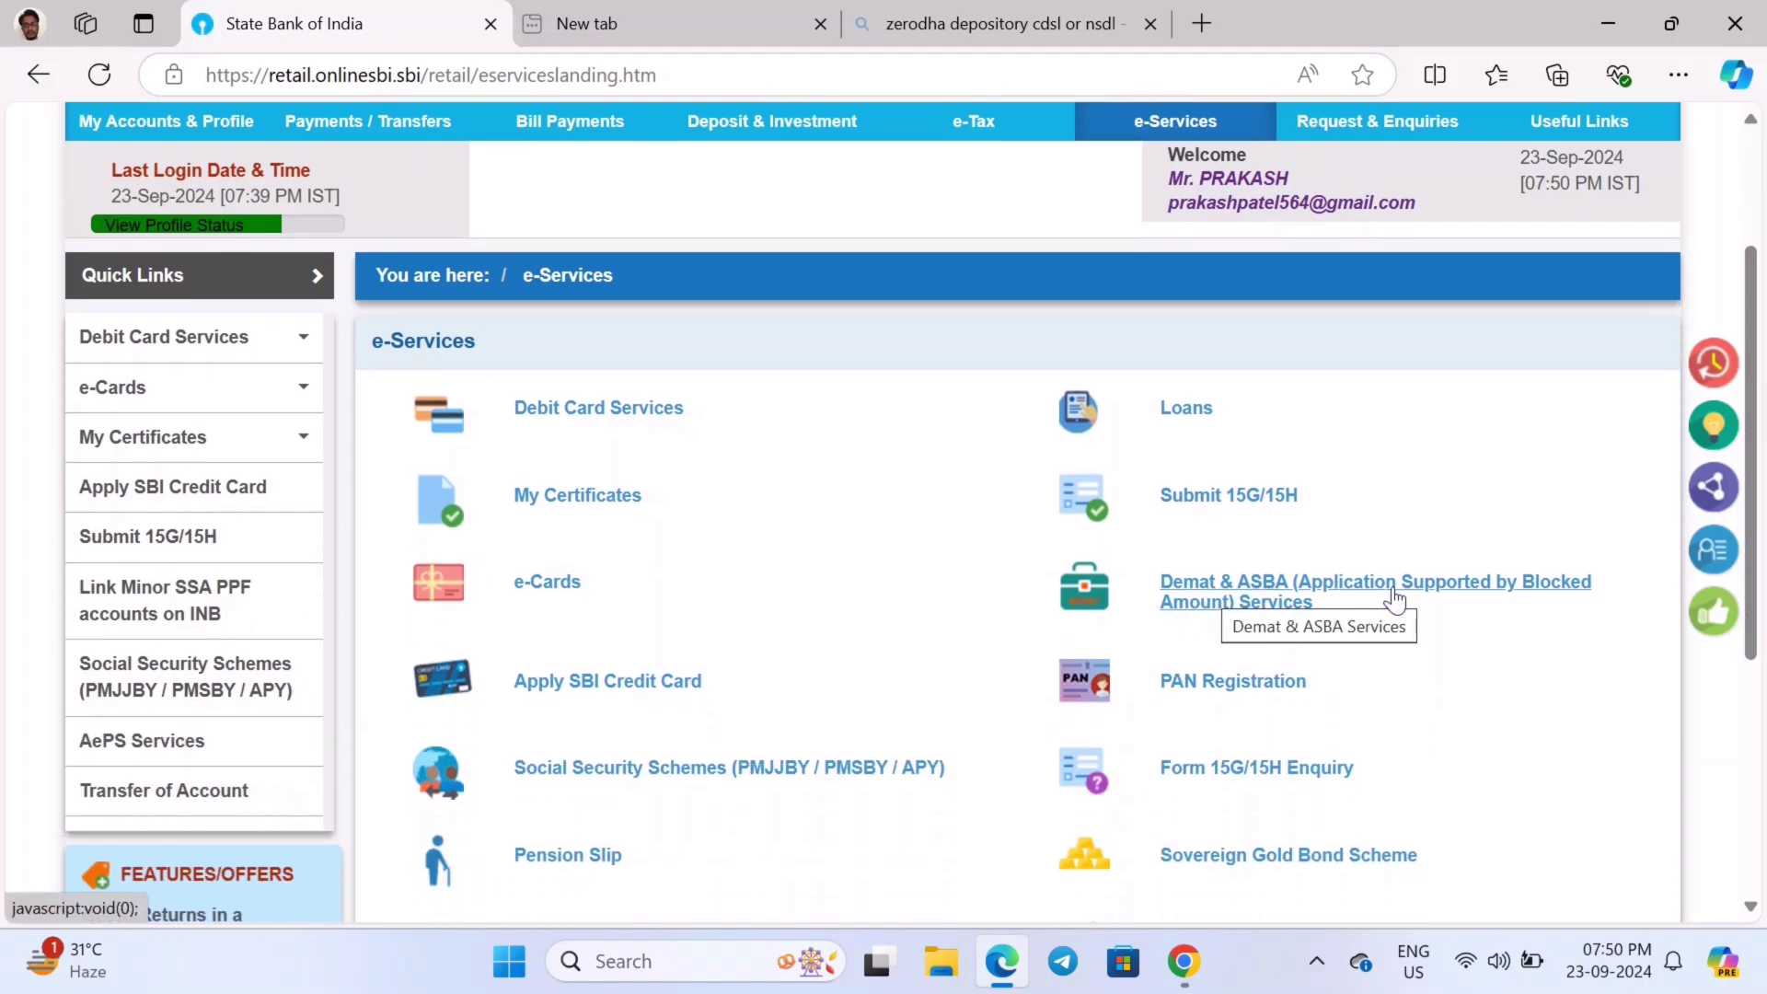
left_click(1238, 608)
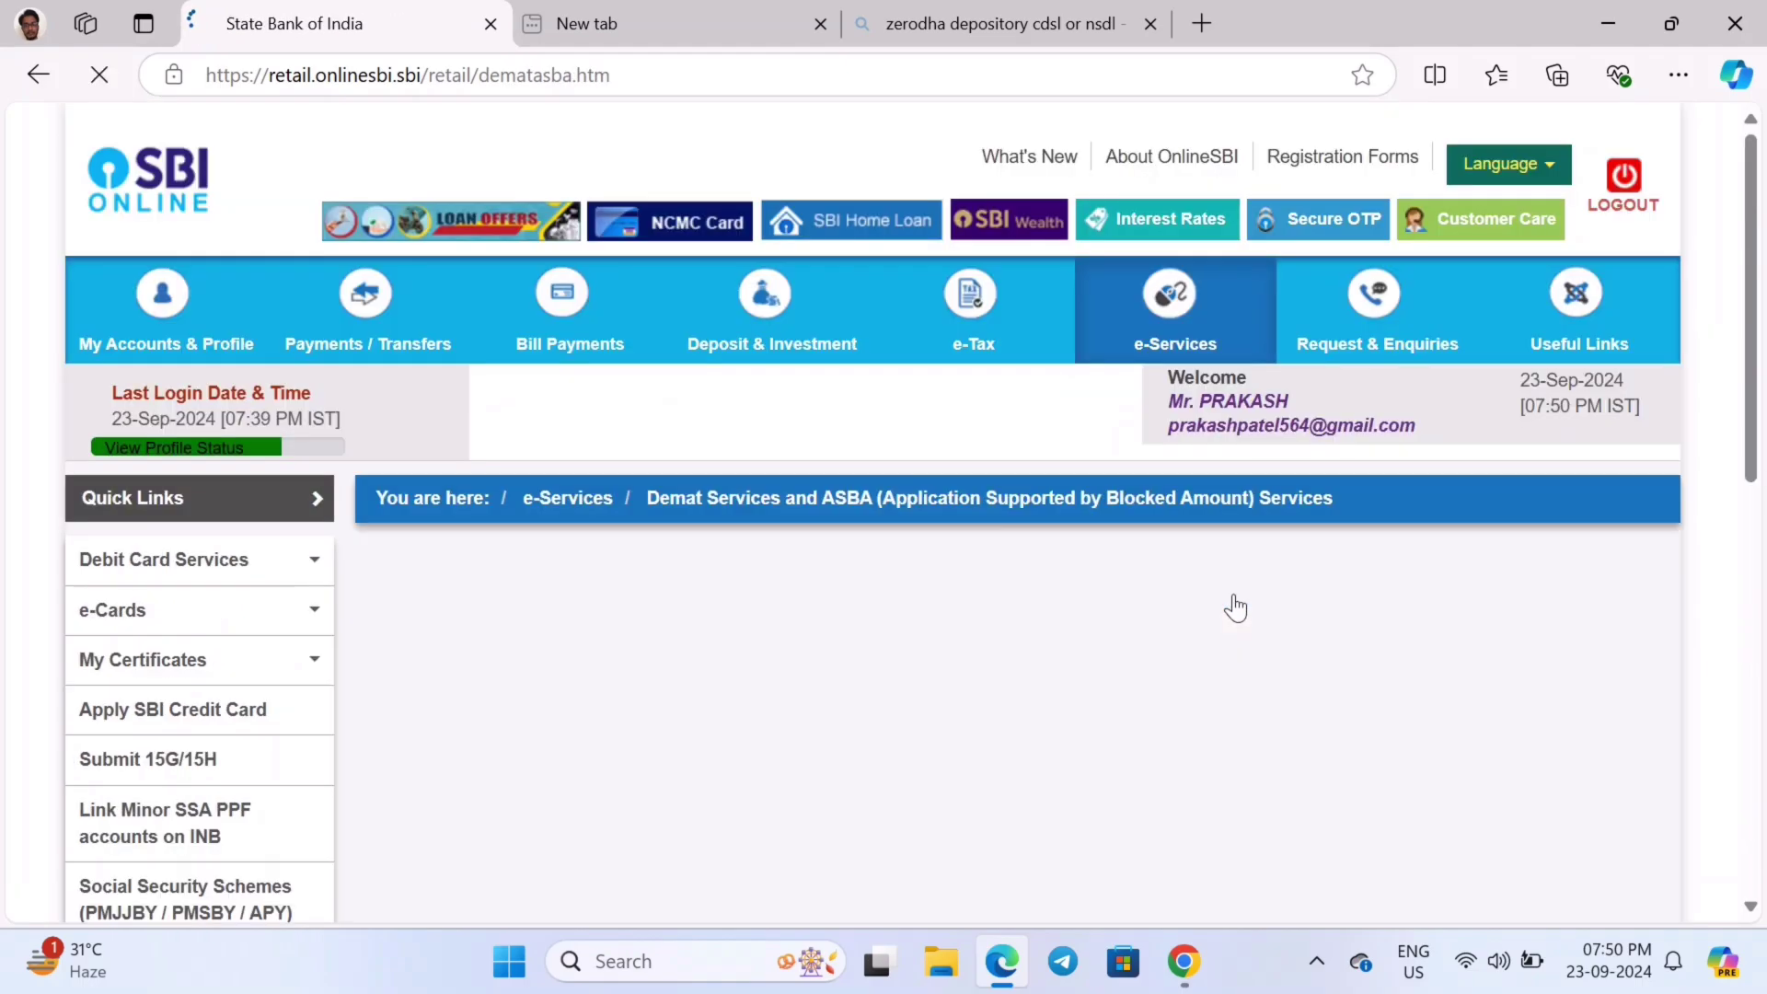
left_click_drag(1759, 313, 1765, 414)
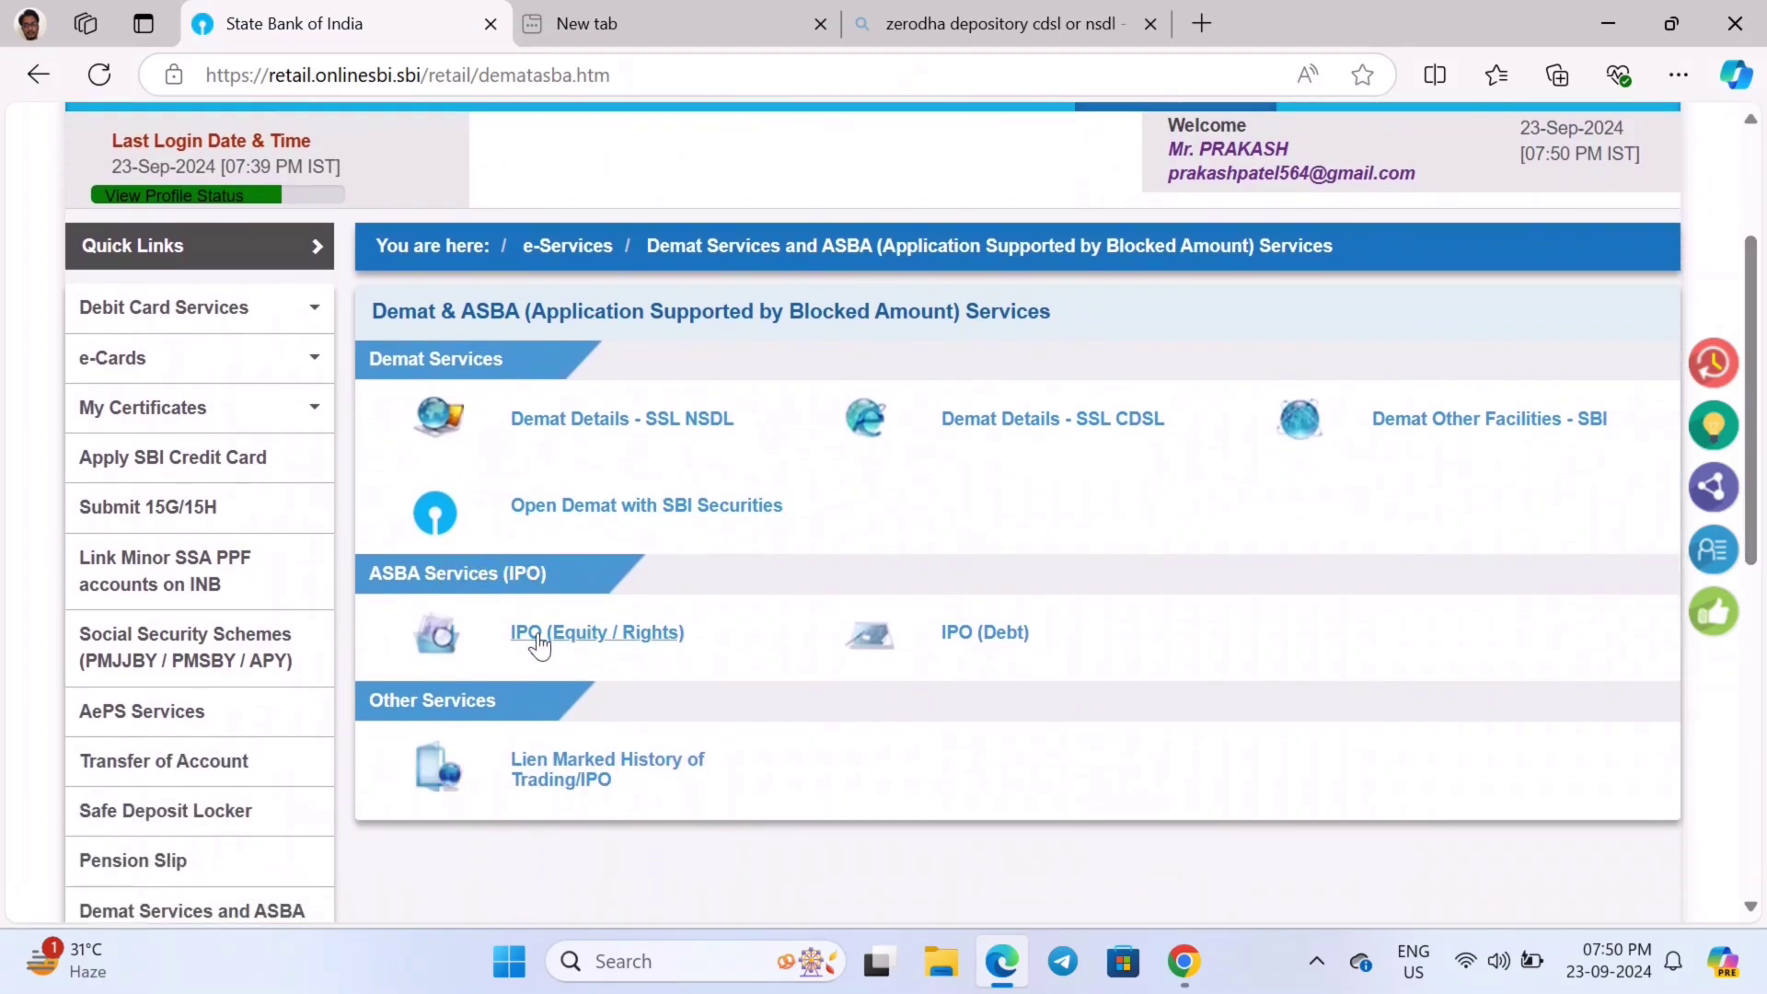
left_click(605, 637)
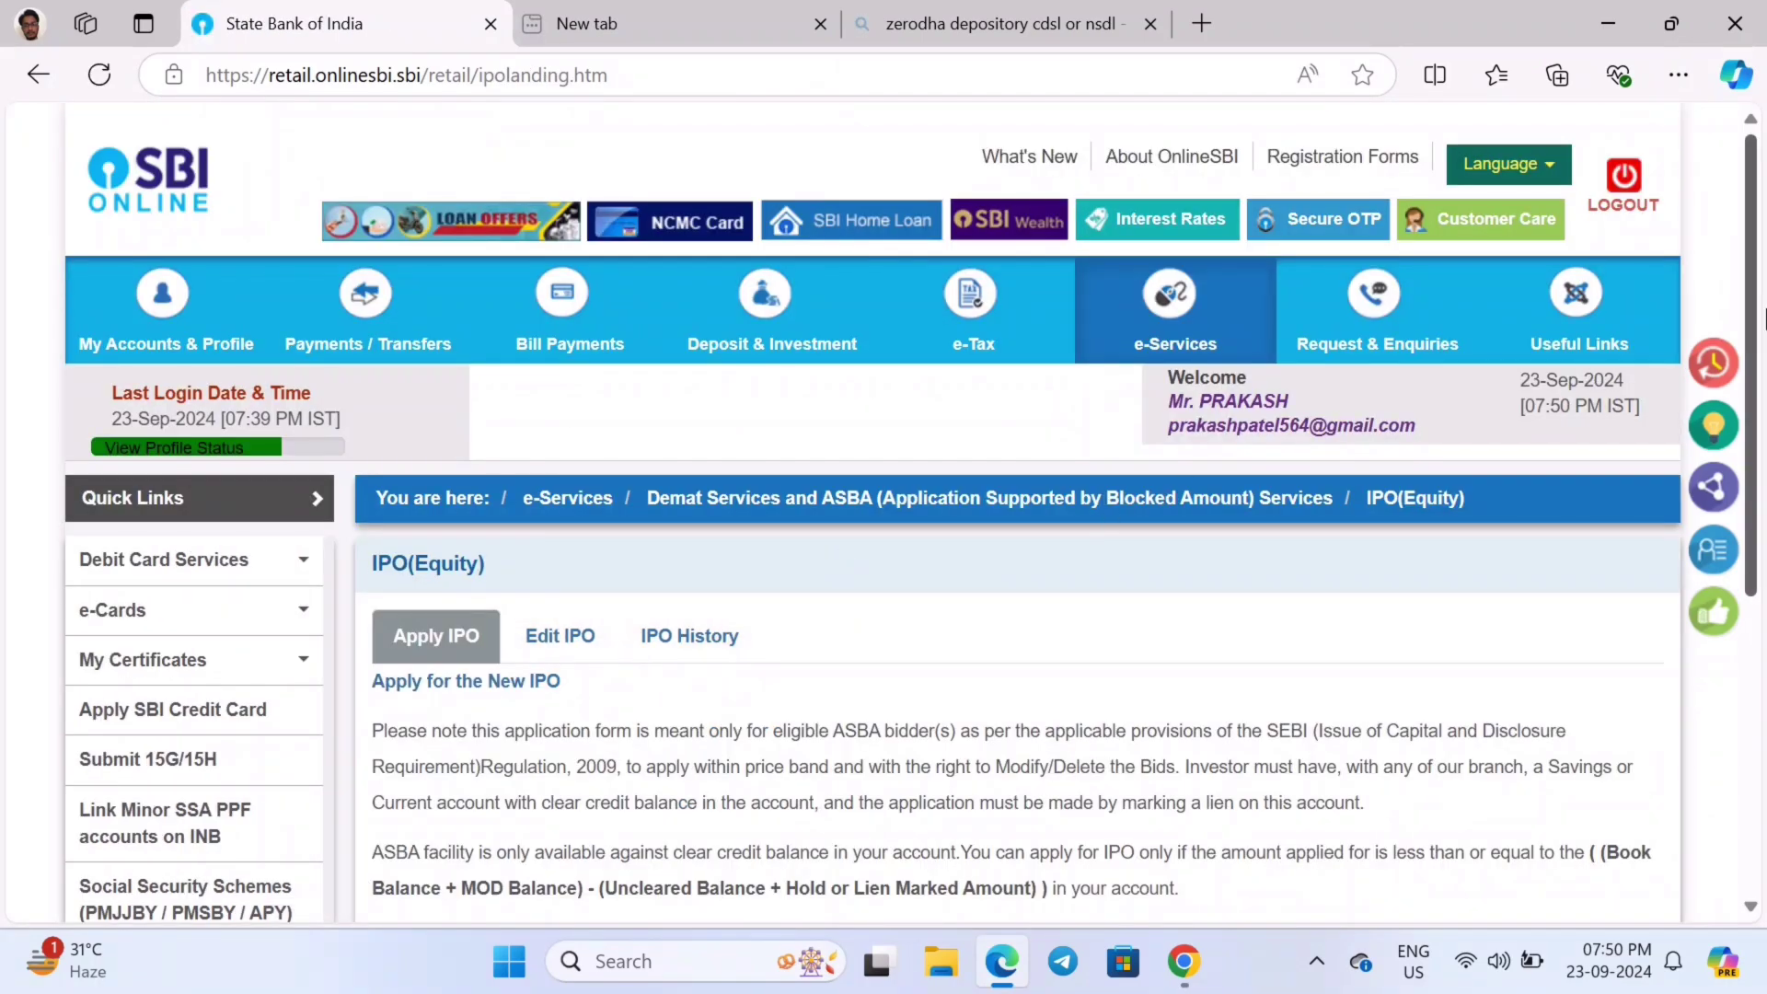
left_click_drag(1758, 291, 1756, 571)
left_click(1013, 764)
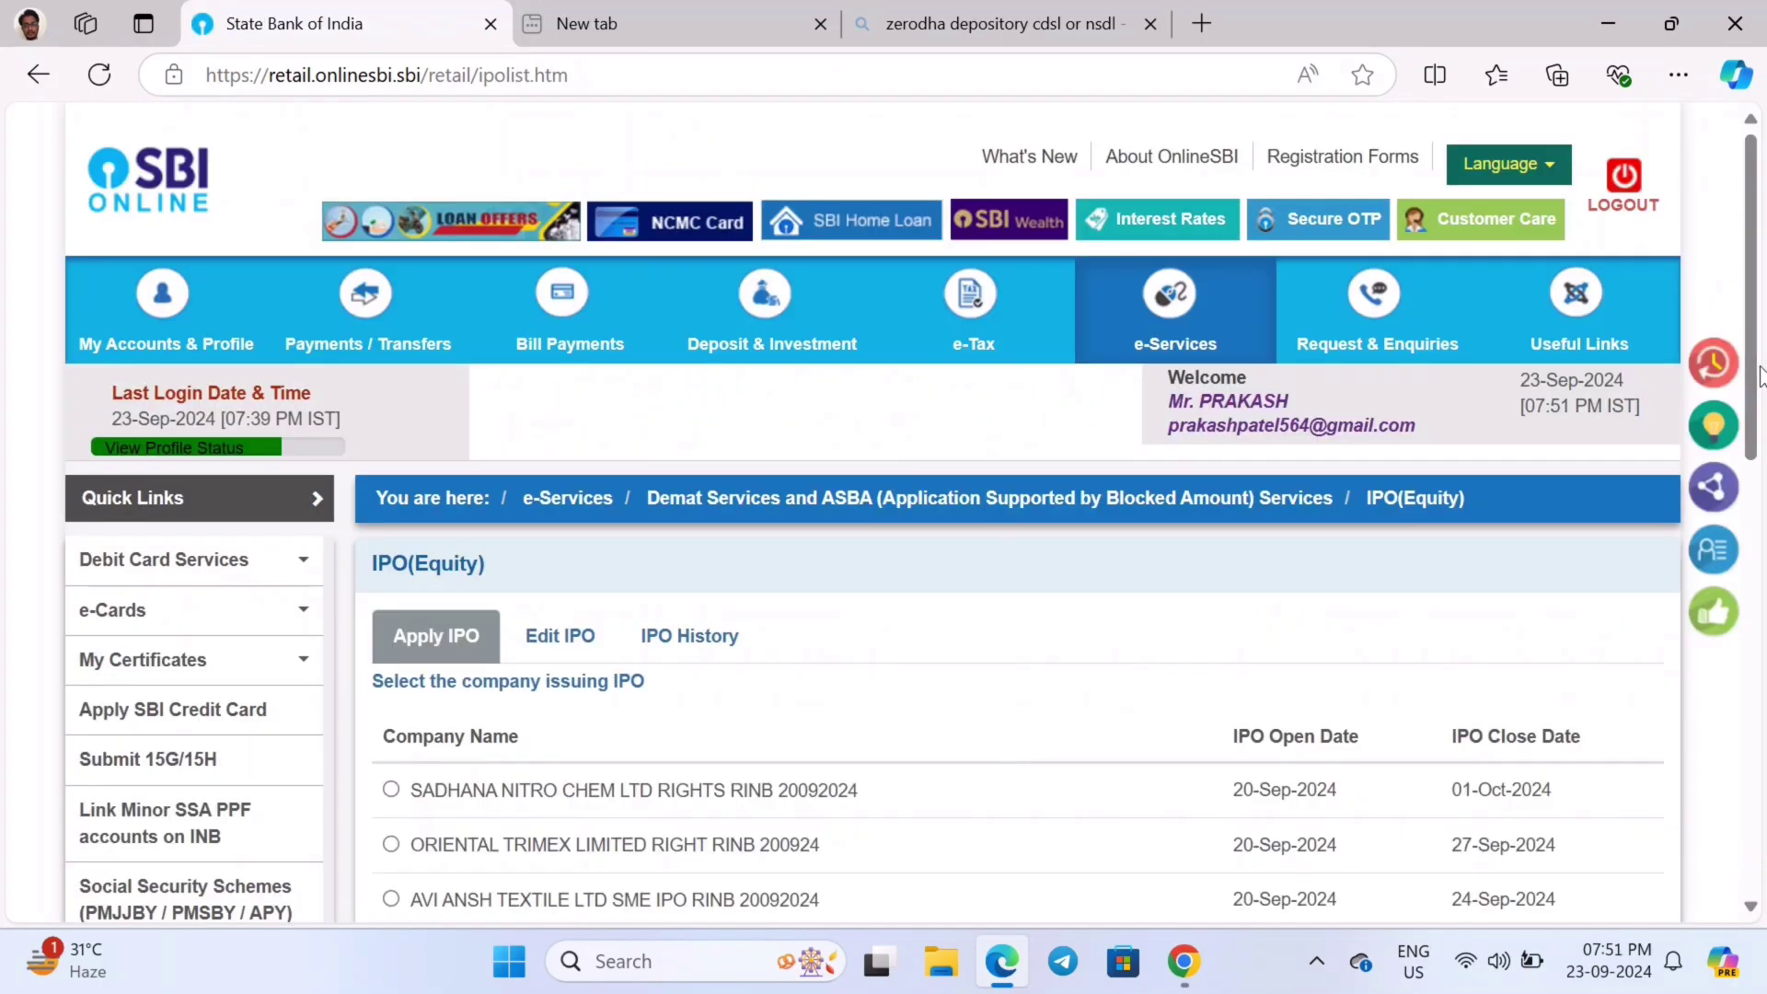
Step: Choose MANBA FINANCE LIMITED IPO RINB 23092024 from the list of issuing companies and proceed with it
left_click_drag(1758, 361, 1762, 539)
scroll(1089, 466, "up", 5)
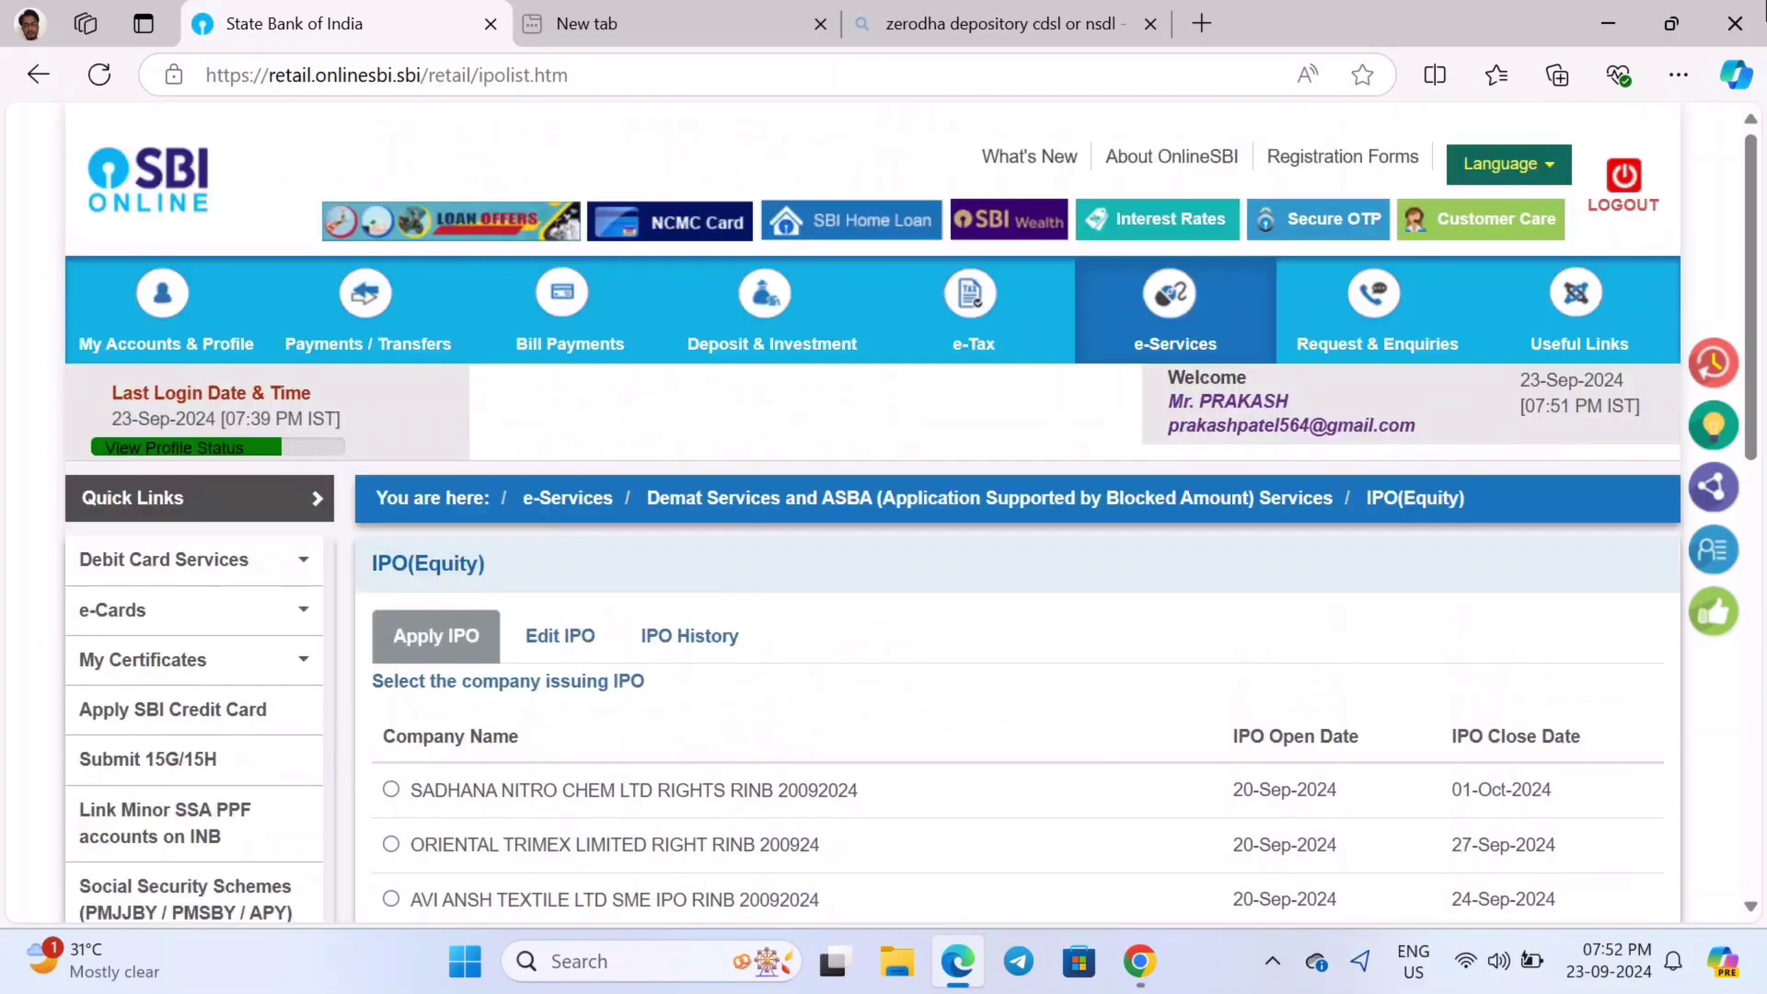
left_click_drag(1752, 198, 1754, 630)
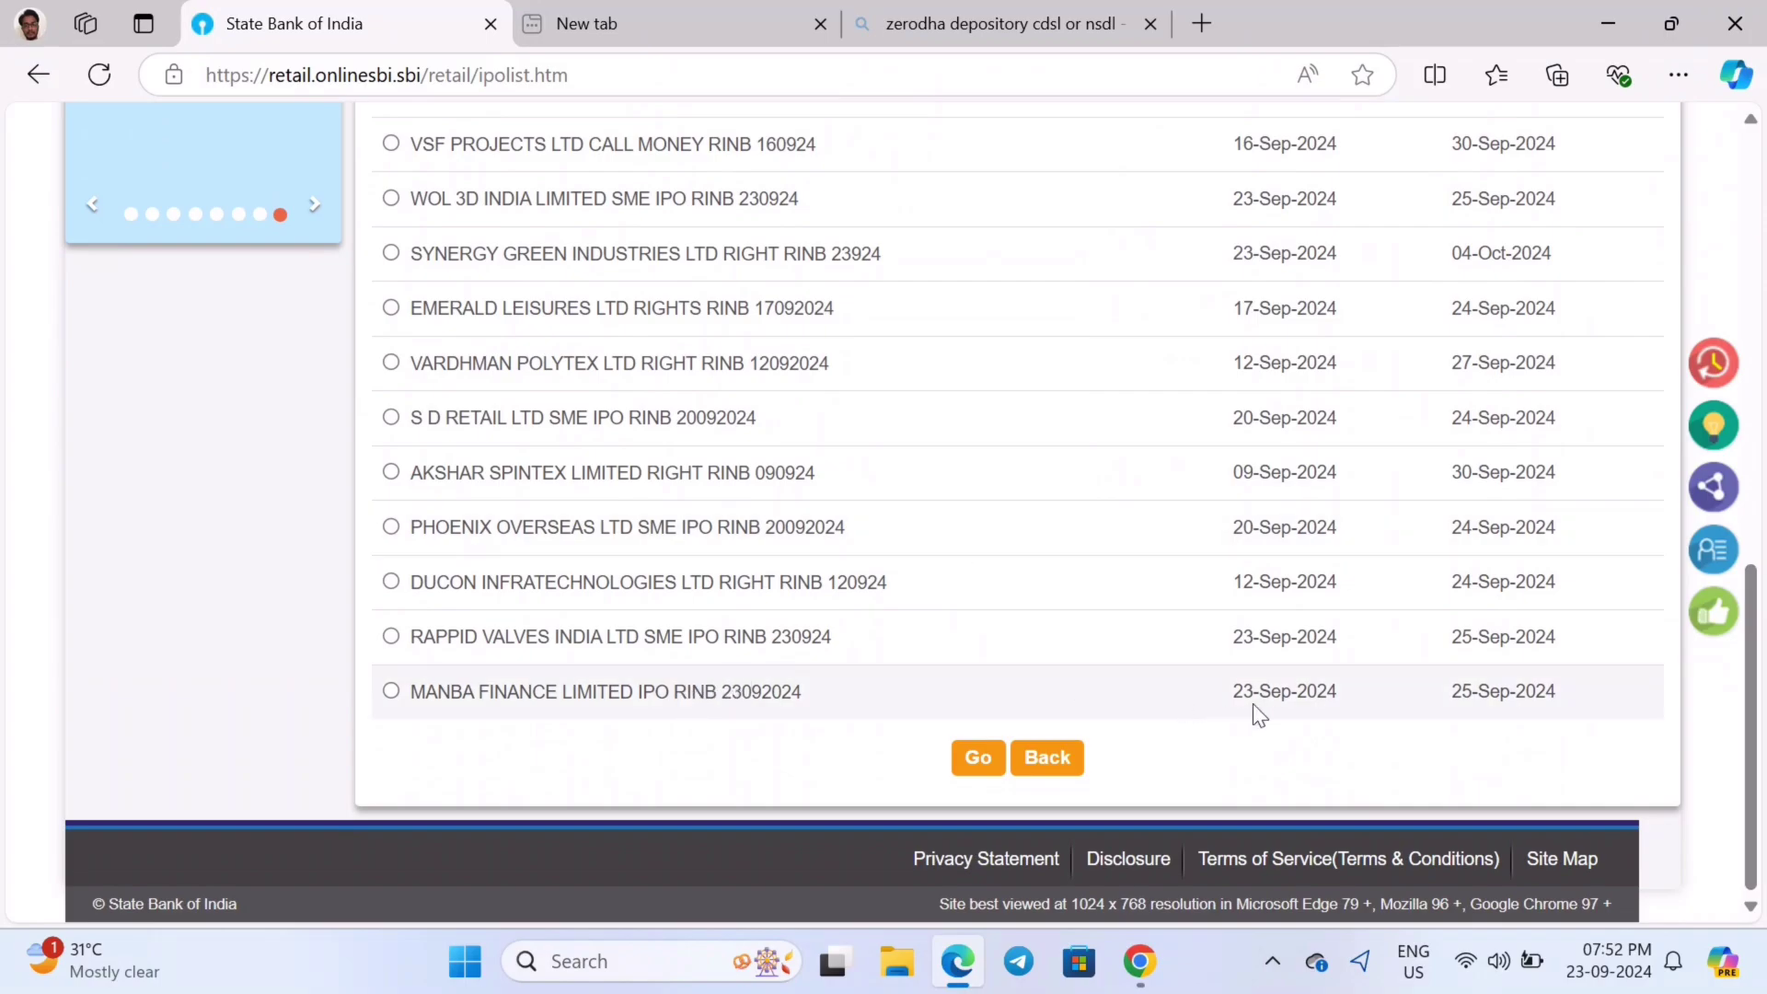
left_click(392, 691)
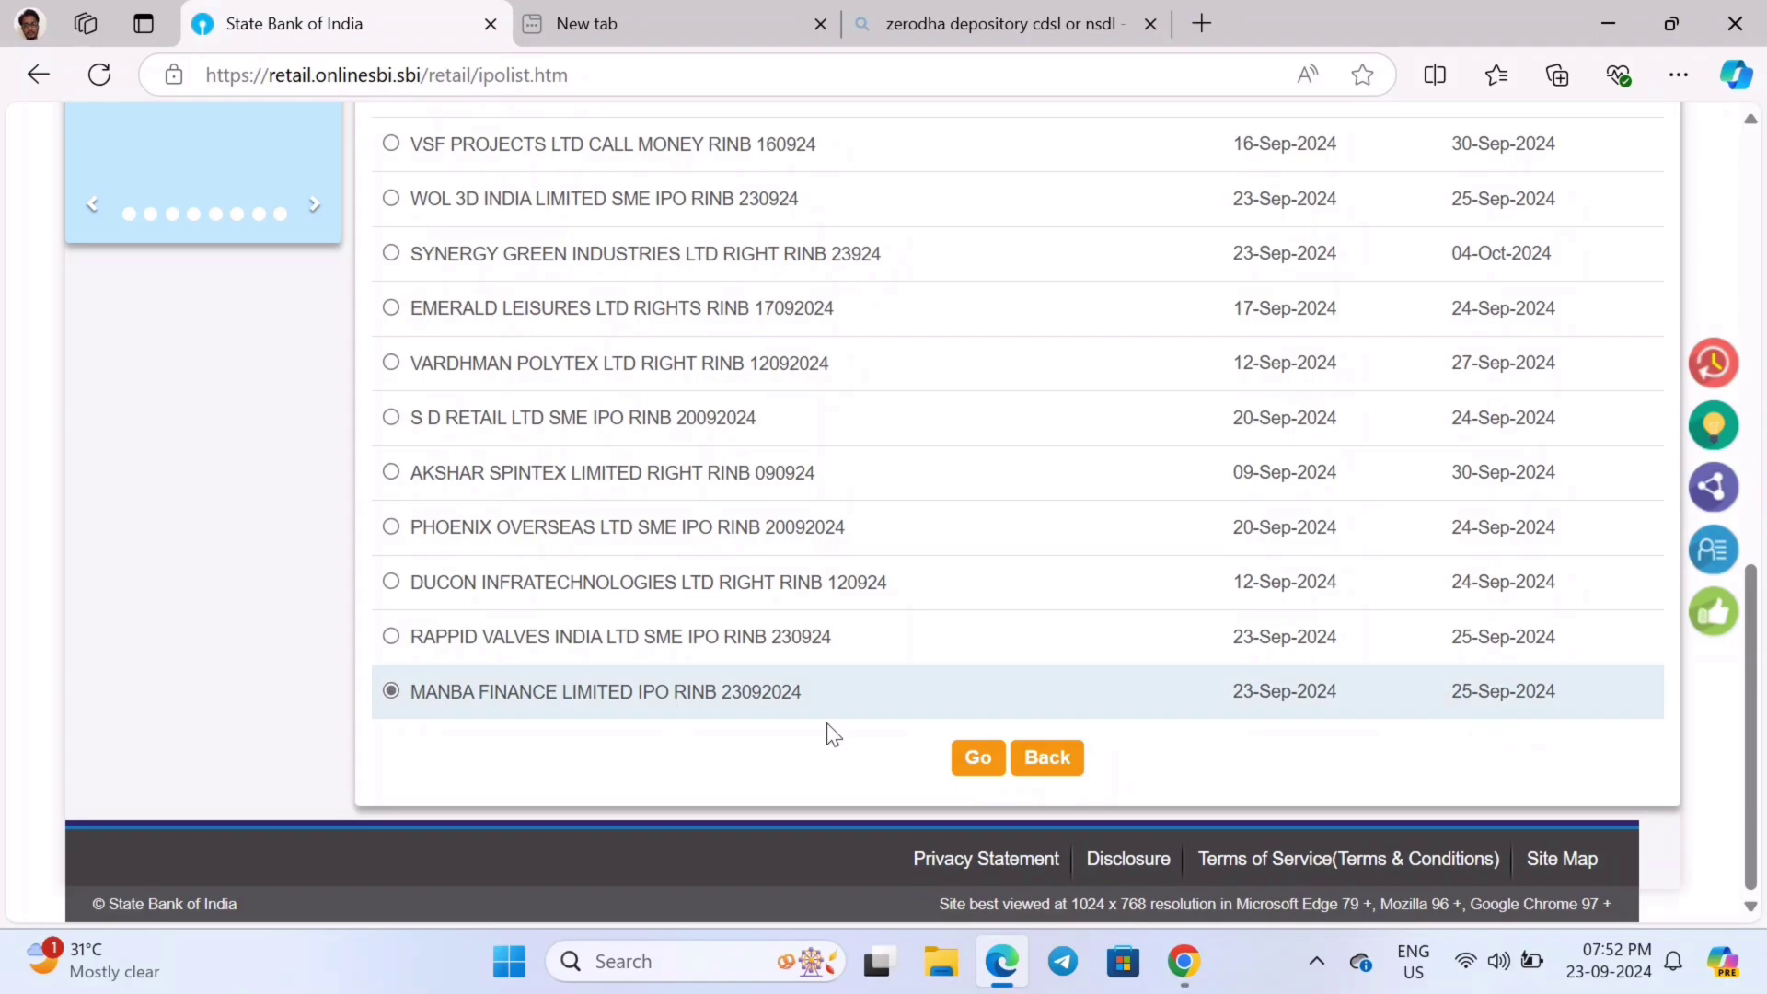
left_click(976, 758)
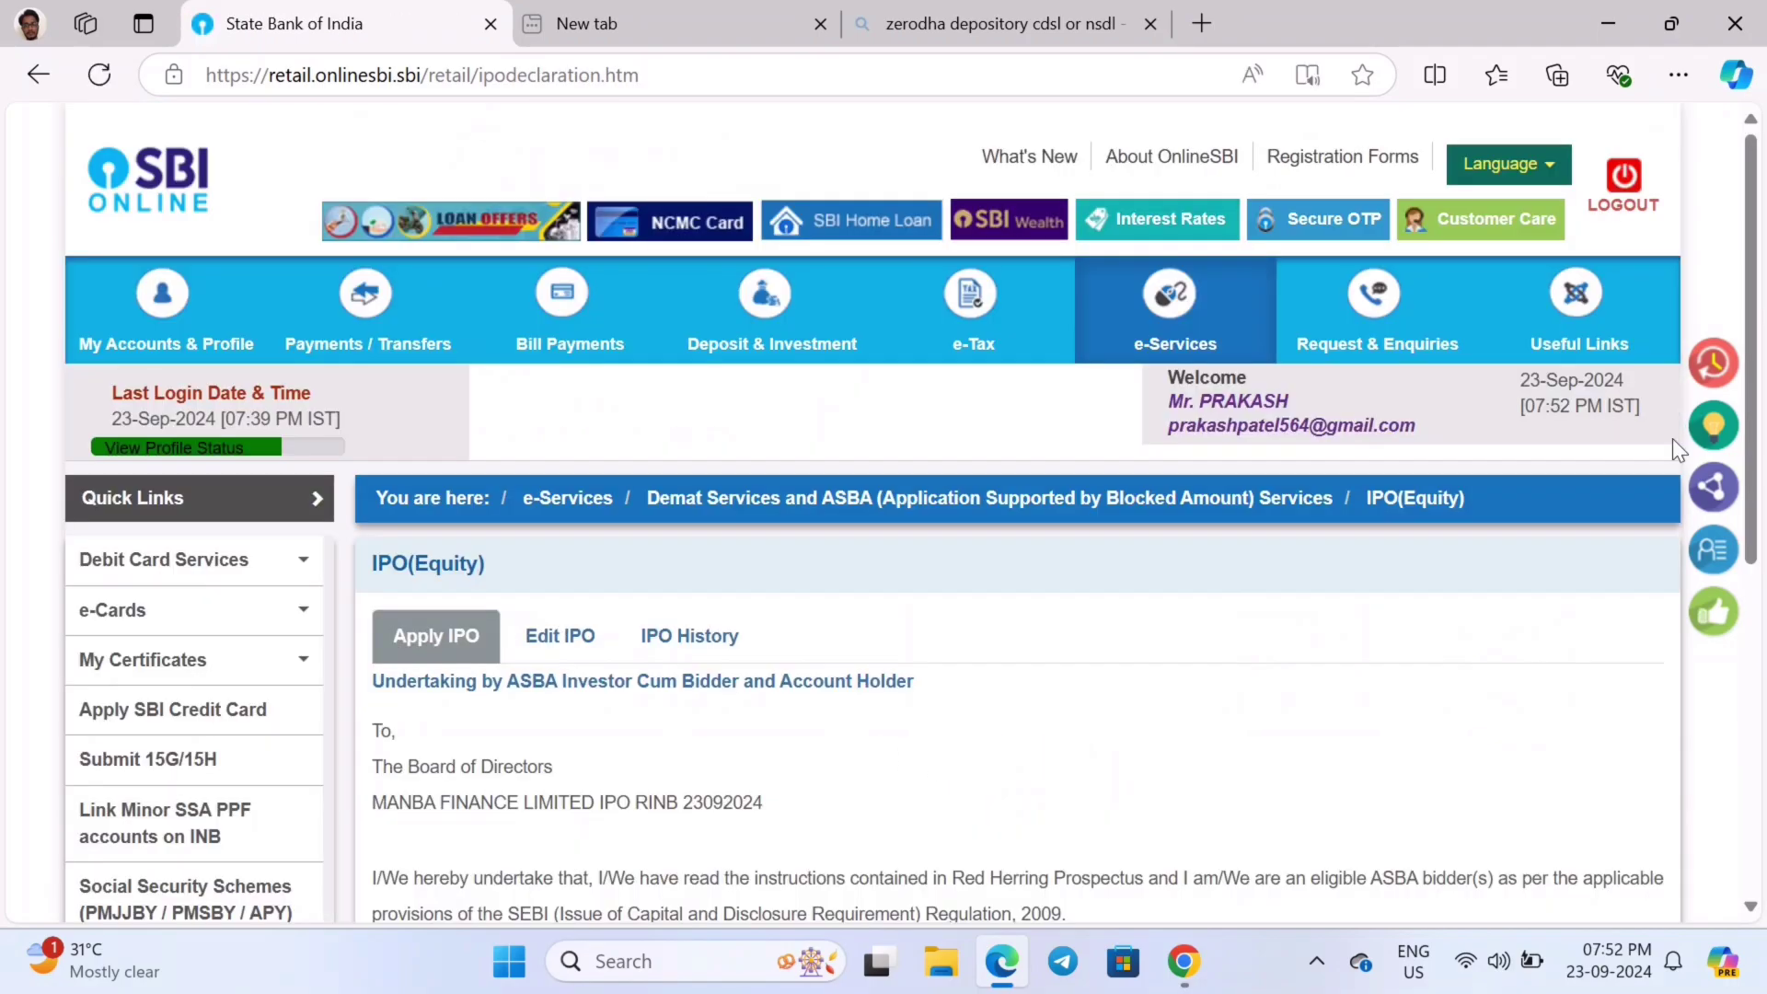
Step: Accept the undertaking by the ASBA investor and account holder, and set the application category to Individual
left_click_drag(1753, 359, 1765, 626)
scroll(1024, 852, "down", 1)
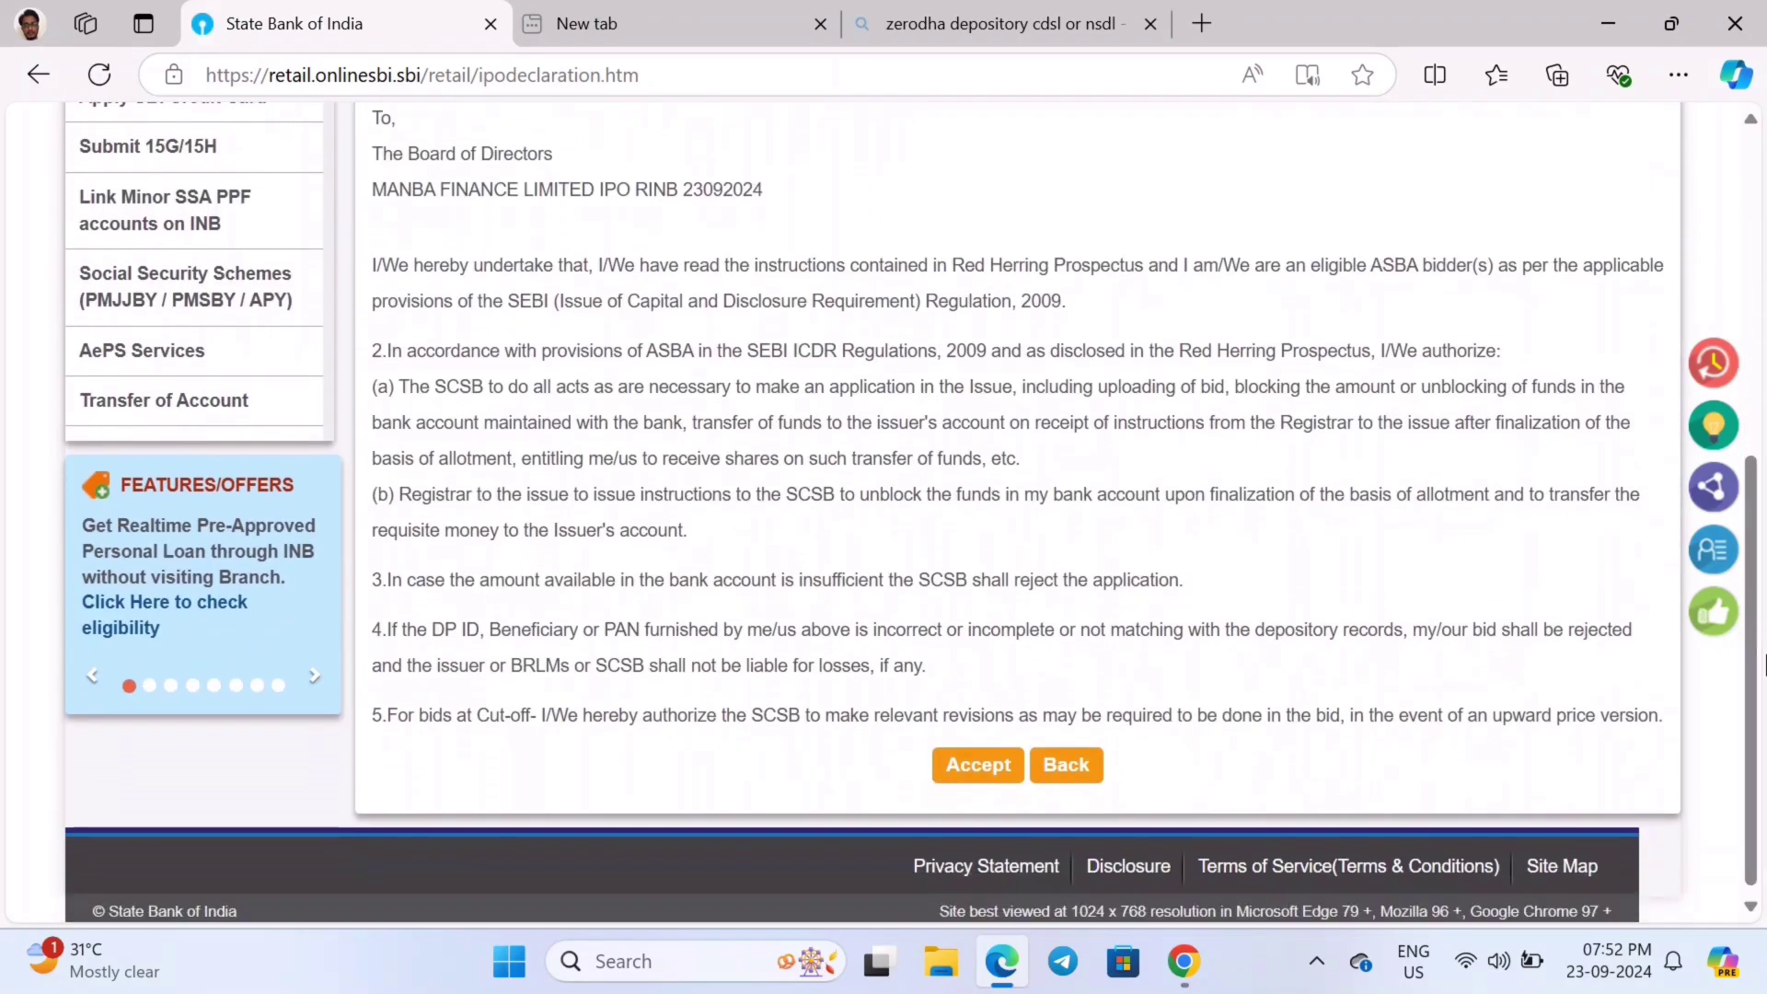
left_click(976, 779)
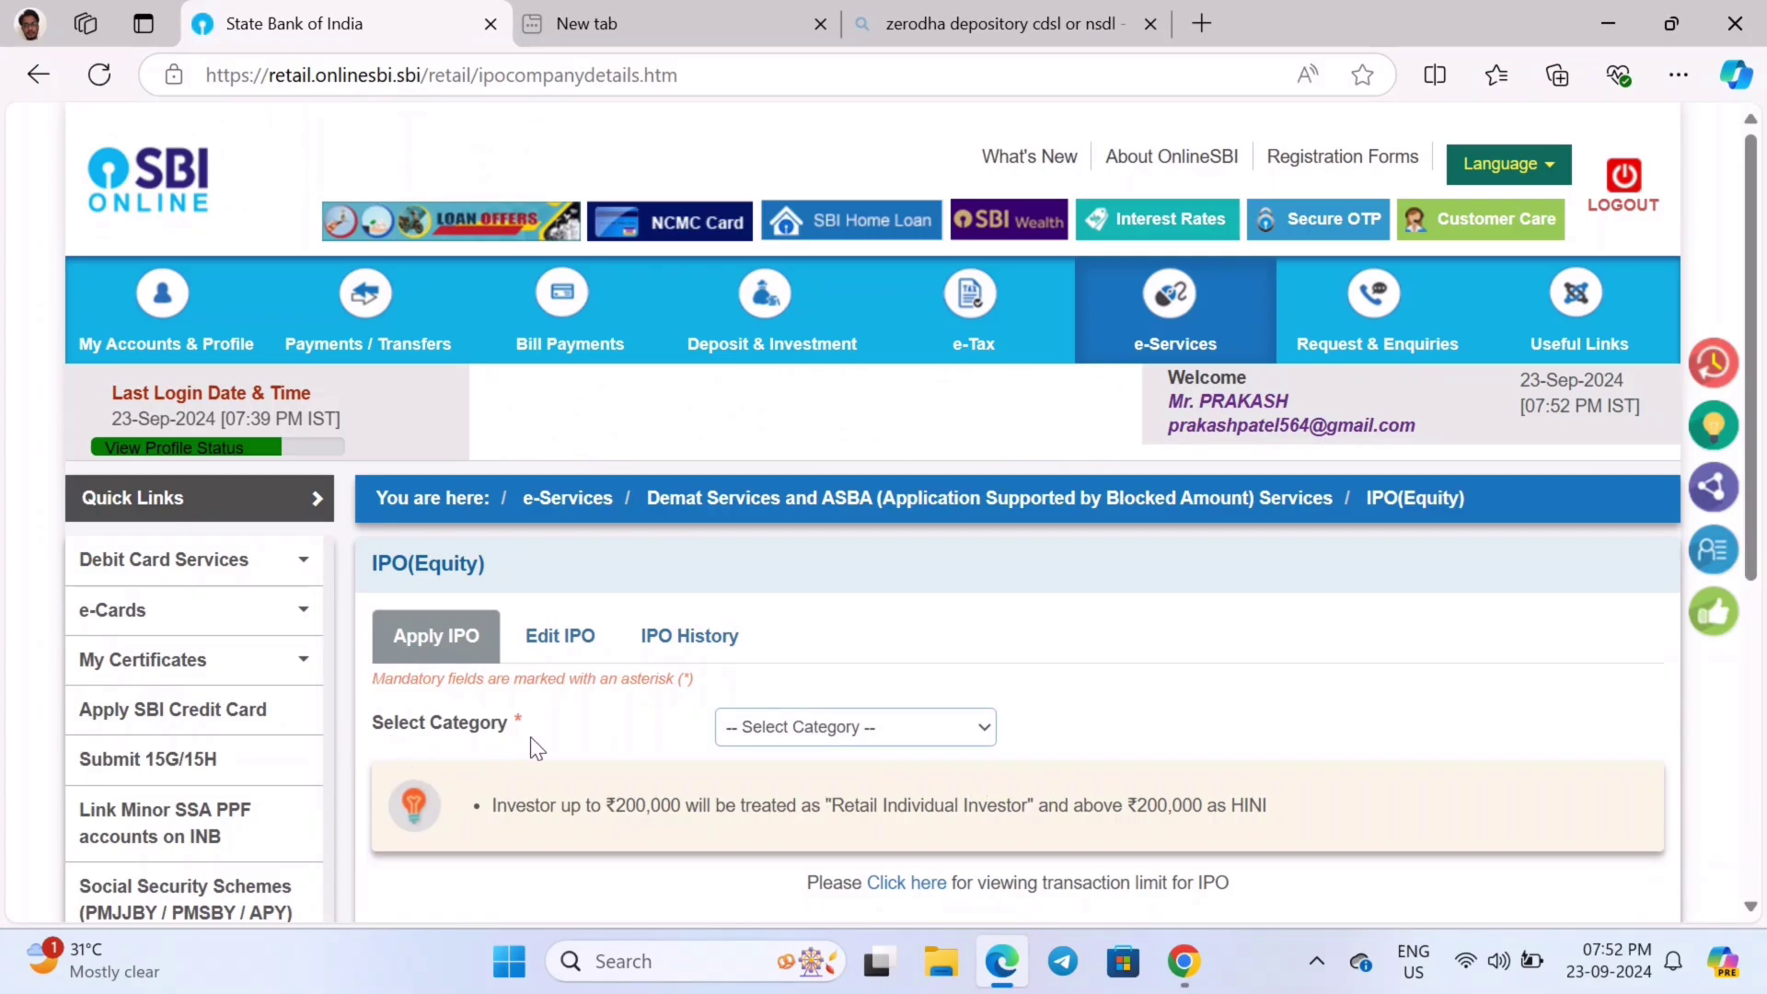
left_click(790, 729)
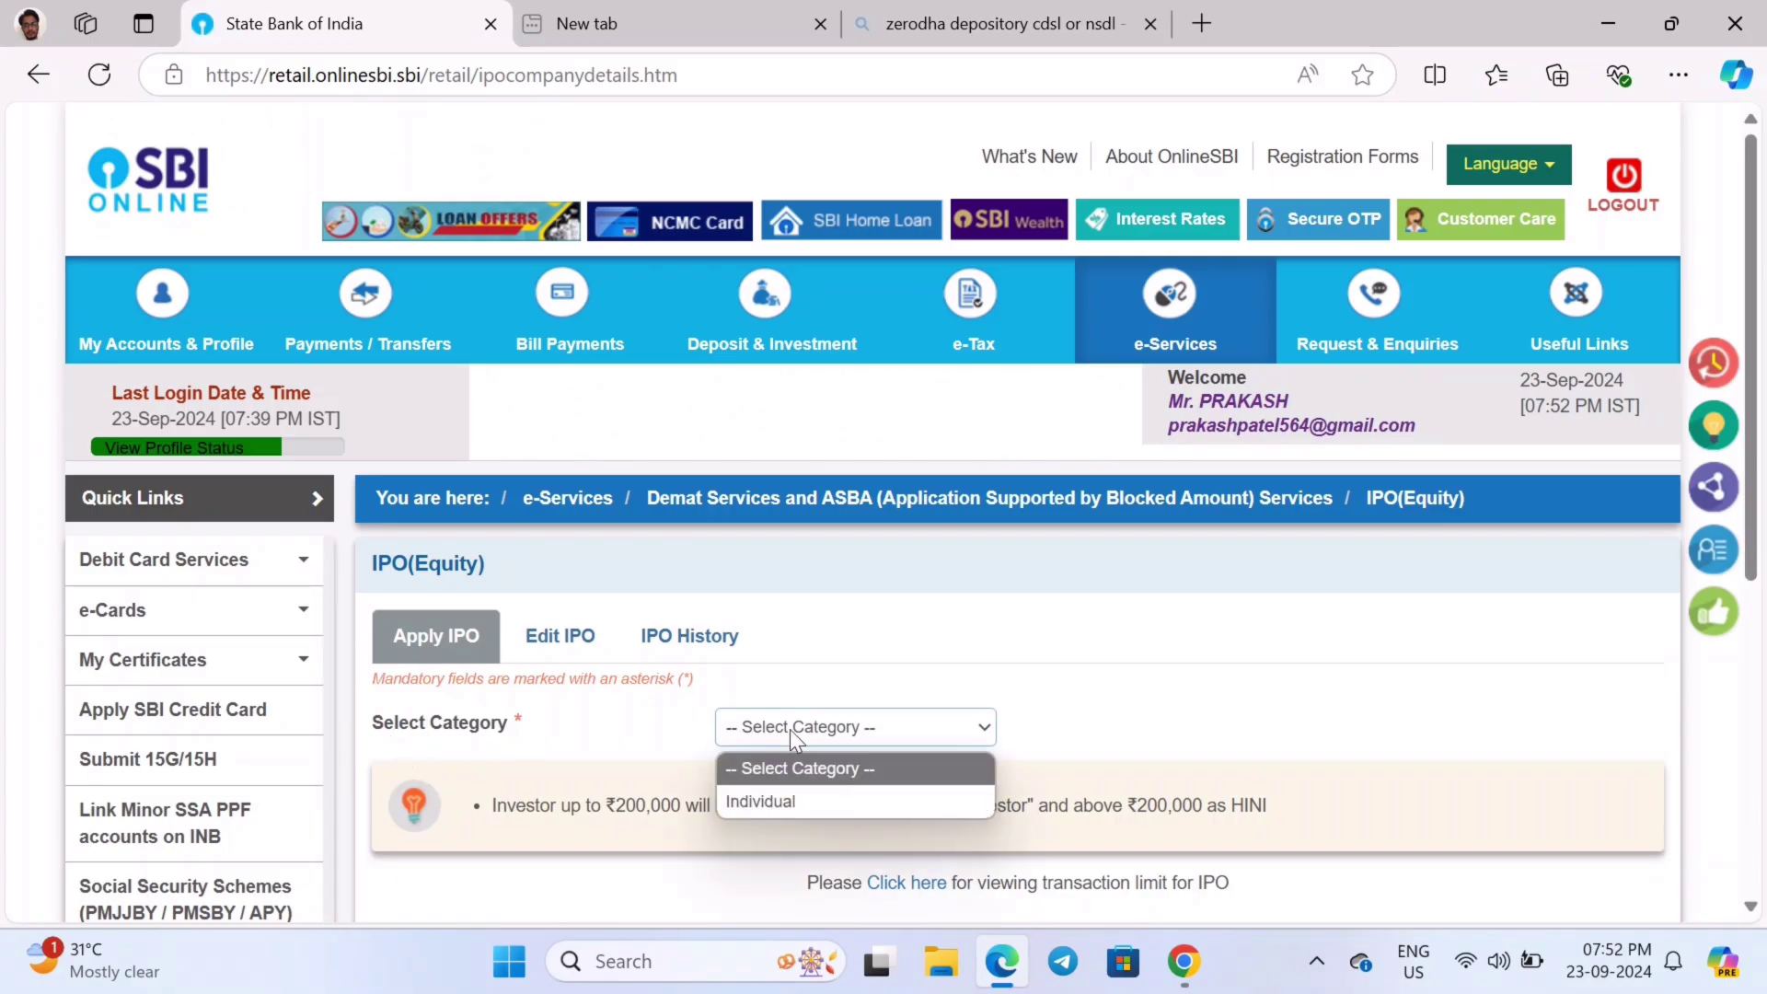
left_click(775, 799)
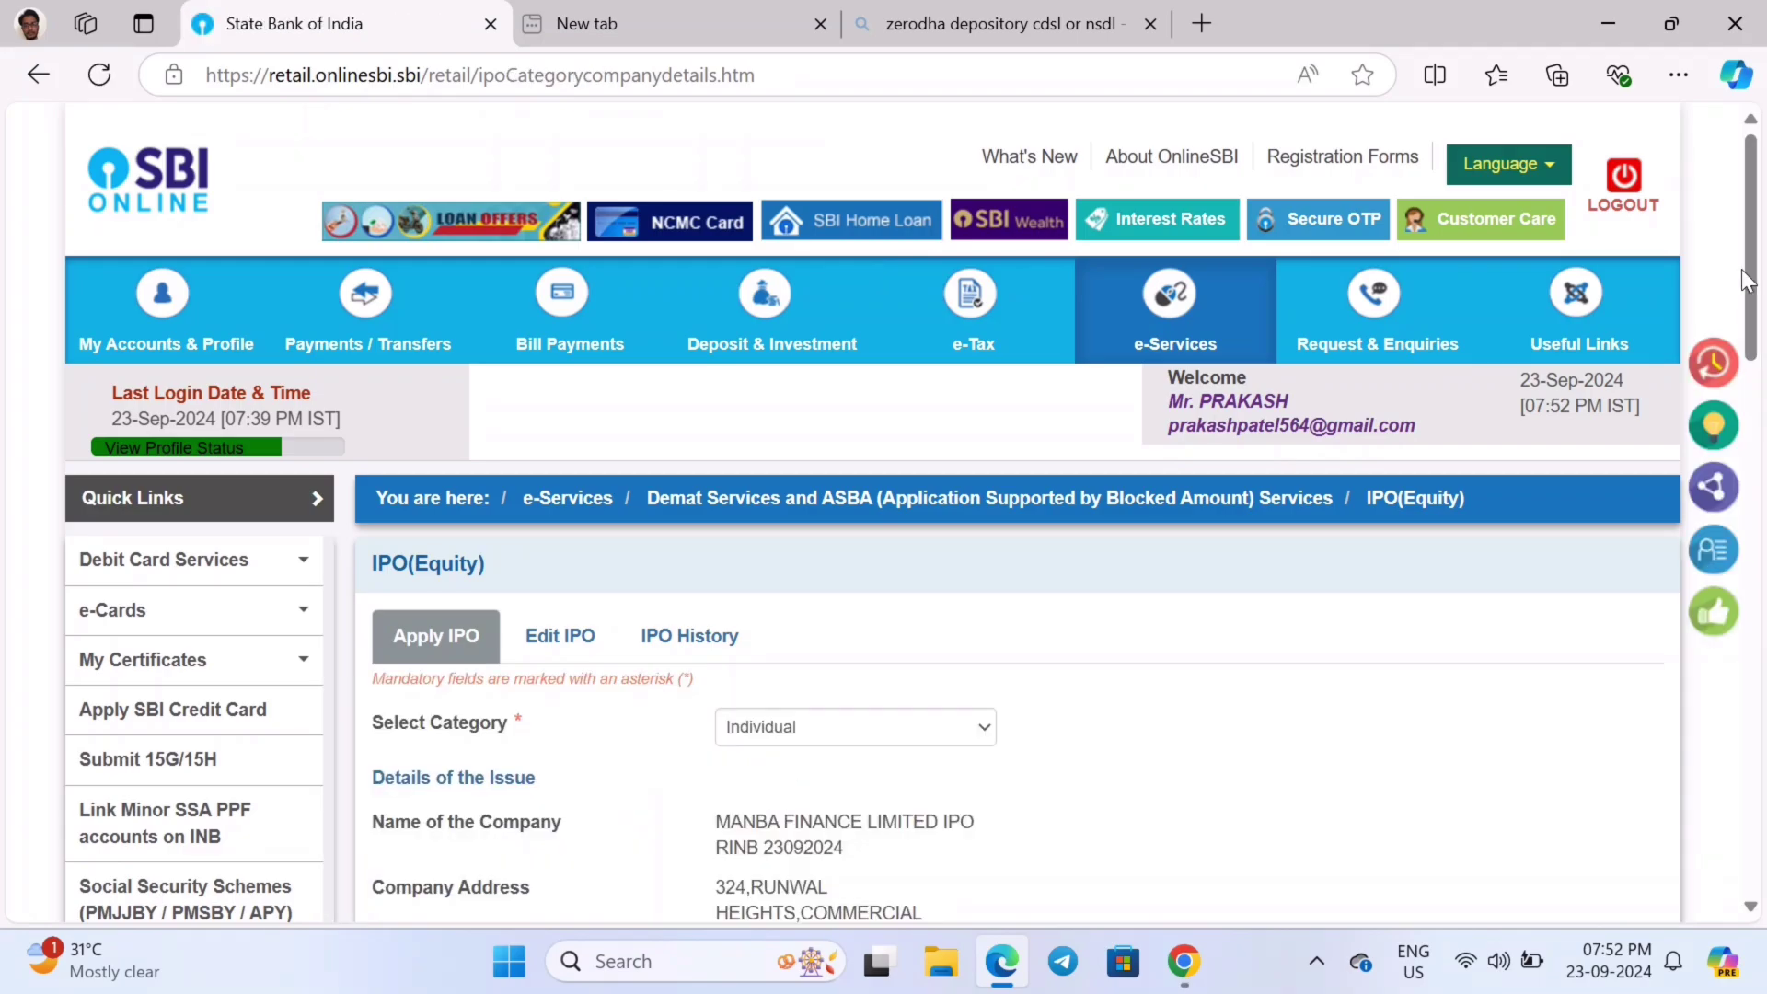
Step: Fill the applicant details of the IPO form from the registered applicant with nickname PK
scroll(1762, 368, "down", 3)
left_click_drag(1762, 385, 1764, 573)
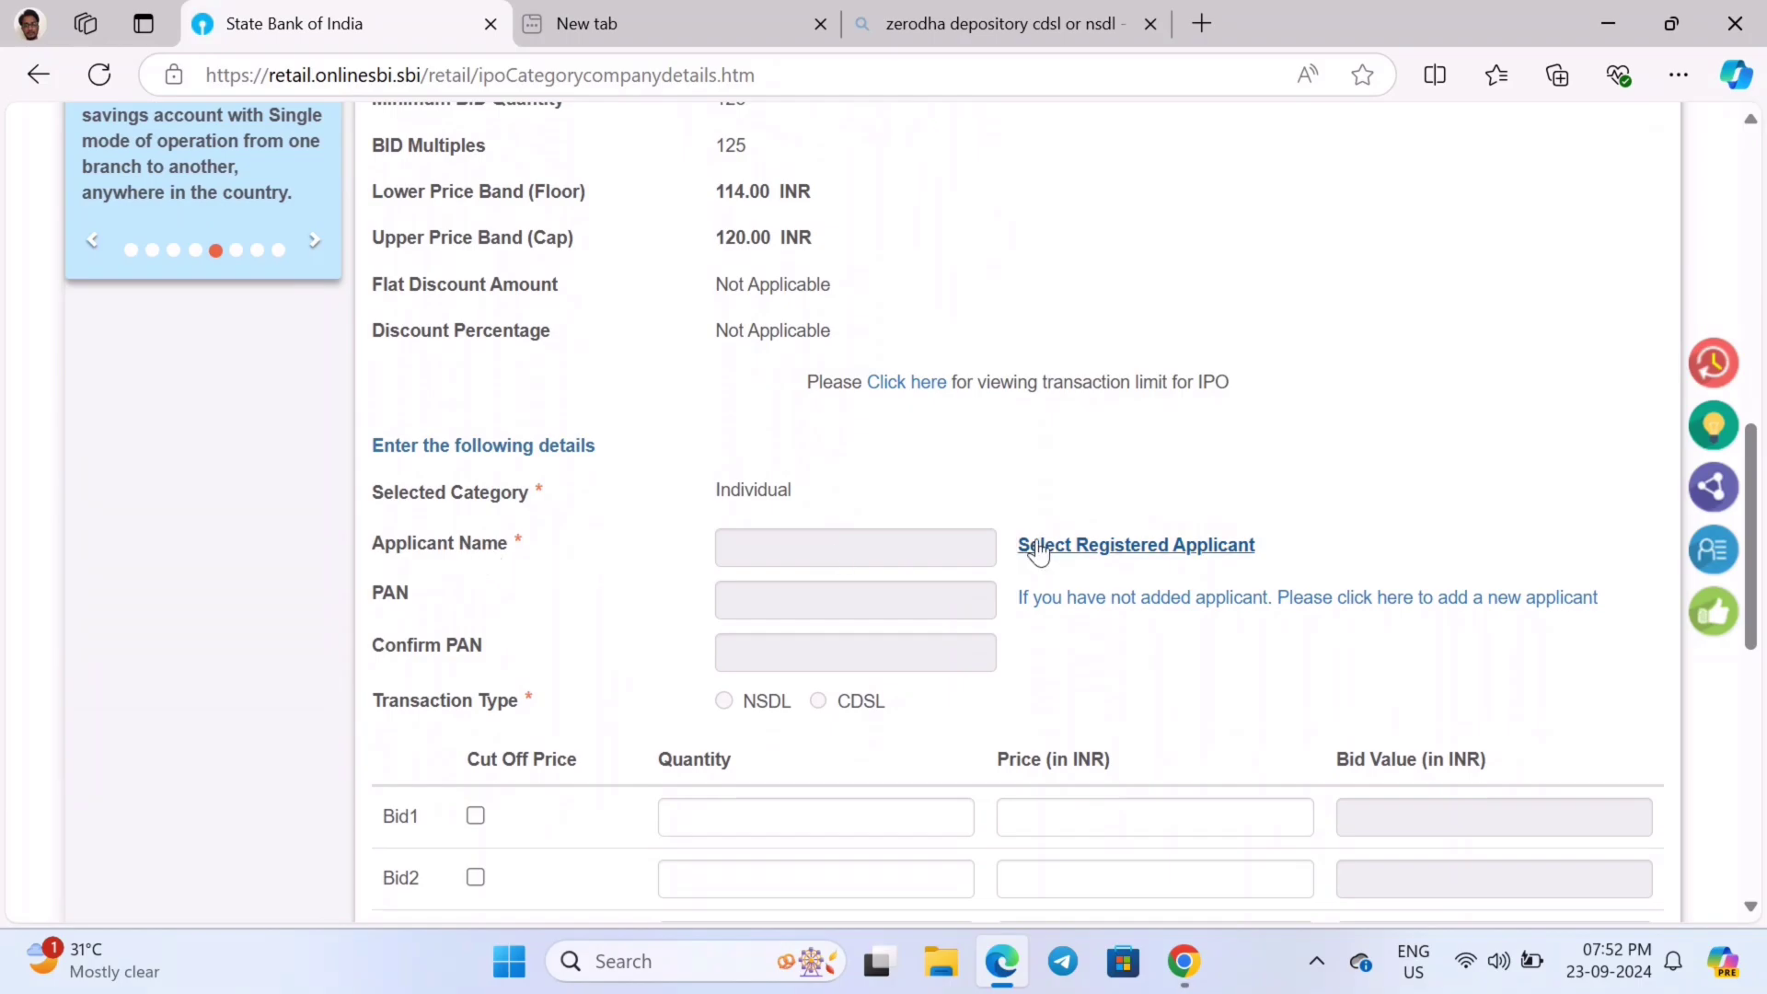
left_click(1160, 545)
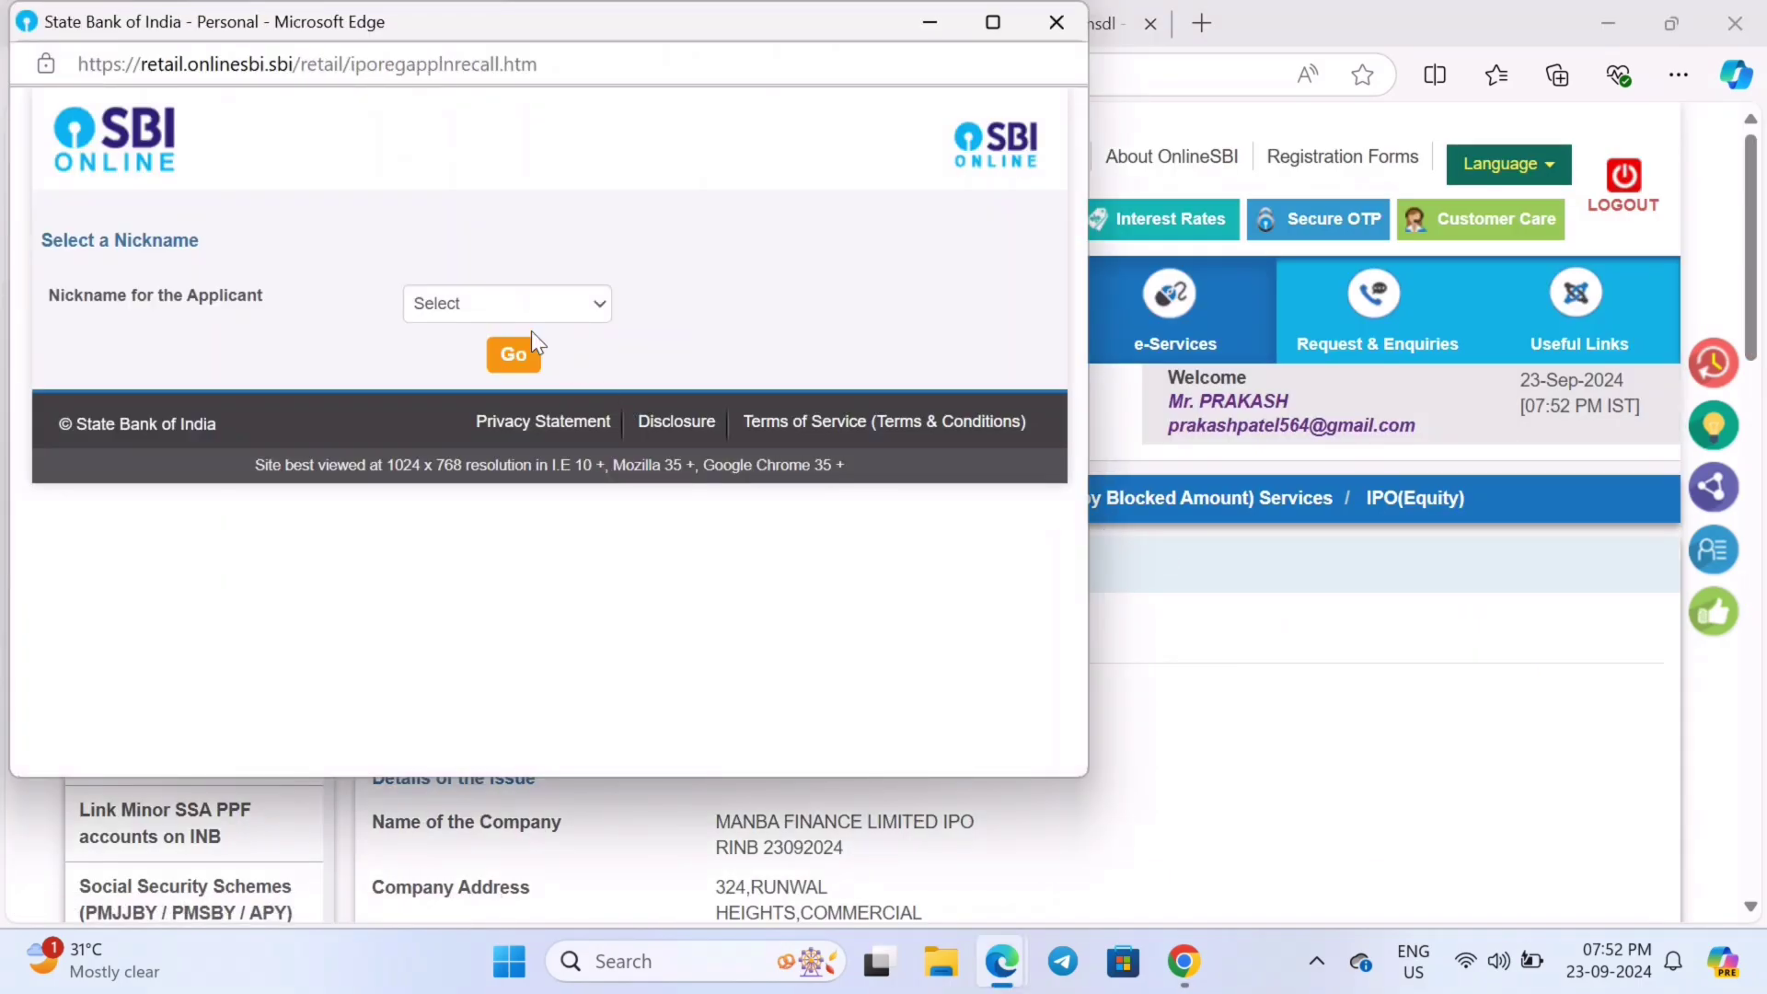
left_click(508, 307)
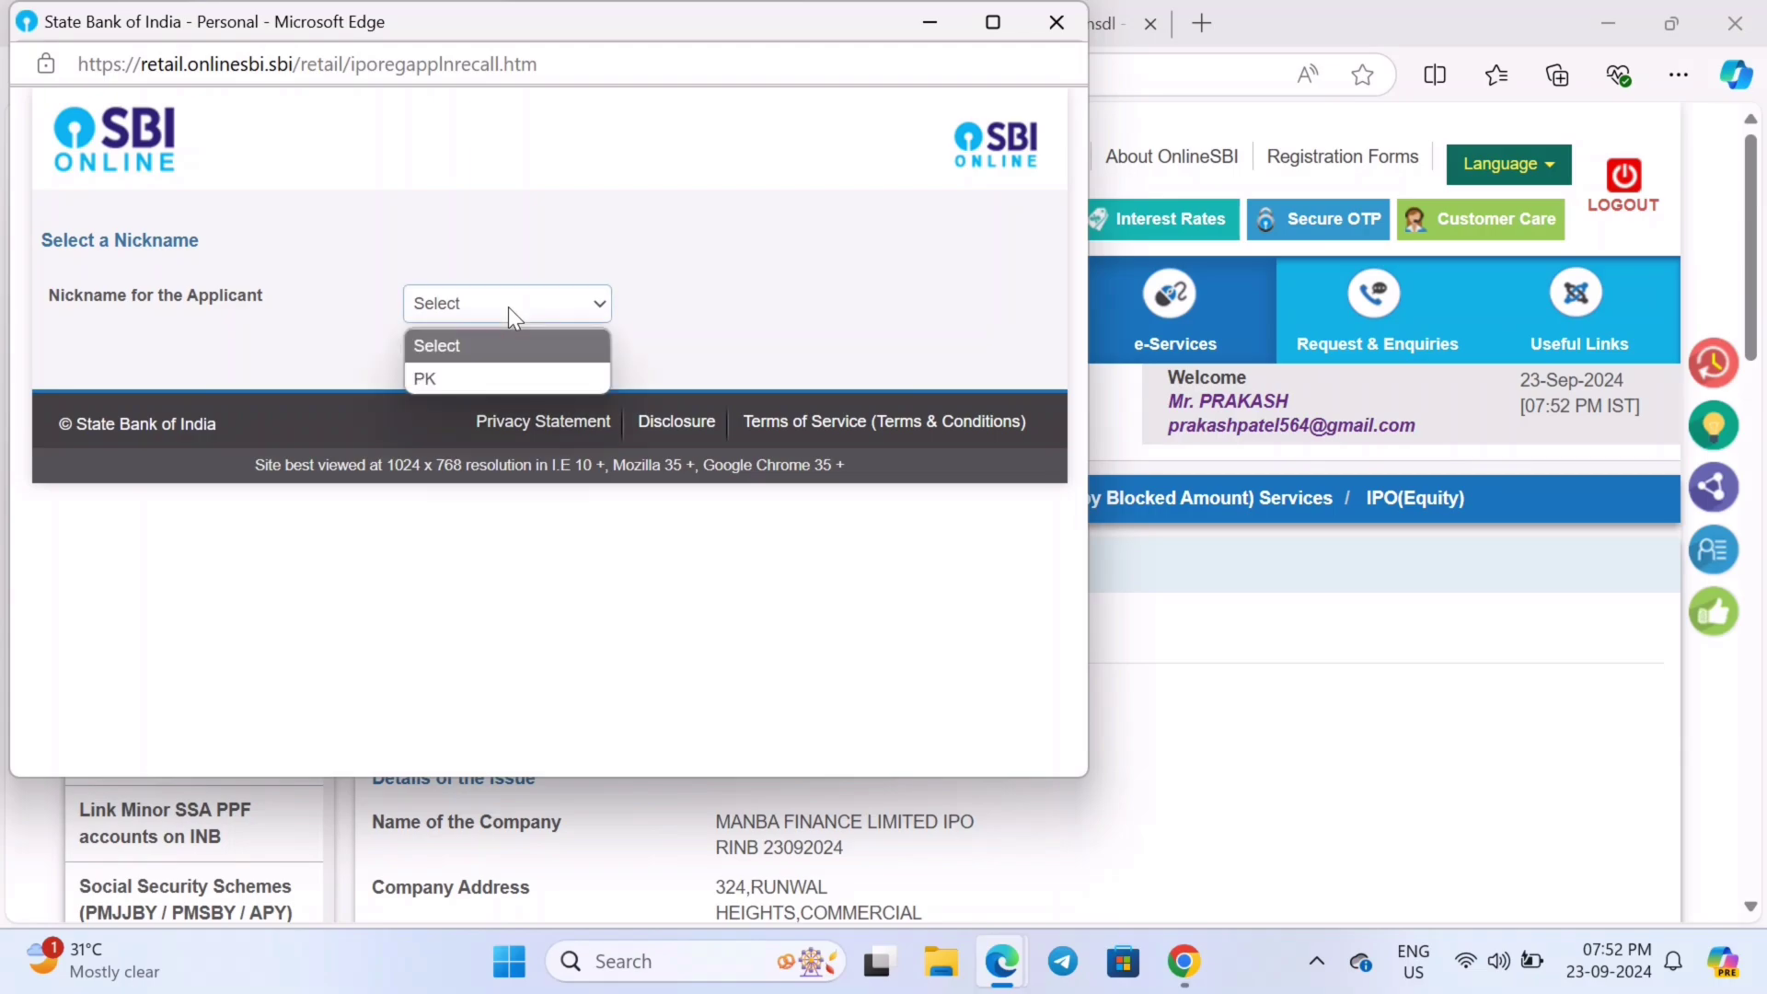
left_click(437, 380)
left_click(508, 357)
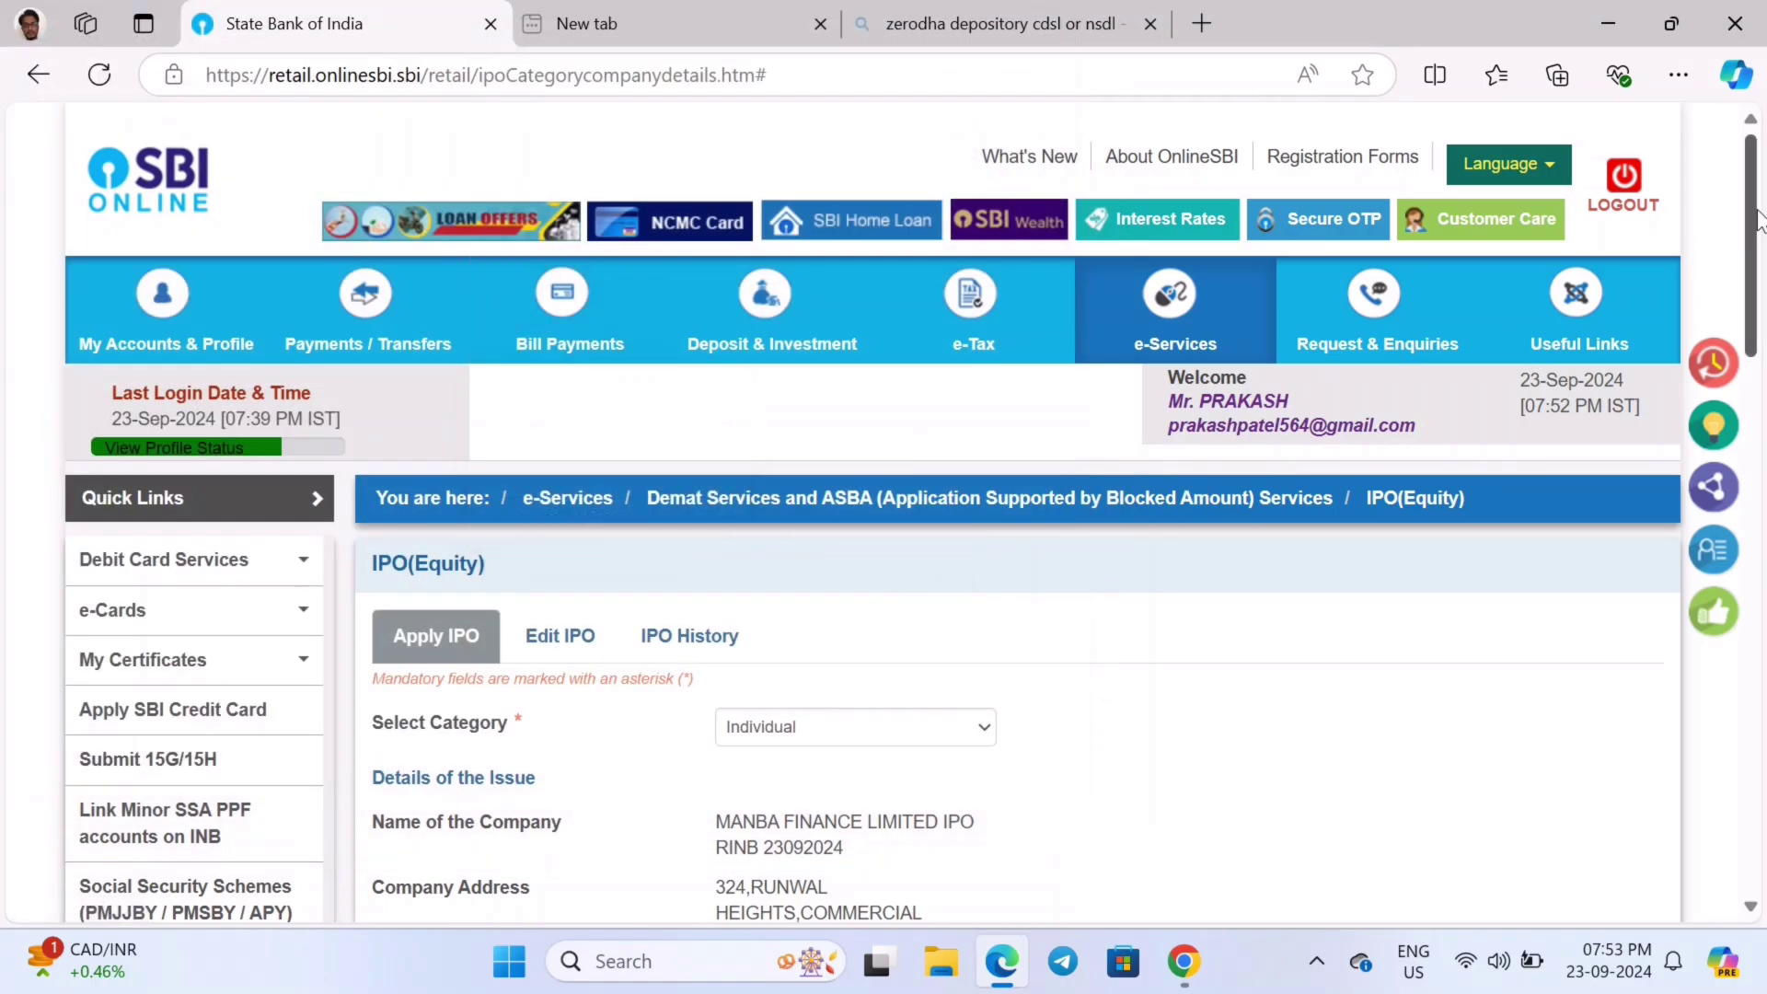
Step: Set Bid1 to the cut-off price with a quantity of 125 shares
left_click_drag(1762, 277, 1763, 551)
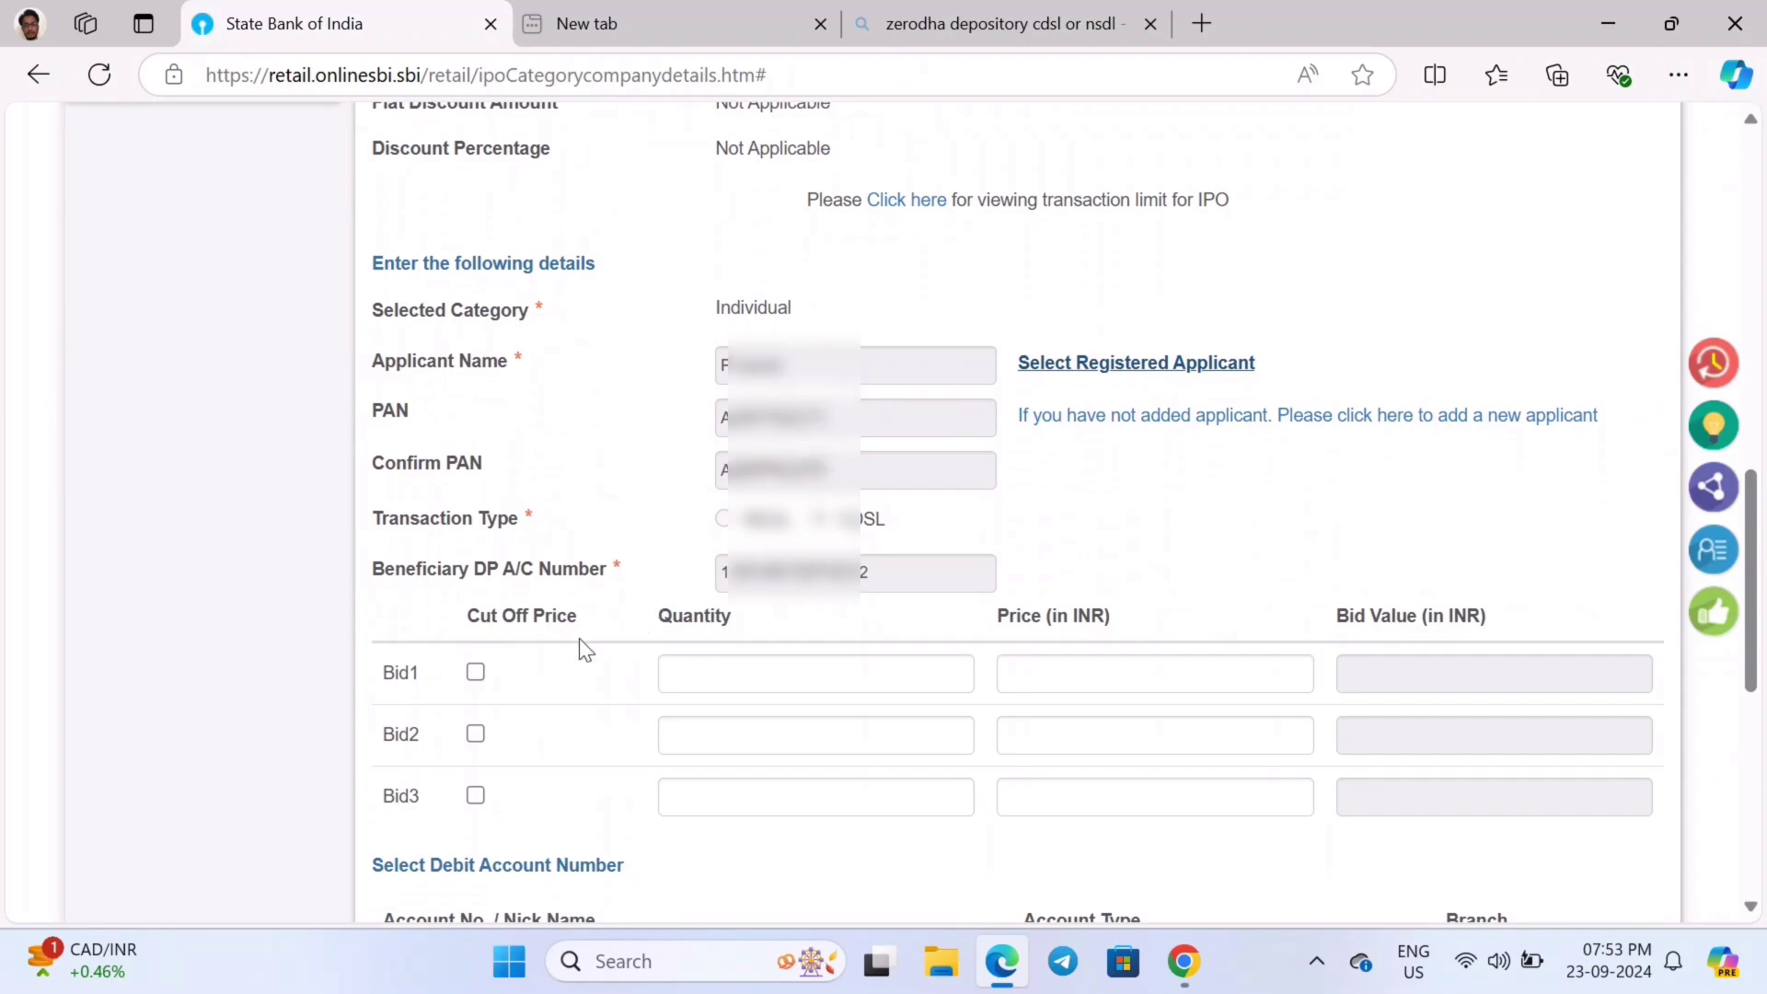
left_click(477, 674)
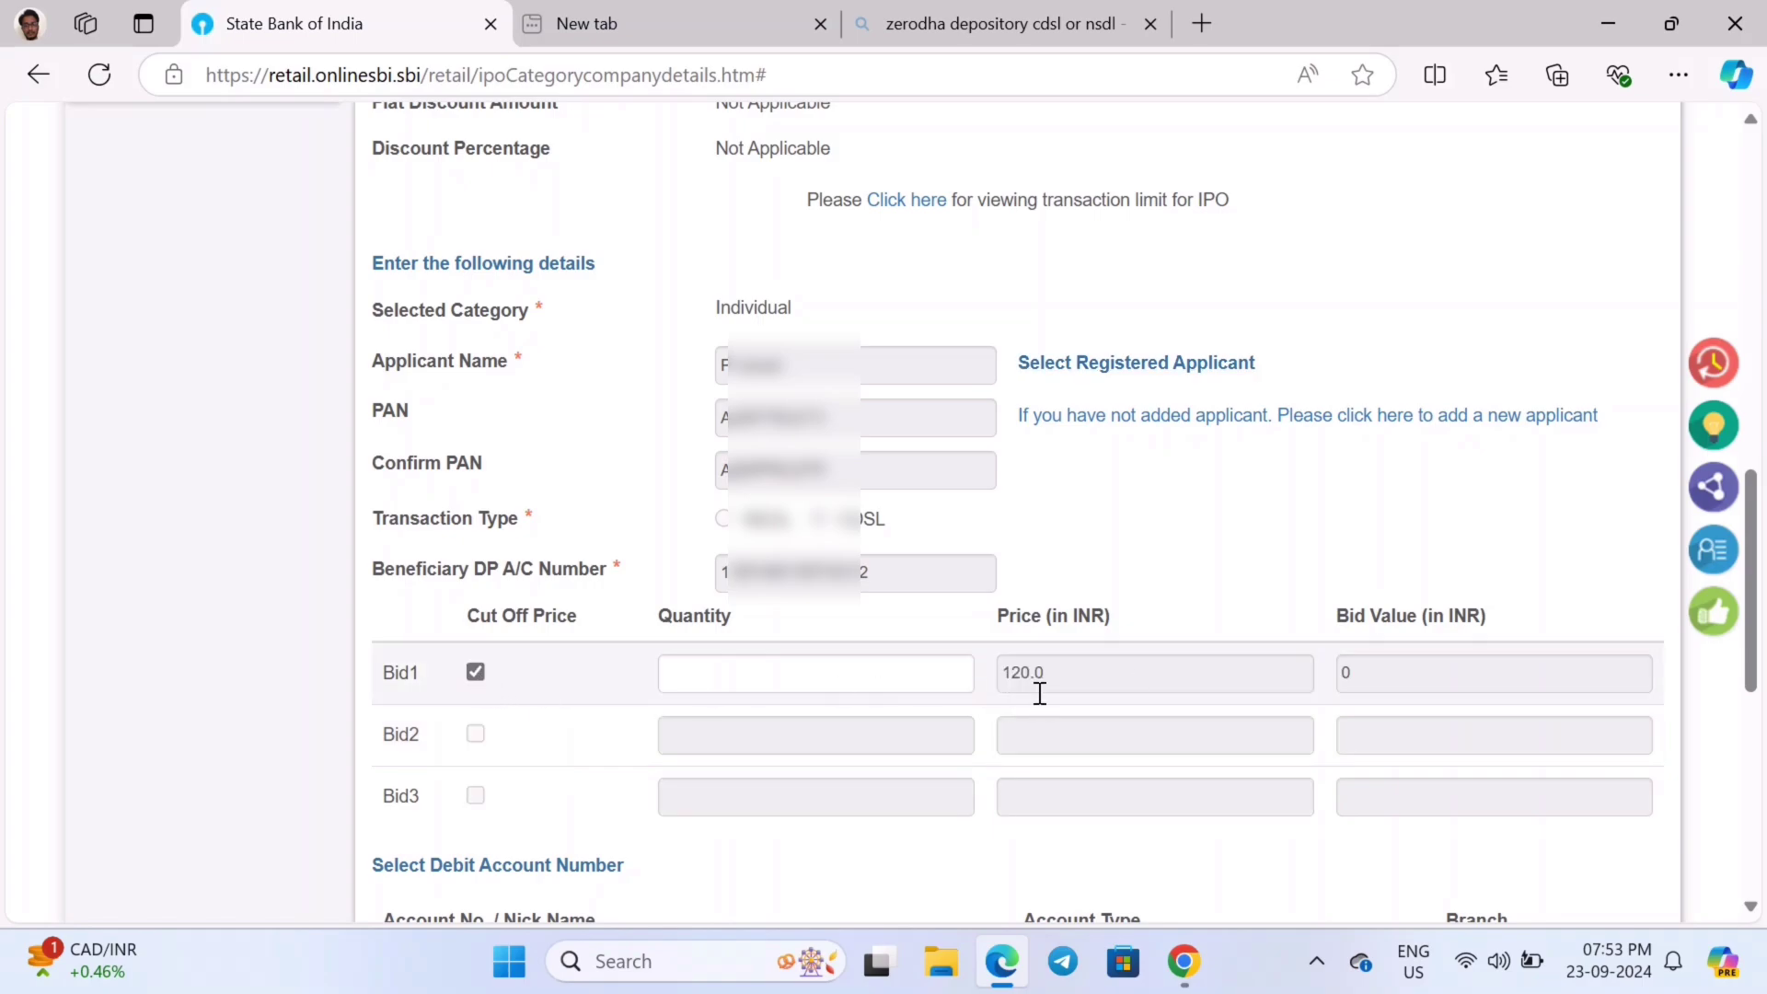
left_click_drag(1748, 635, 1732, 504)
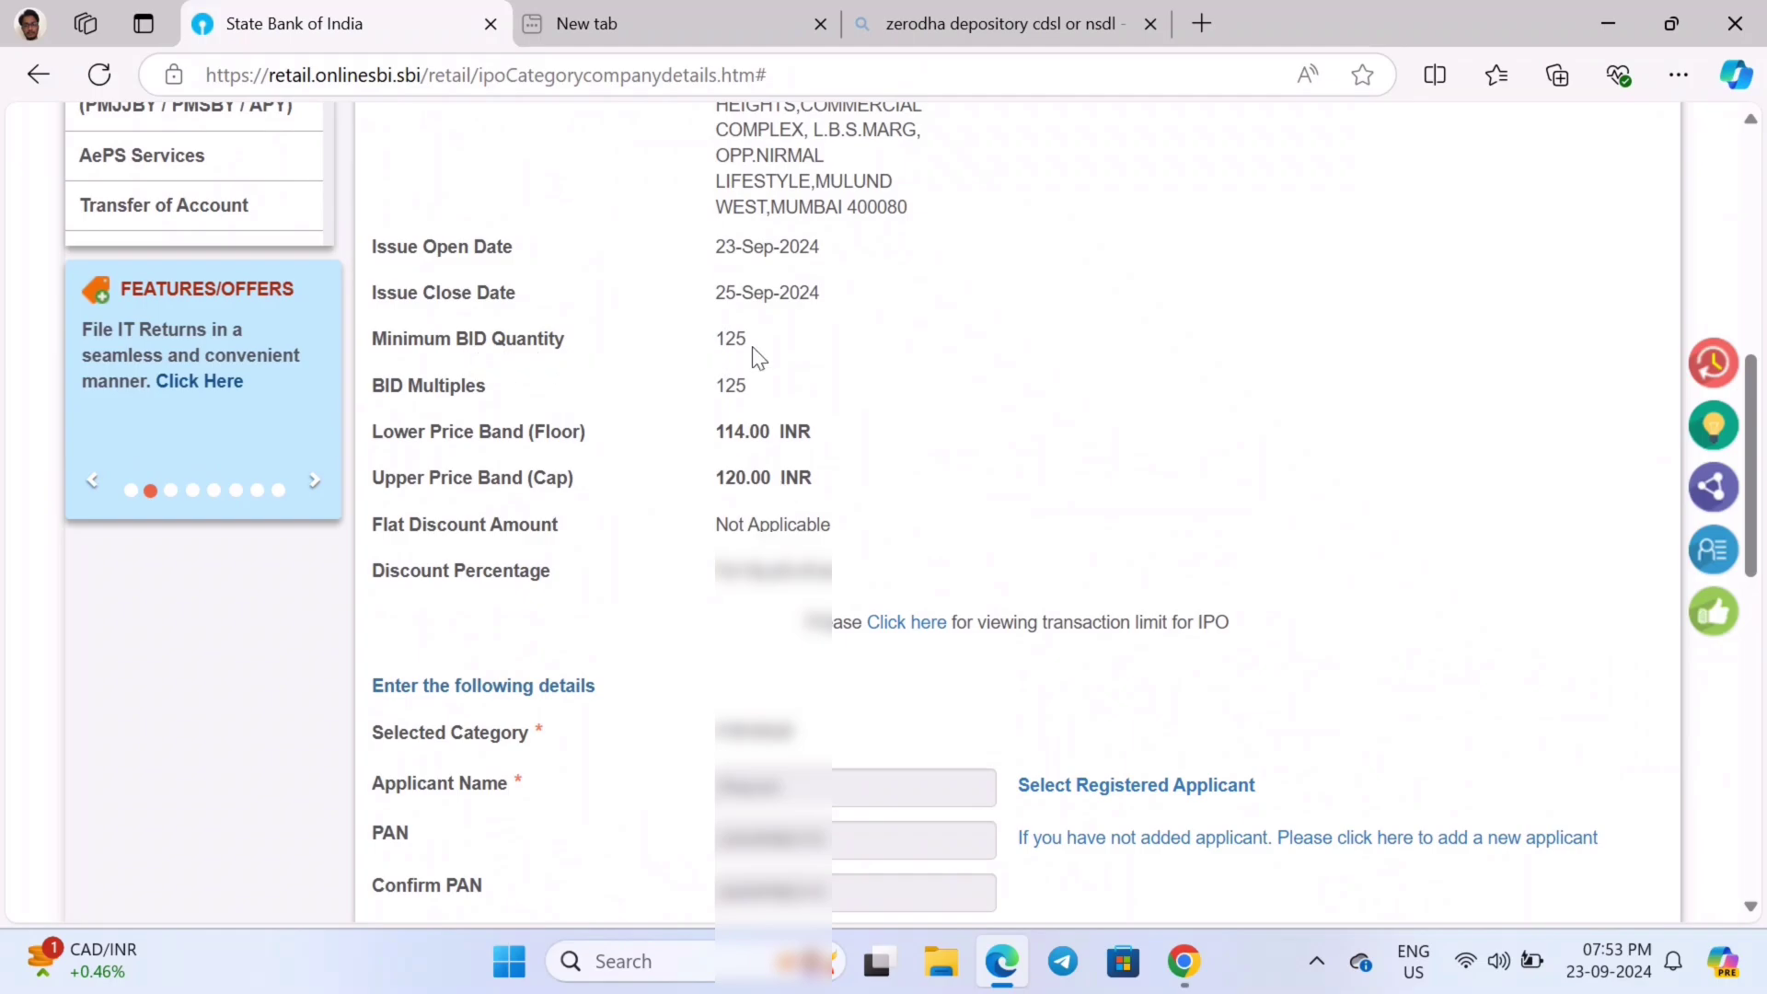
scroll(1756, 402, "down", 5)
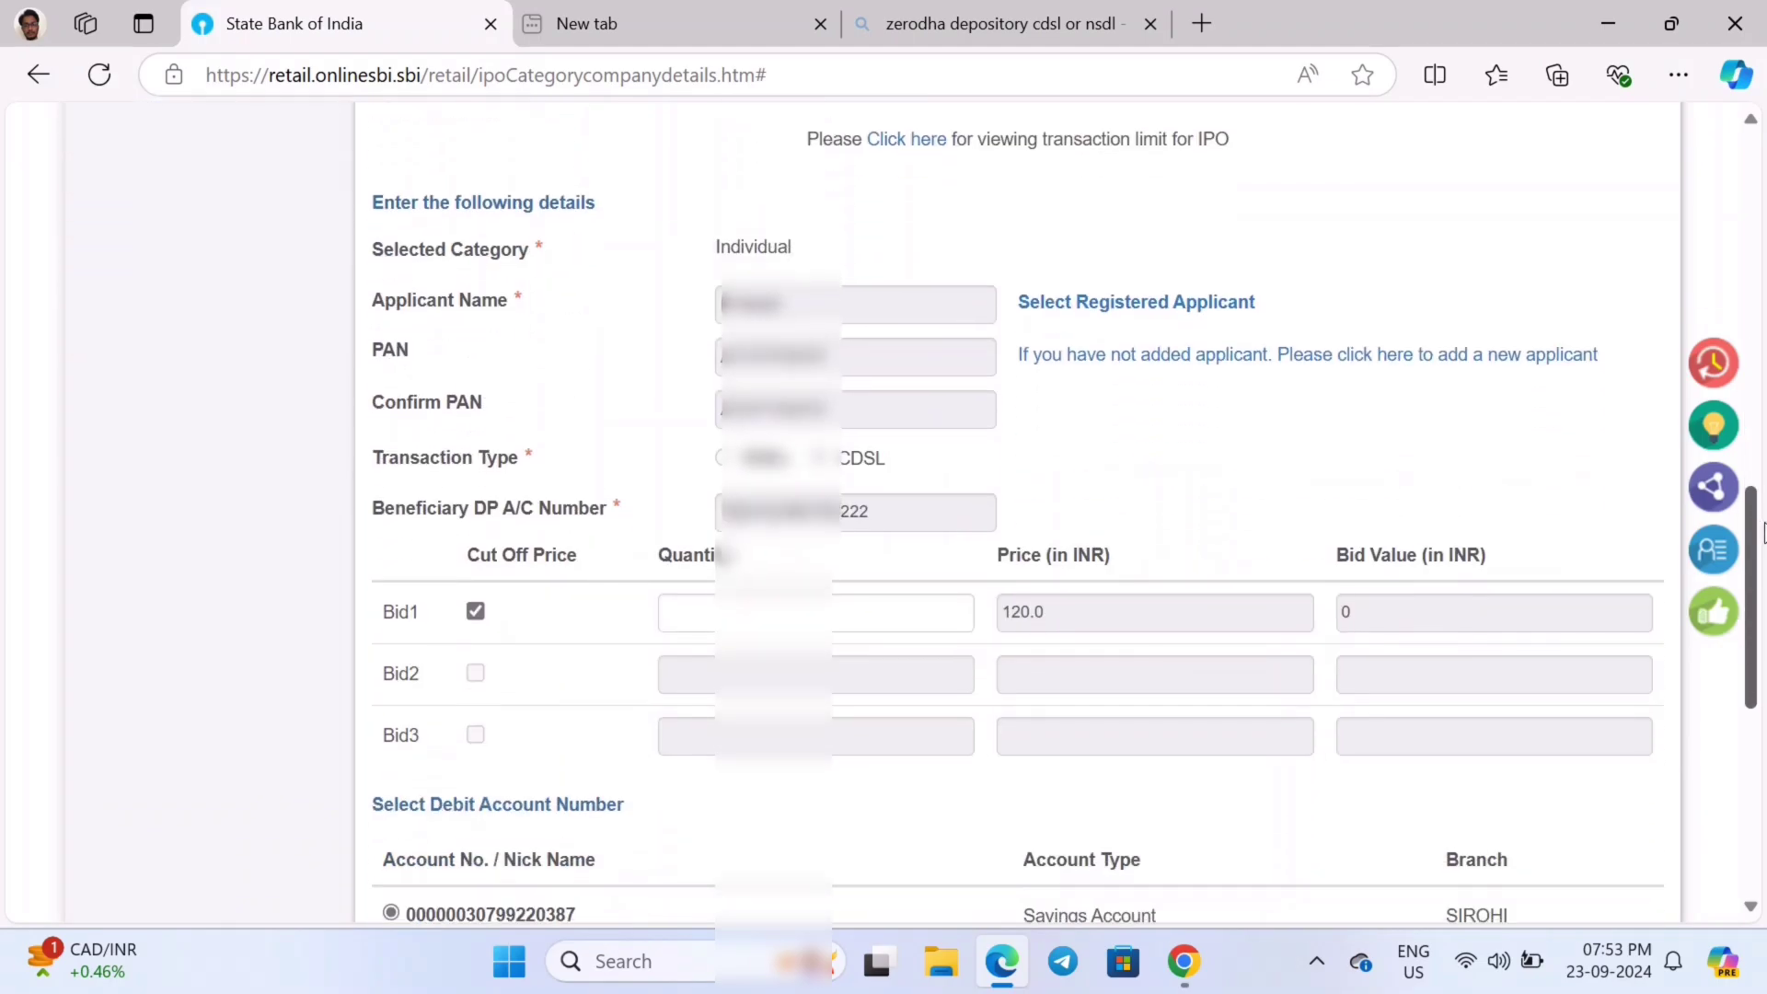
left_click(870, 614)
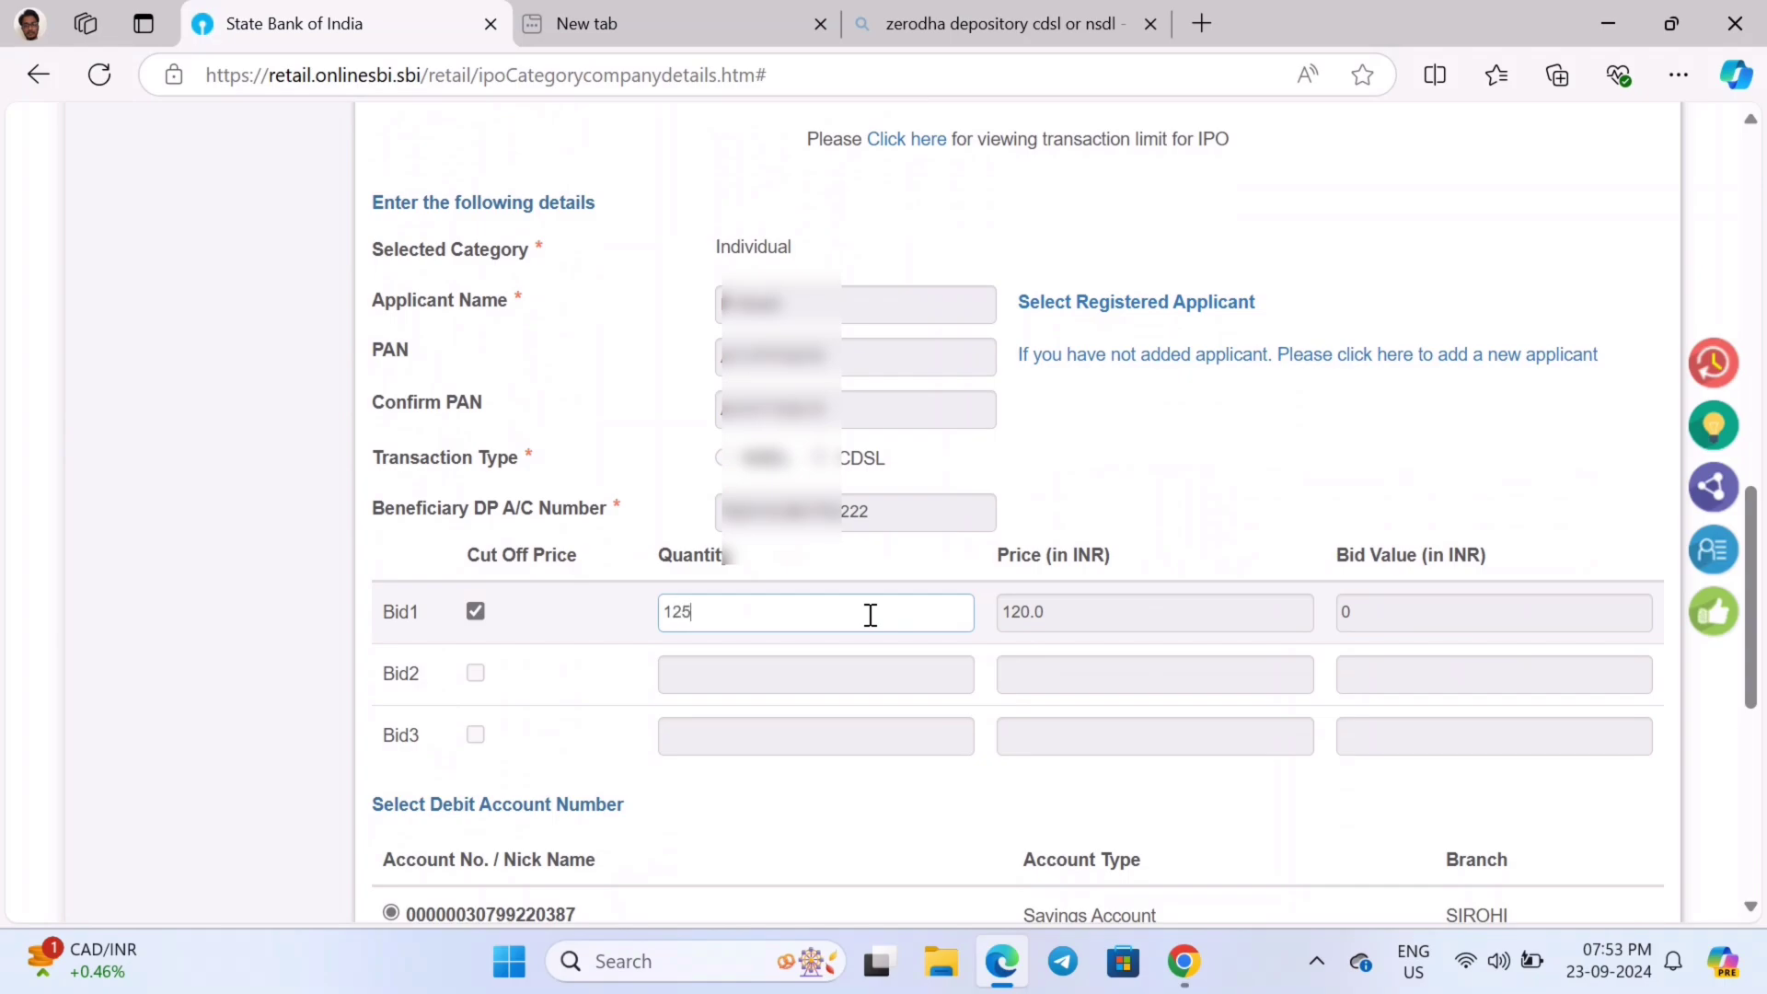
left_click(1263, 459)
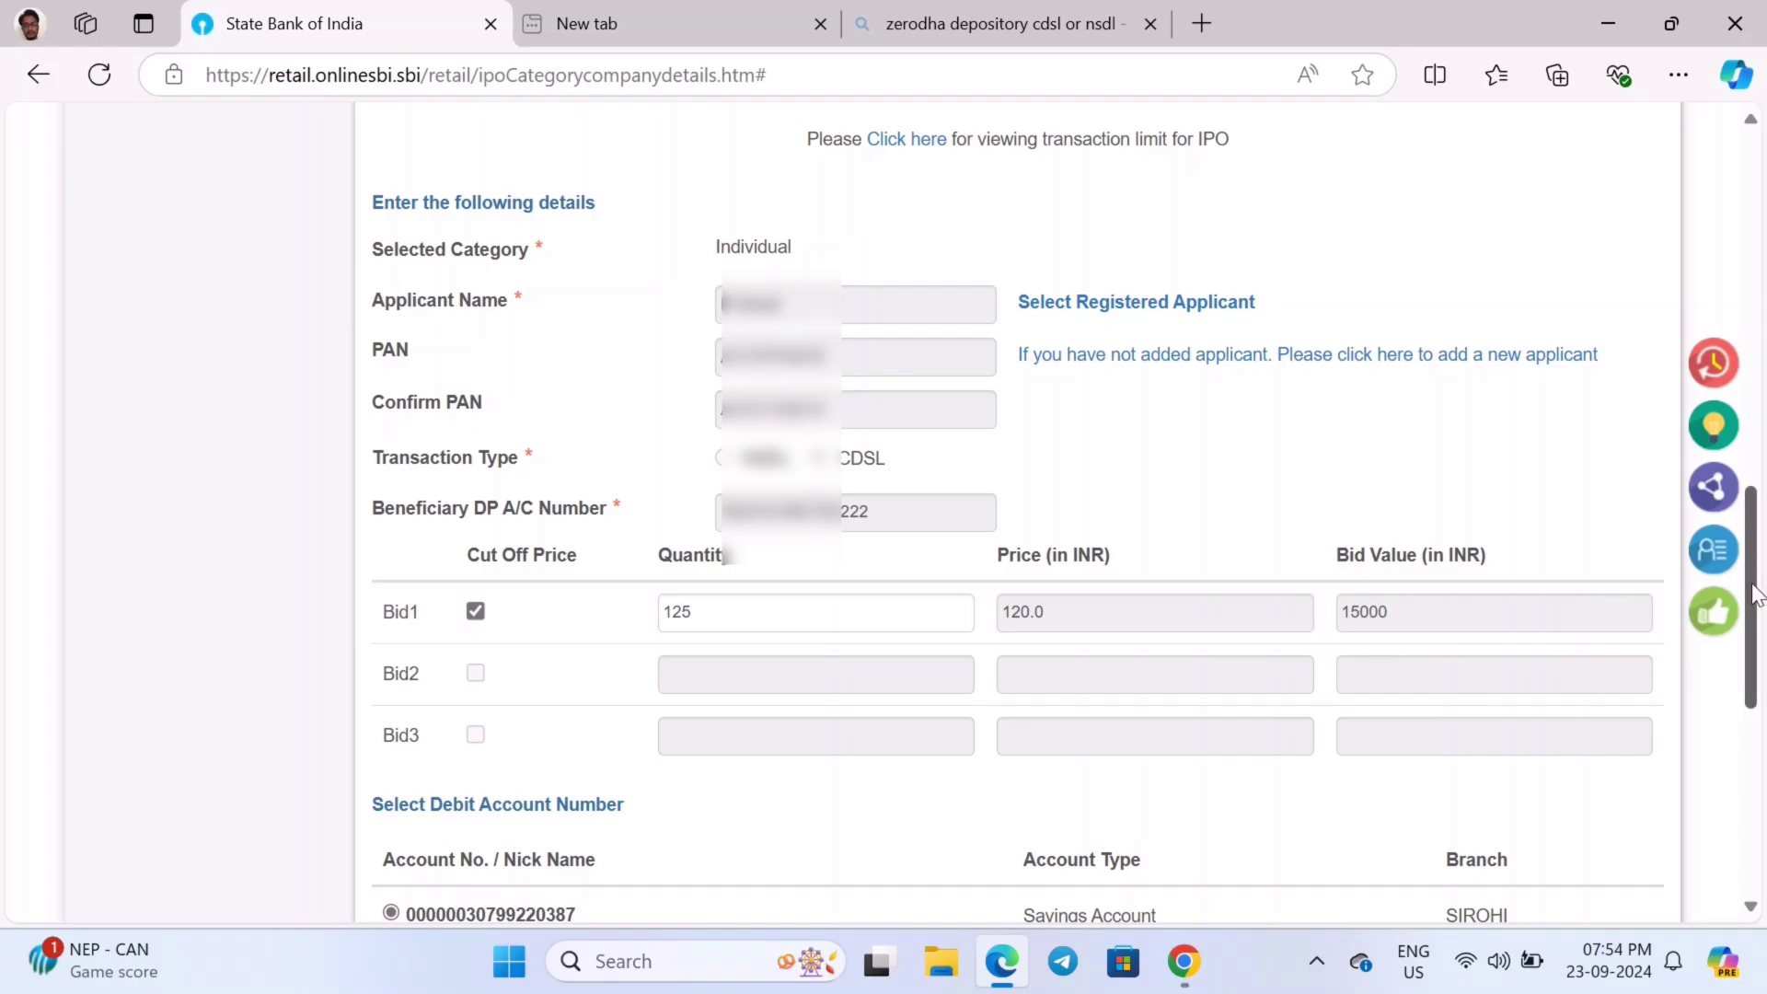
Step: Submit the IPO bid form, confirm the application details and agree to the next-day scheduling of the request
left_click_drag(1756, 596, 1762, 703)
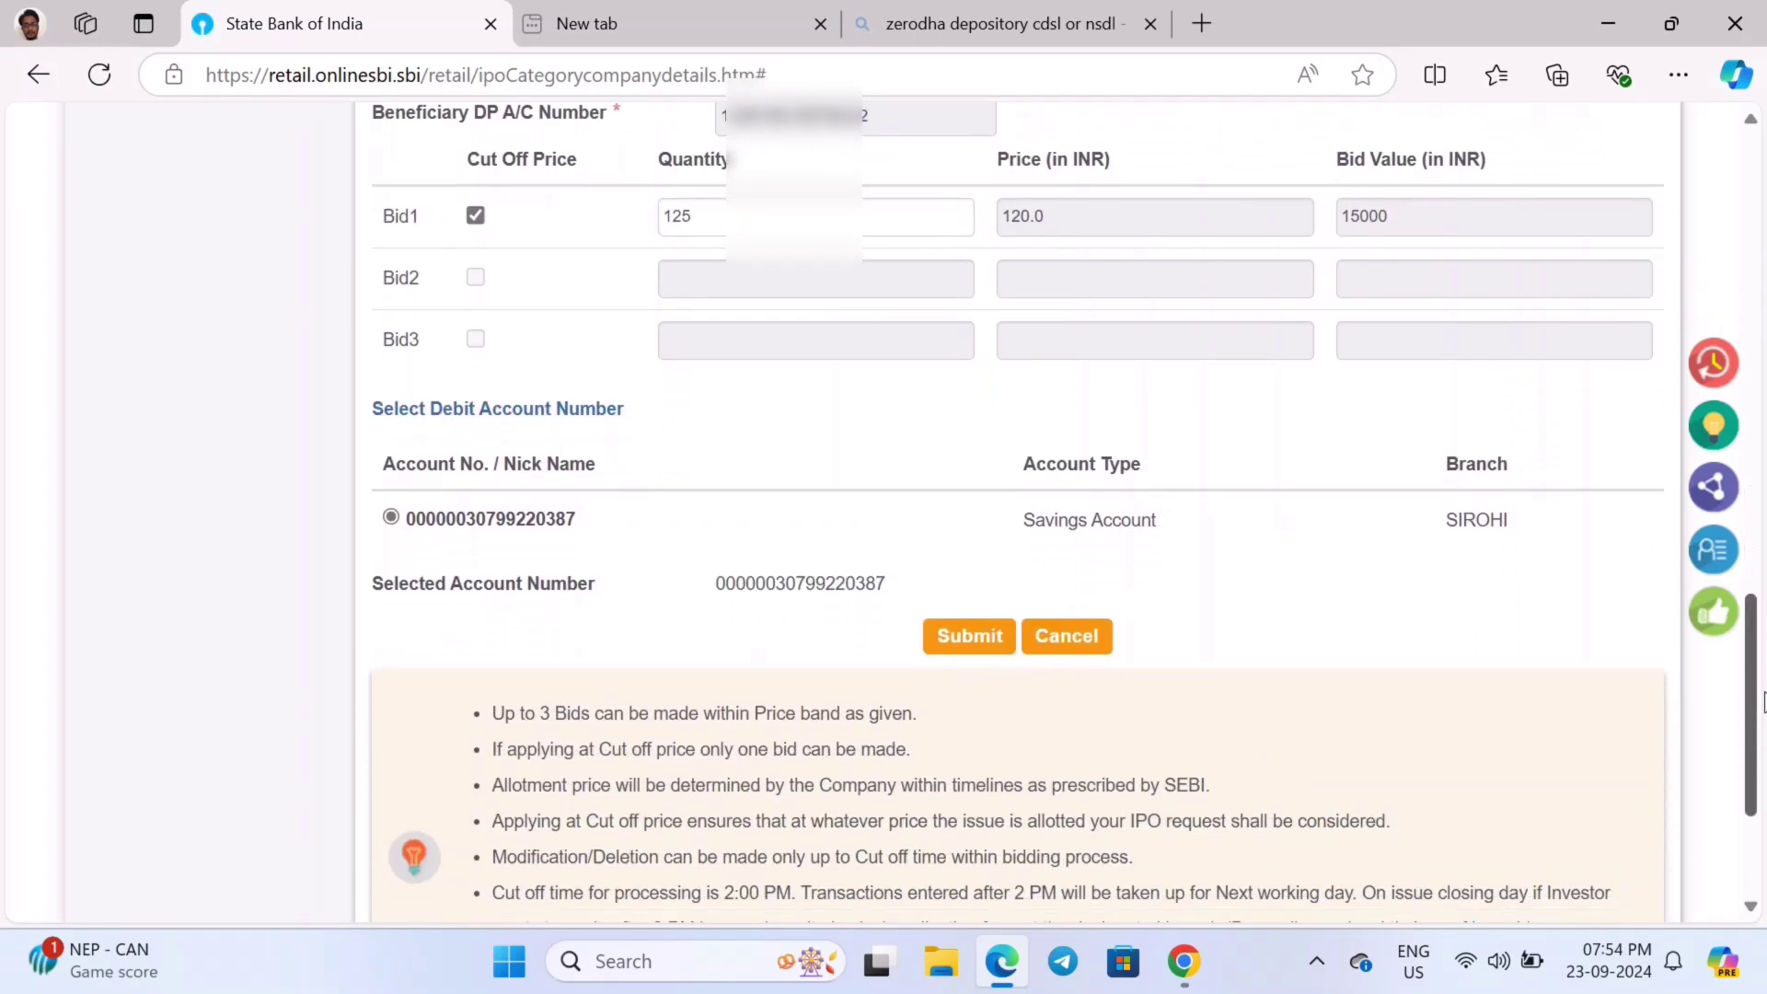
left_click(945, 644)
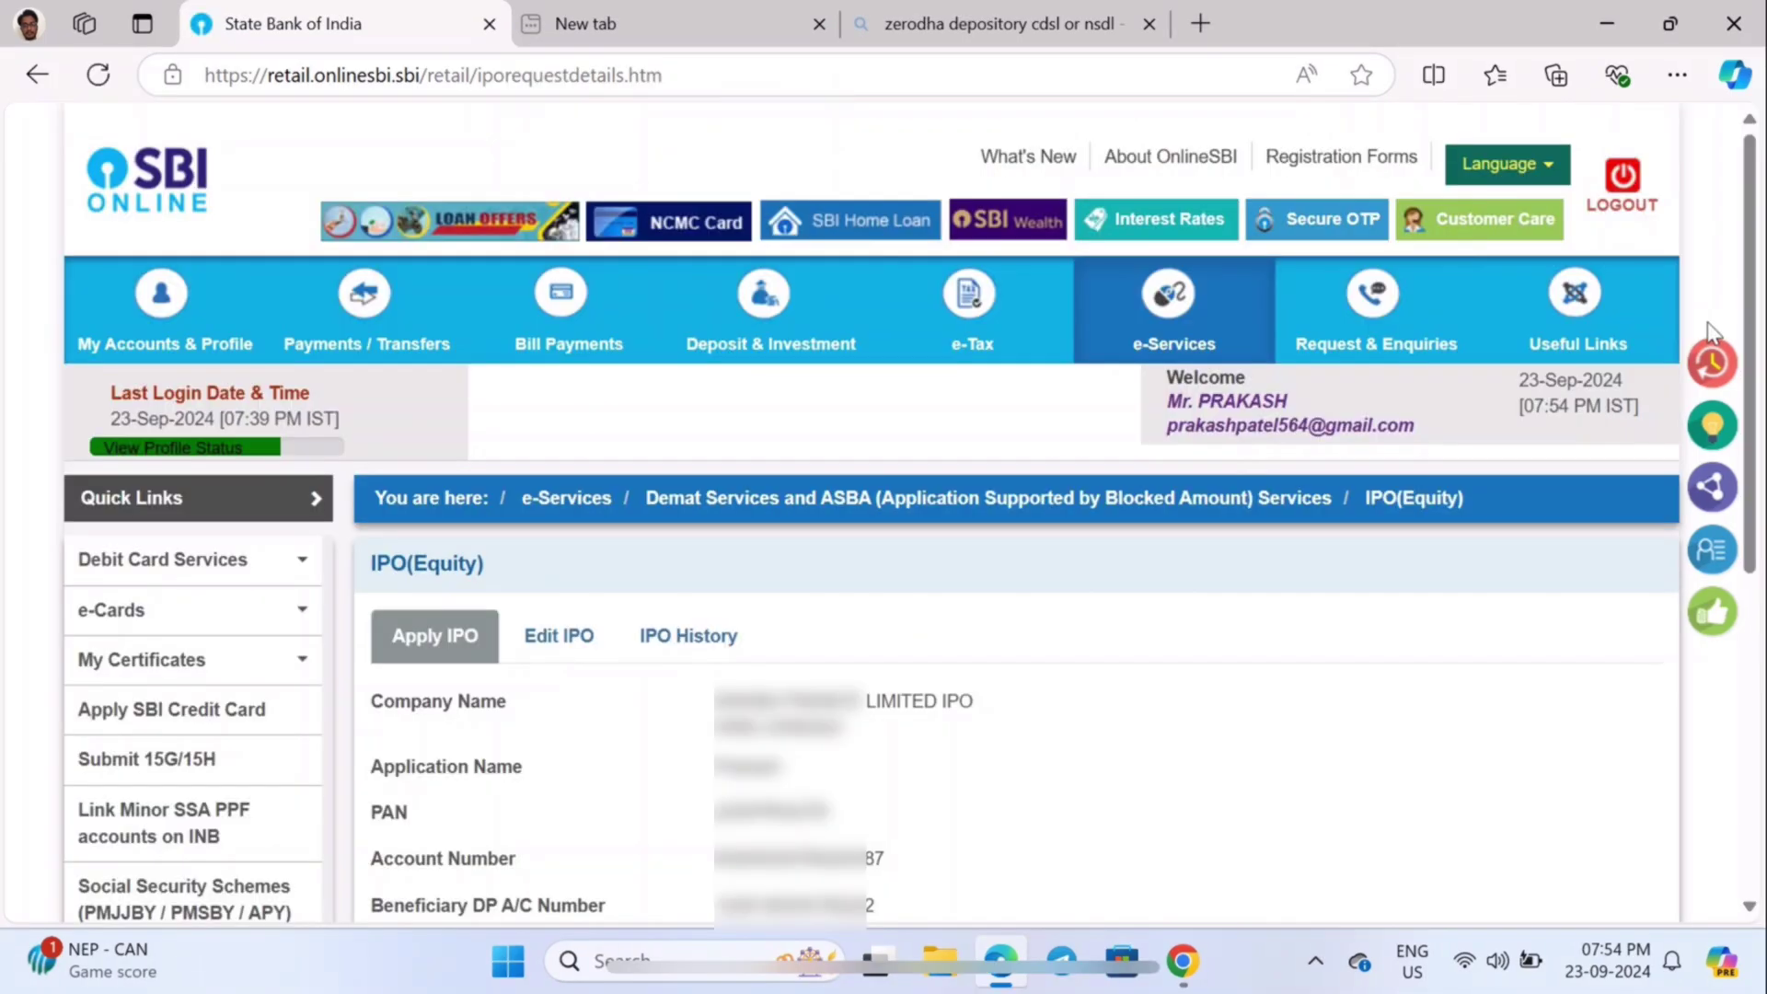
left_click_drag(1756, 323, 1758, 557)
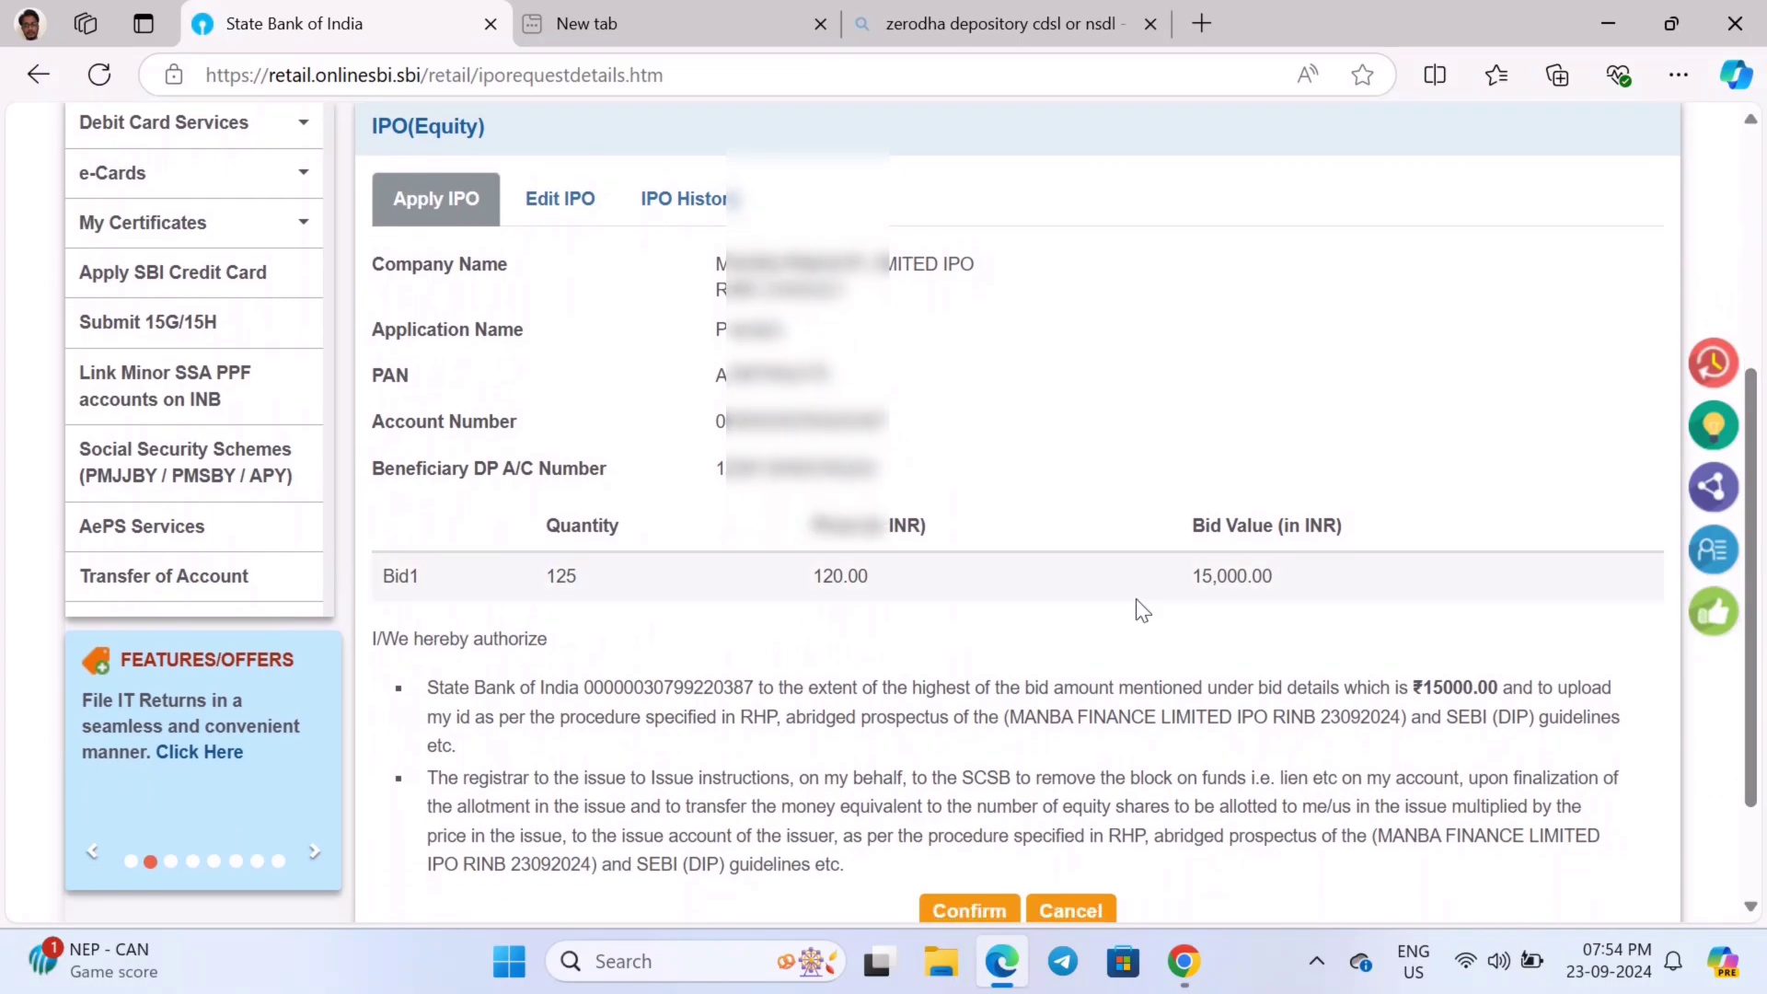
scroll(1753, 497, "down", 2)
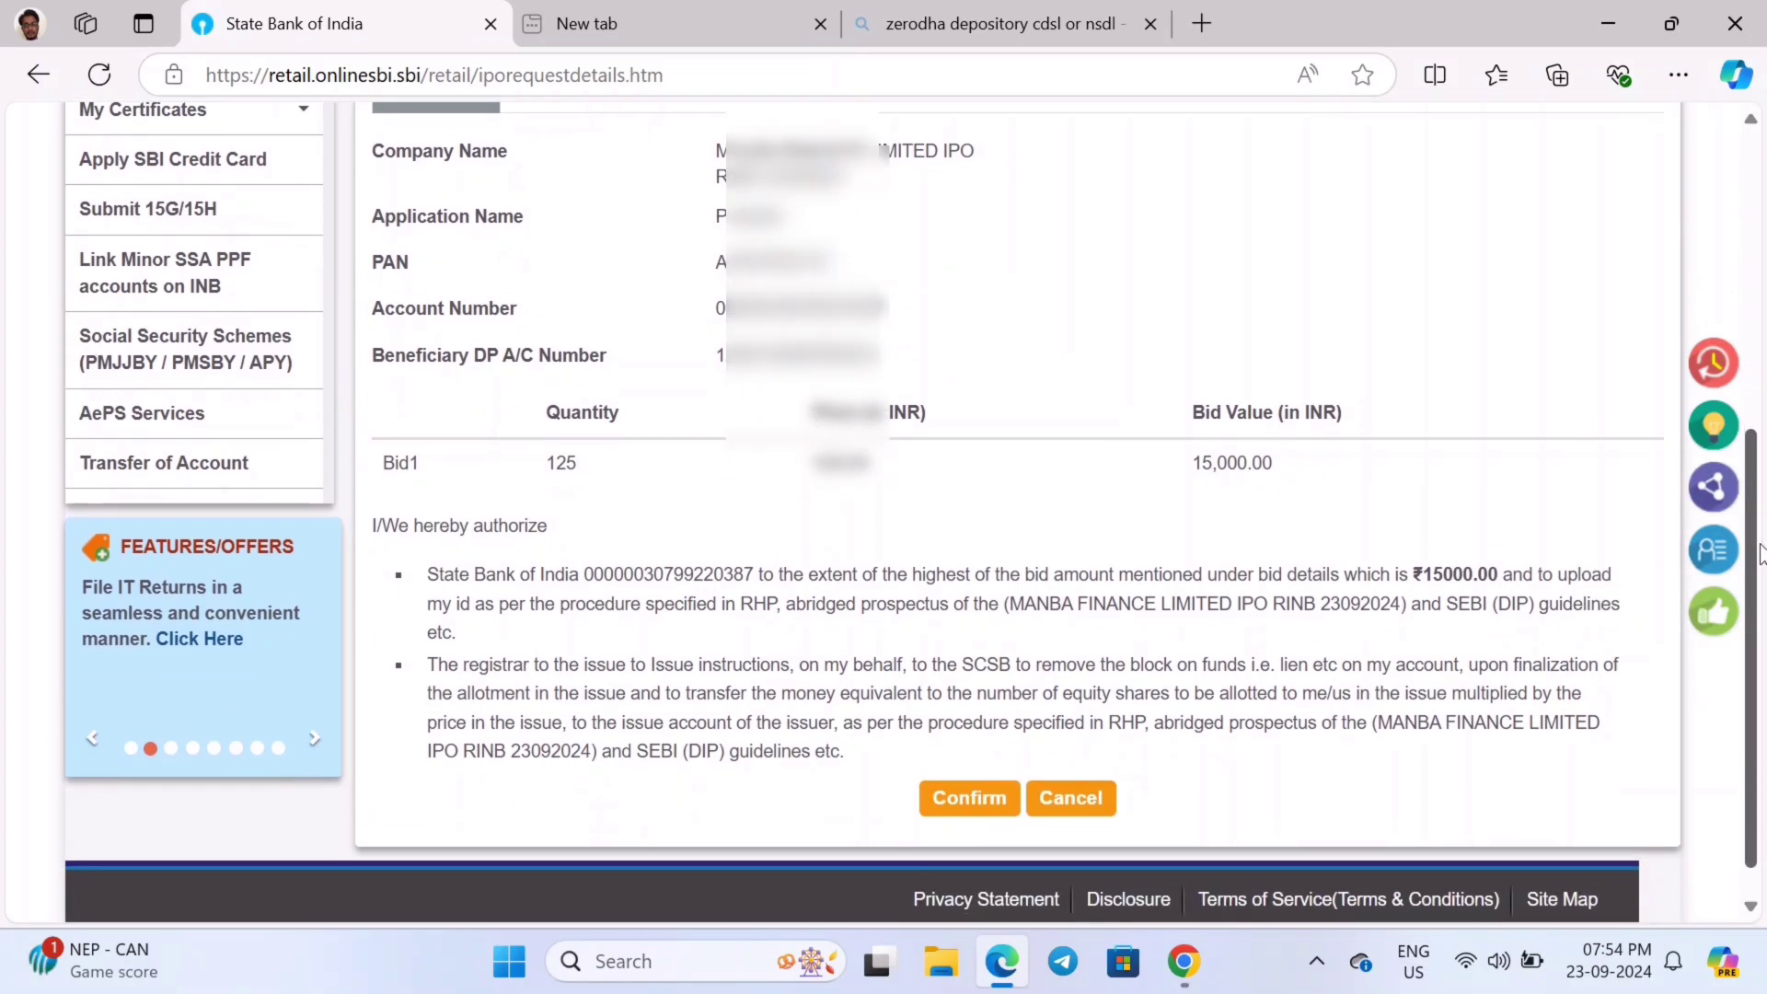
left_click(1002, 784)
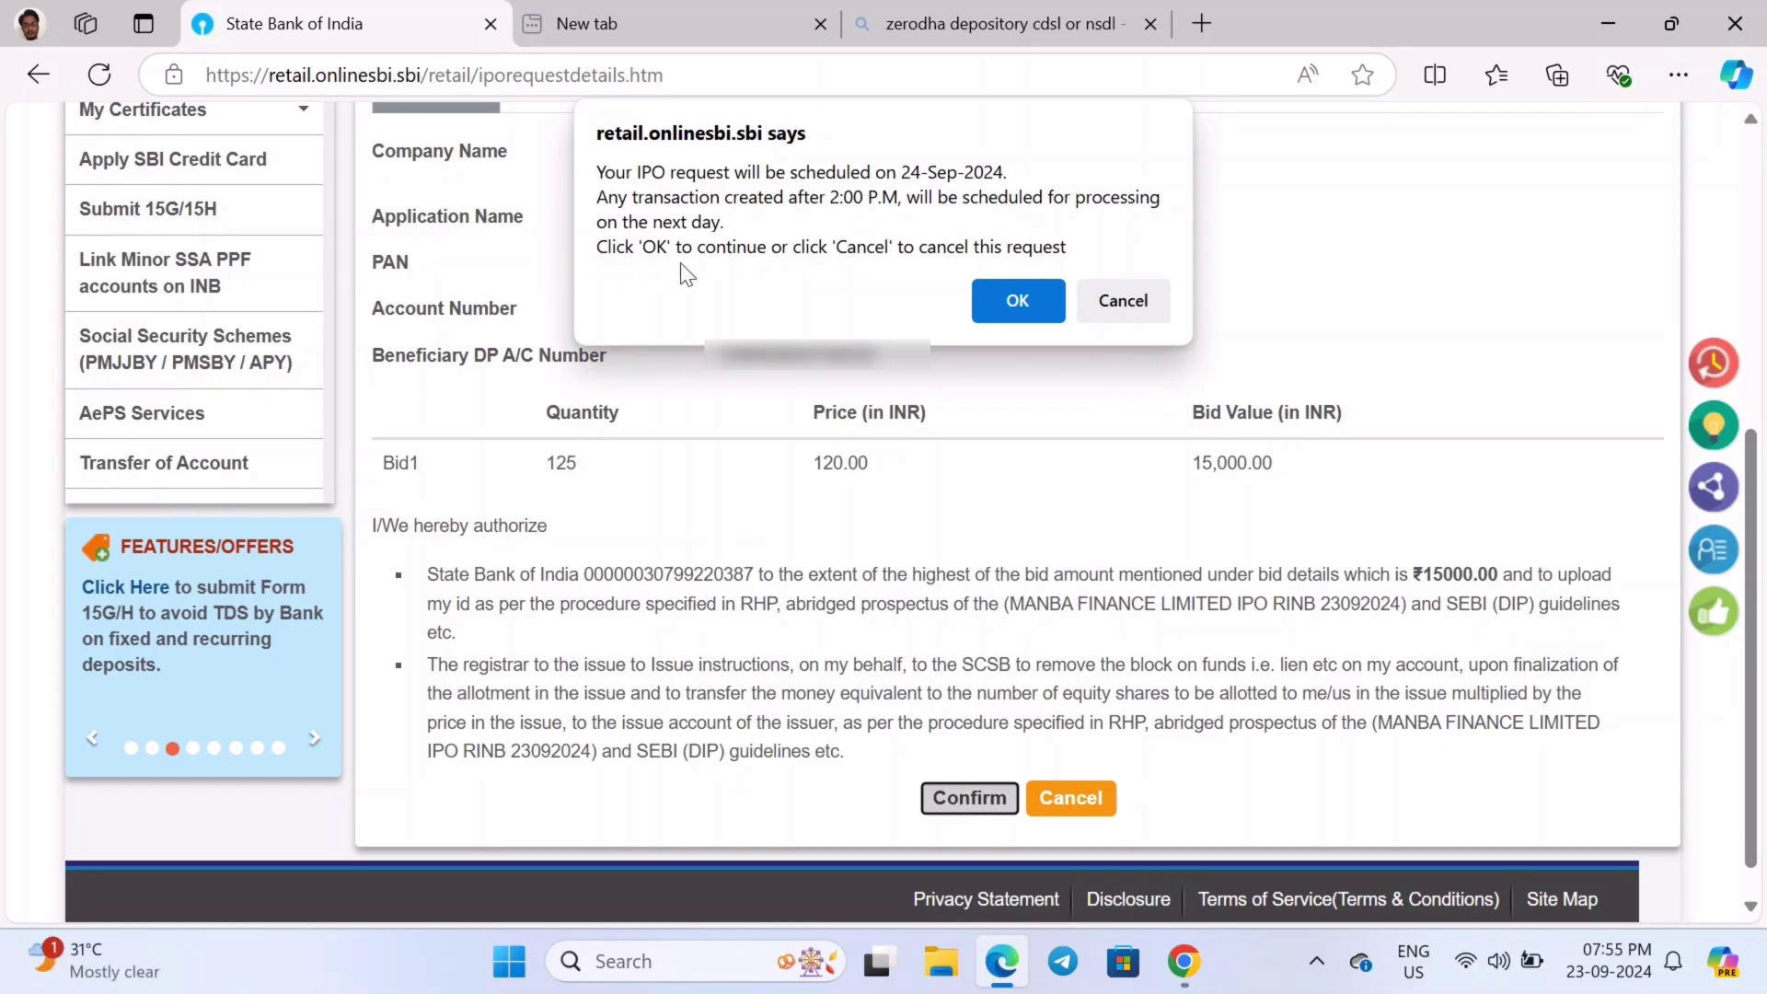
left_click(1020, 301)
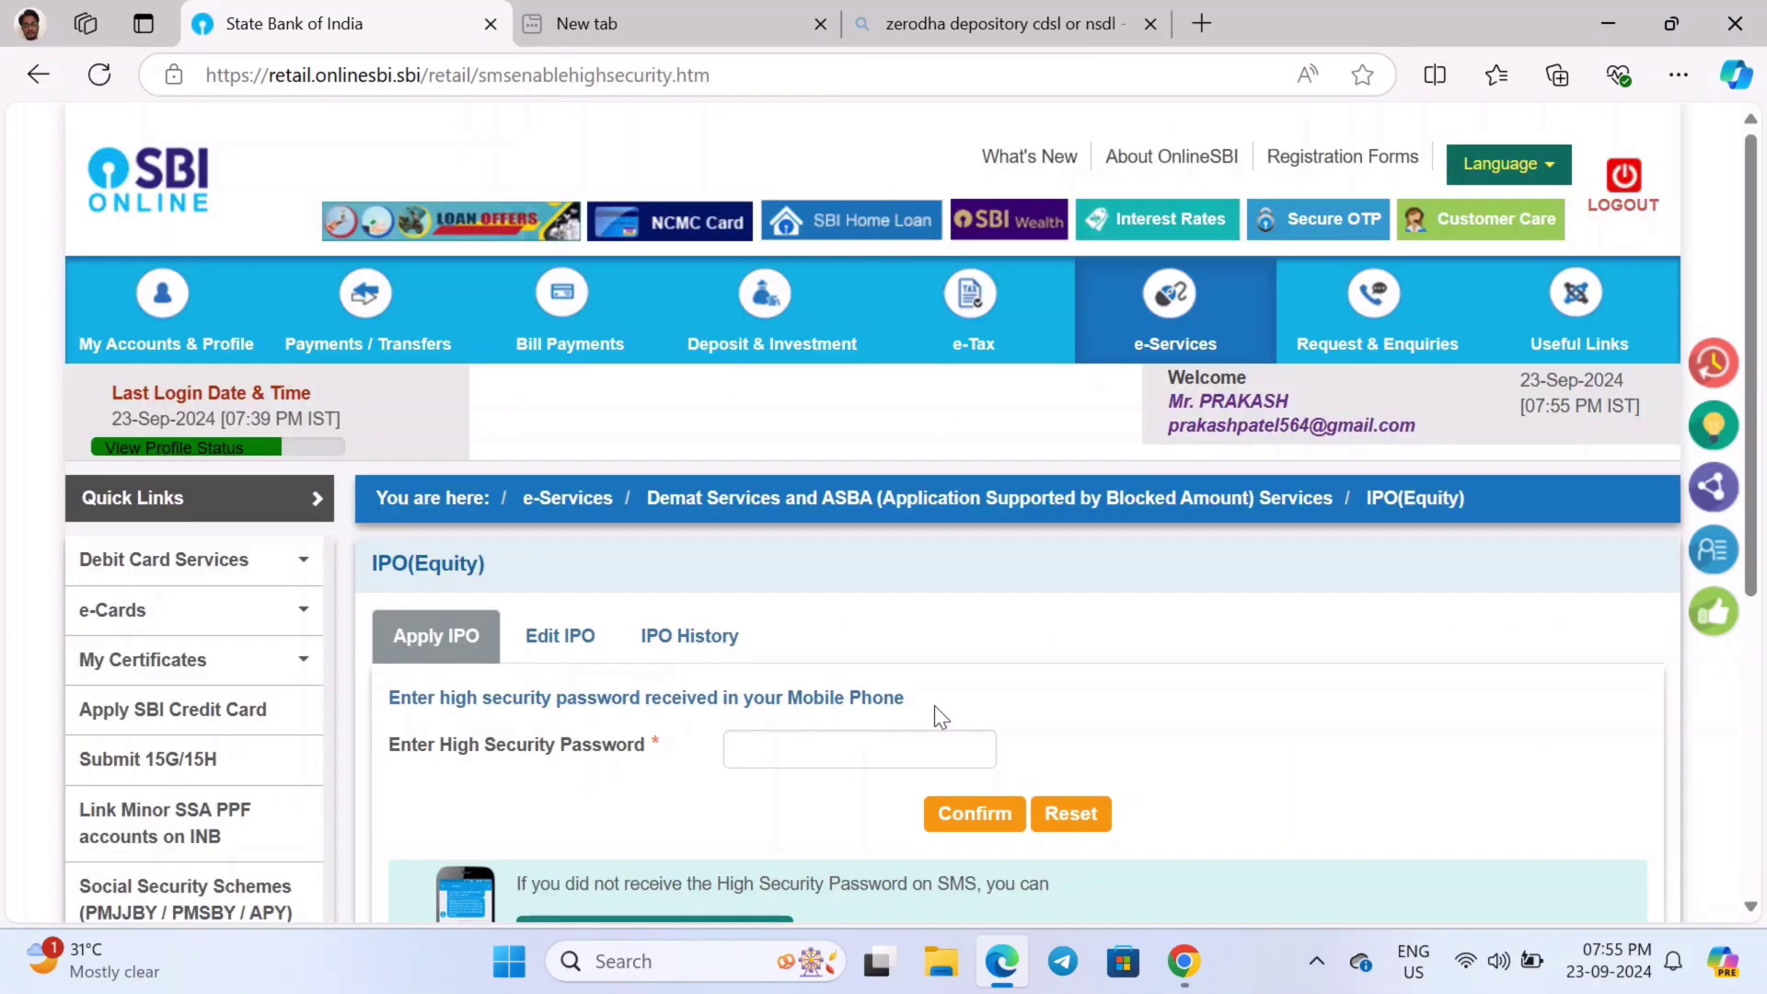
Step: Authorise the IPO application with the high security password received by phone and review the resulting request summary
left_click(869, 744)
type("•")
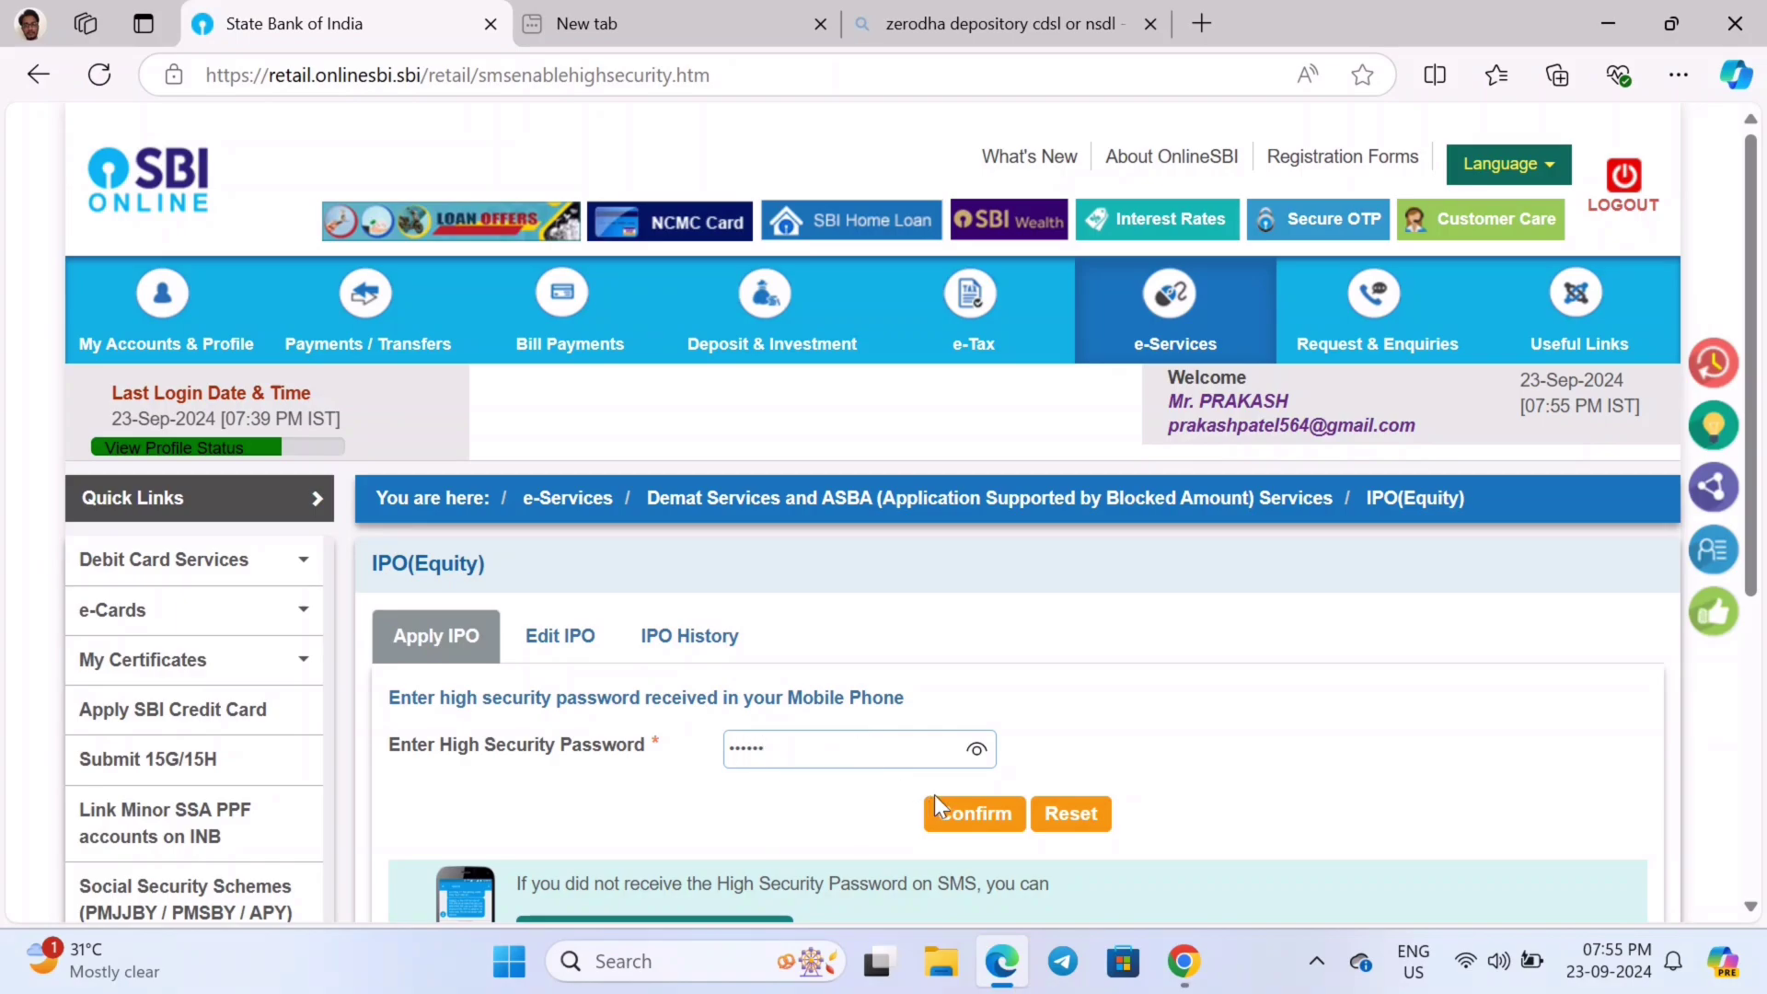
left_click(960, 818)
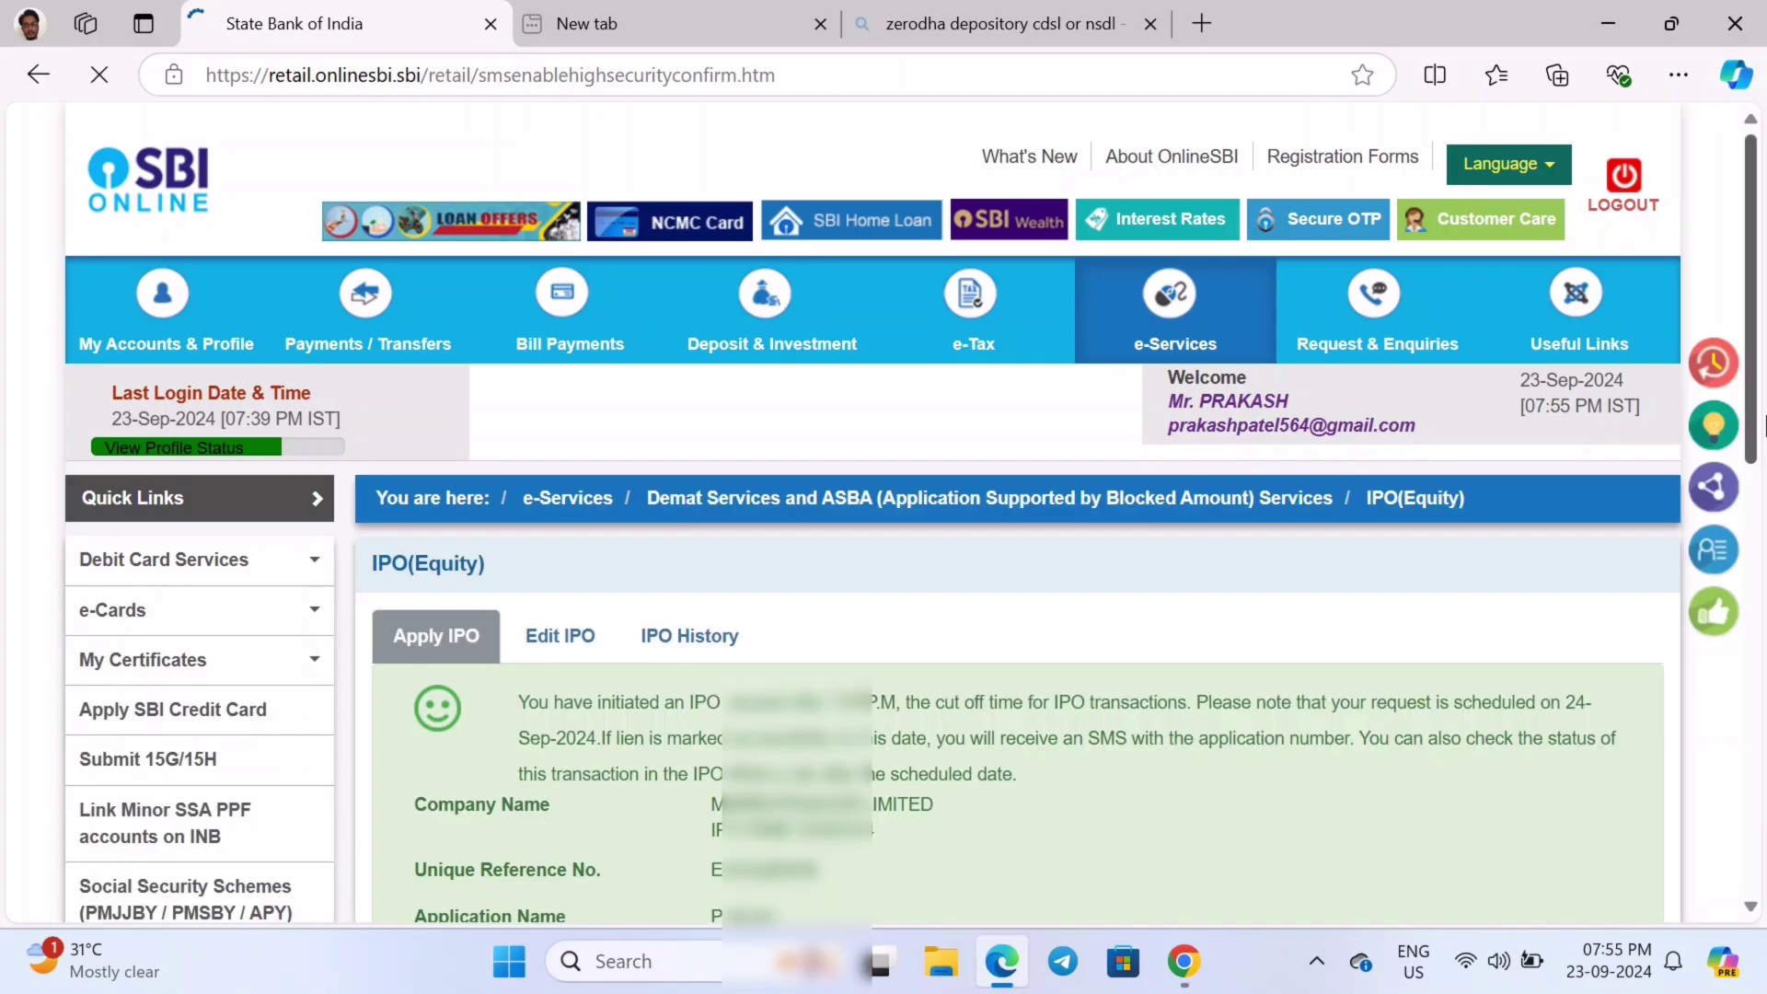
scroll(1027, 576, "down", 2)
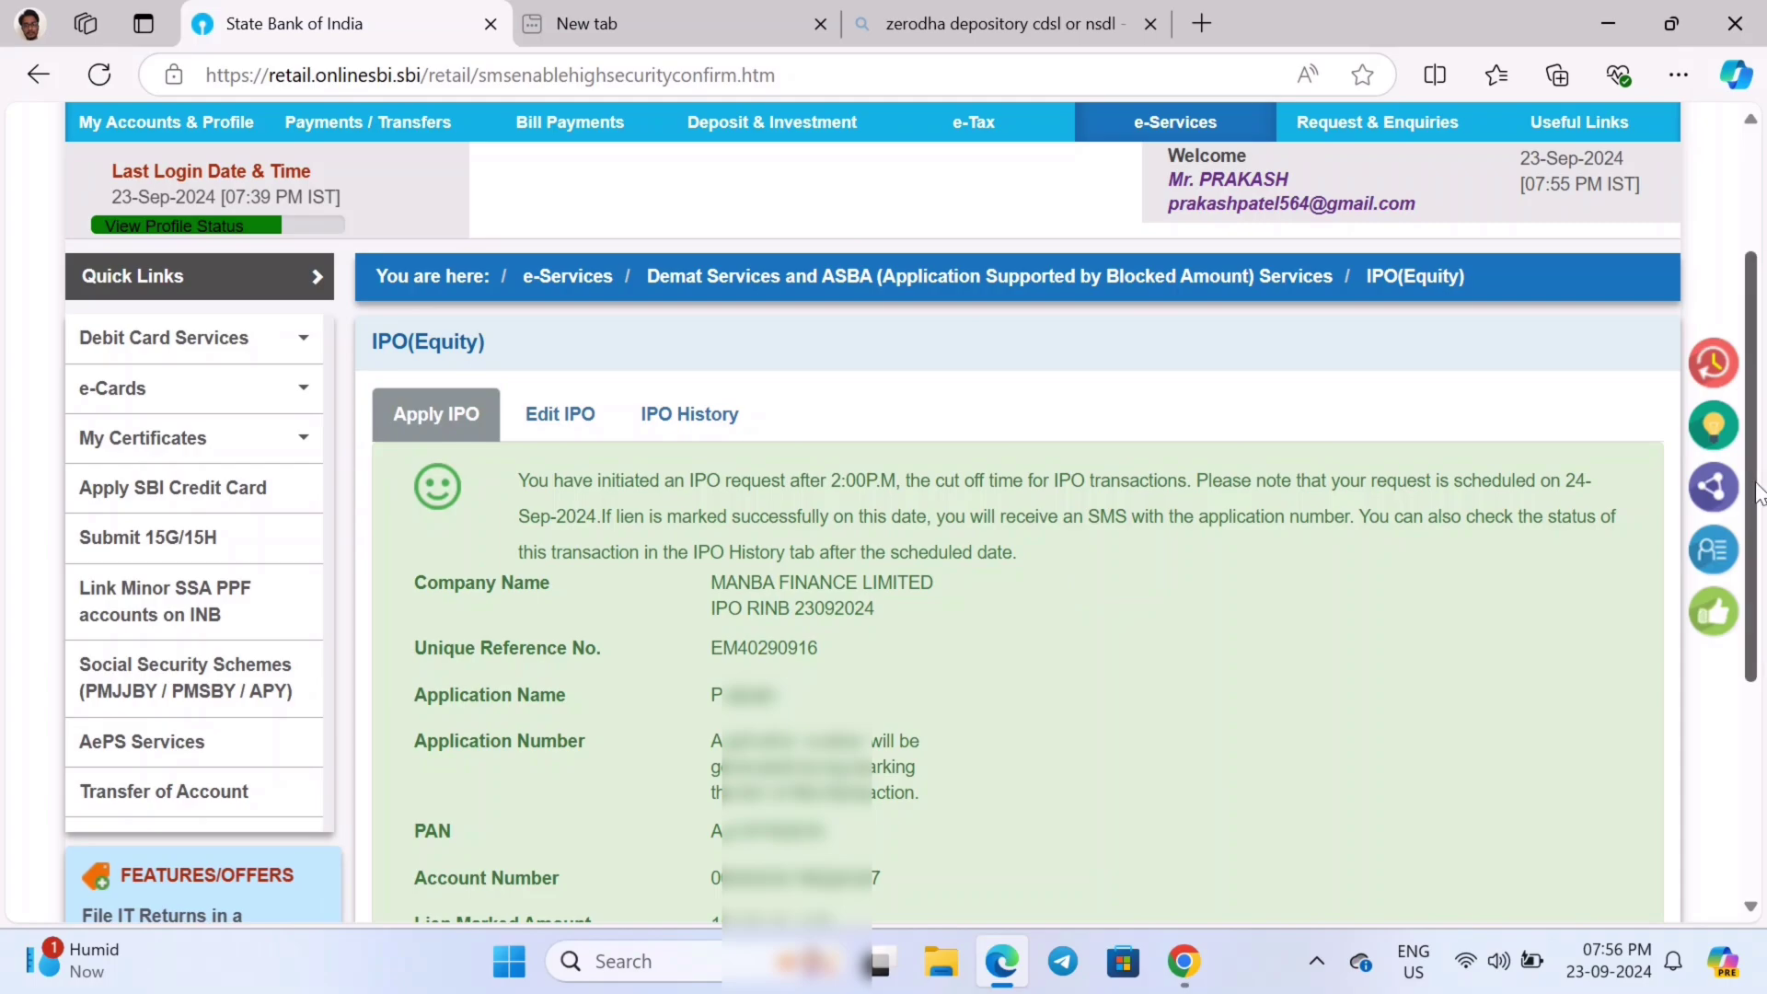
left_click(1753, 211)
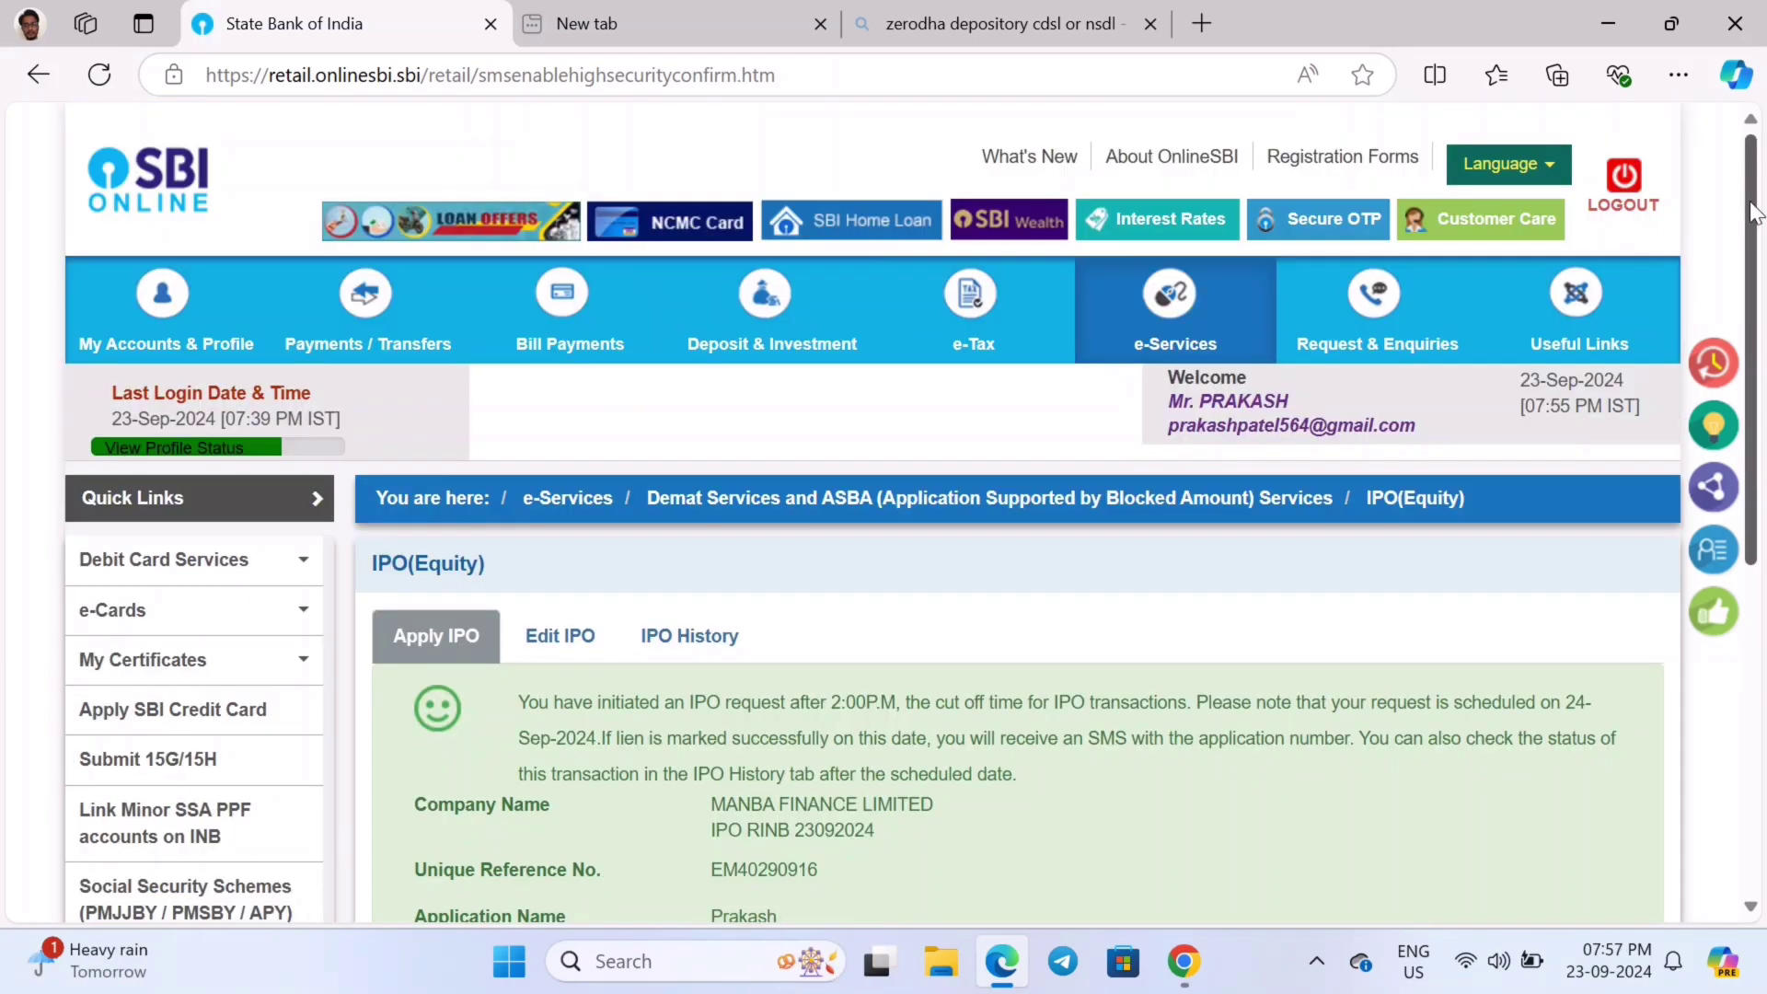